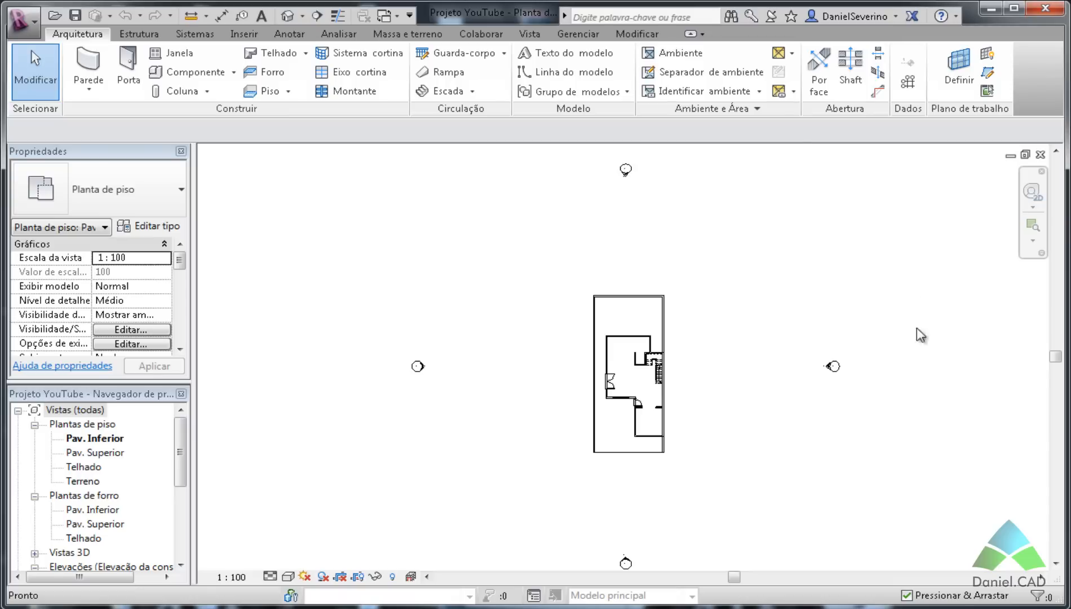
Step: Open the default 3D view and orbit close to the upper-floor balcony to examine its side walls
click(626, 38)
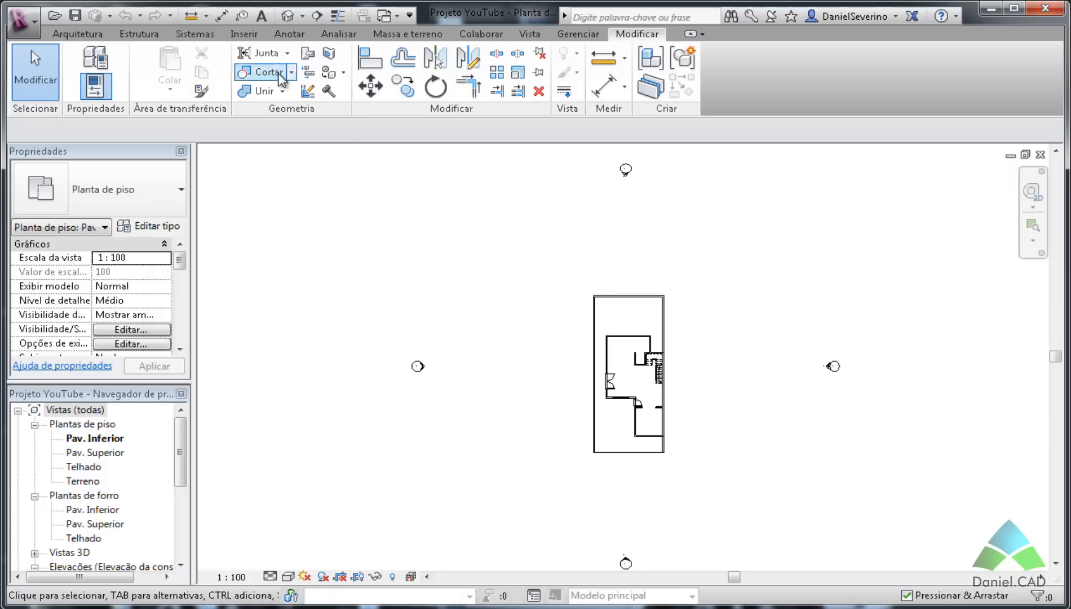
click(288, 16)
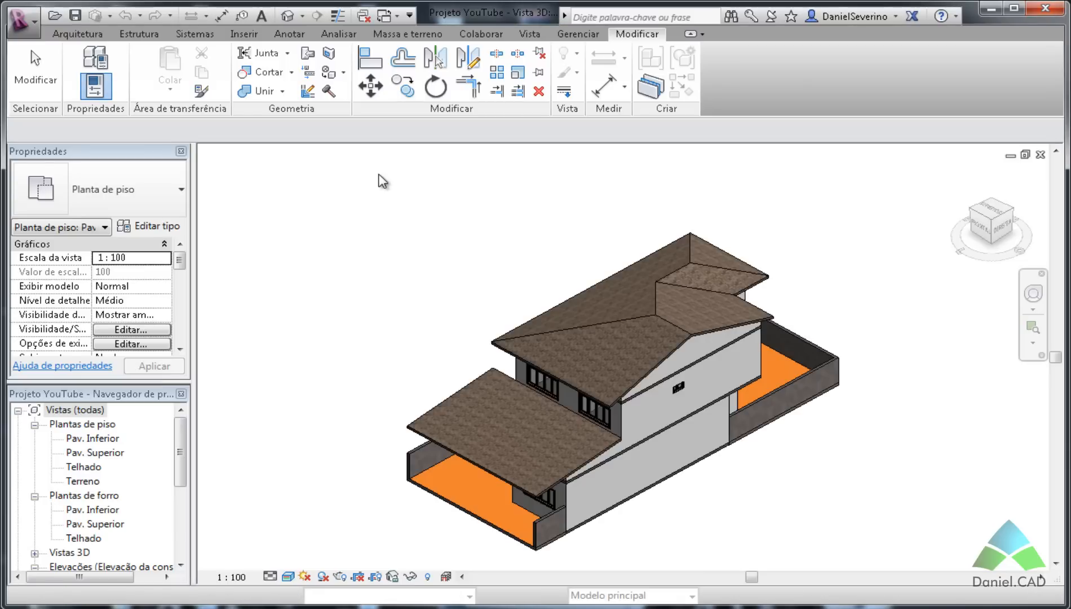
shift+middle_drag(591, 345, 760, 421)
scroll(777, 410, up, 8)
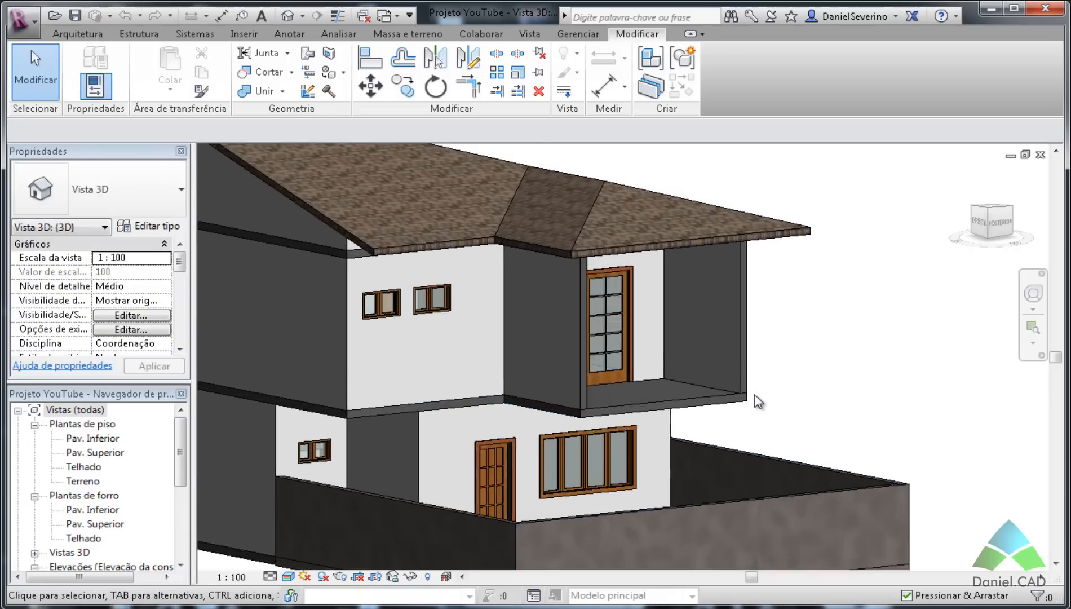
shift+middle_drag(790, 350, 769, 312)
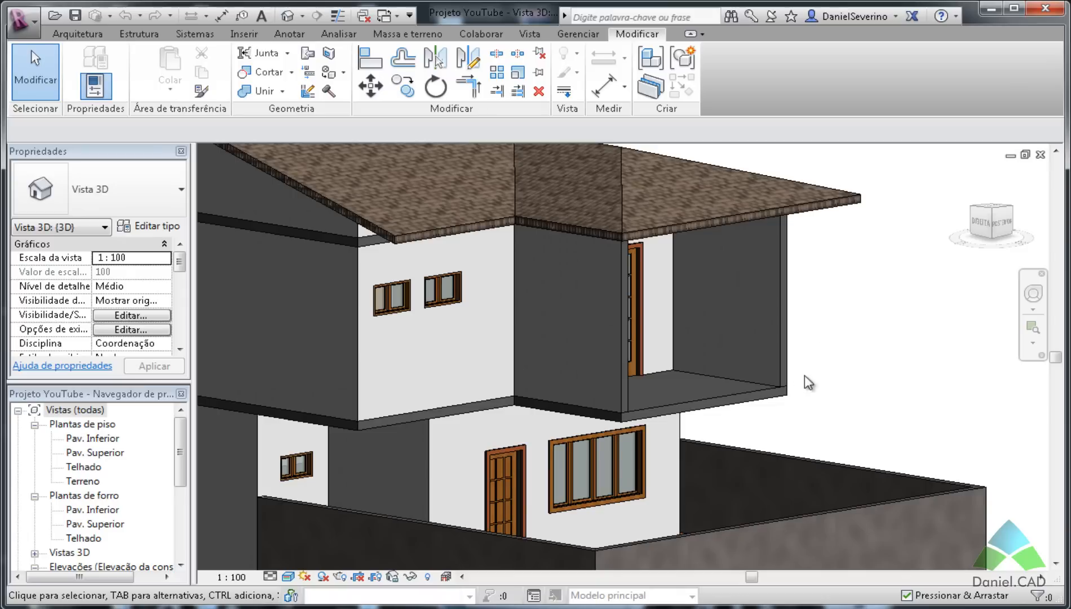
Step: Open the Pav. Superior floor plan and bring the balcony area into close view
double_click(110, 454)
scroll(629, 316, up, 4)
scroll(620, 363, up, 8)
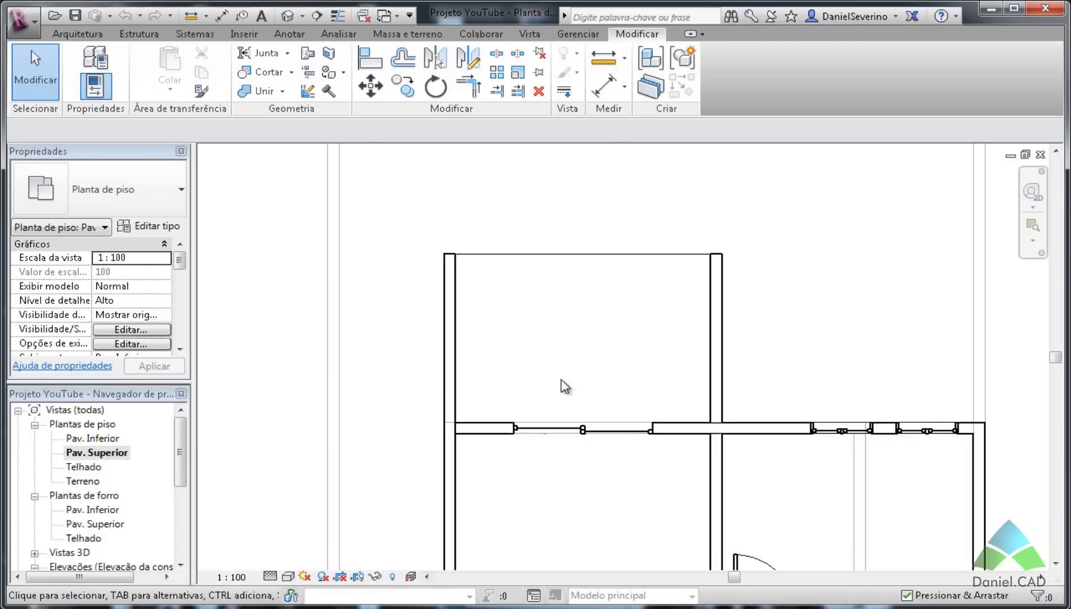
middle_drag(507, 425, 515, 396)
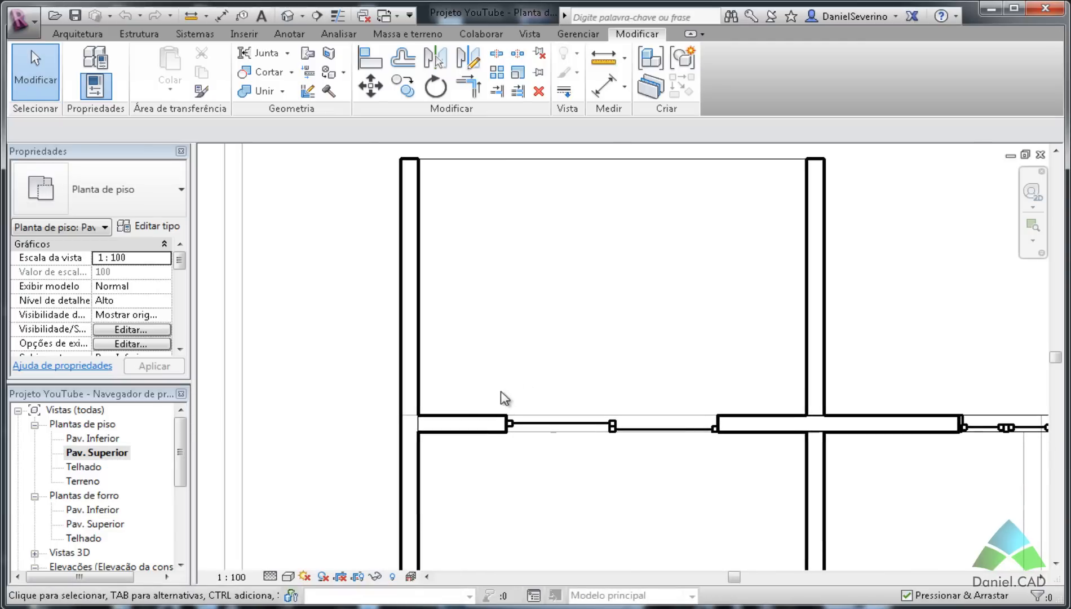
middle_drag(661, 453, 617, 460)
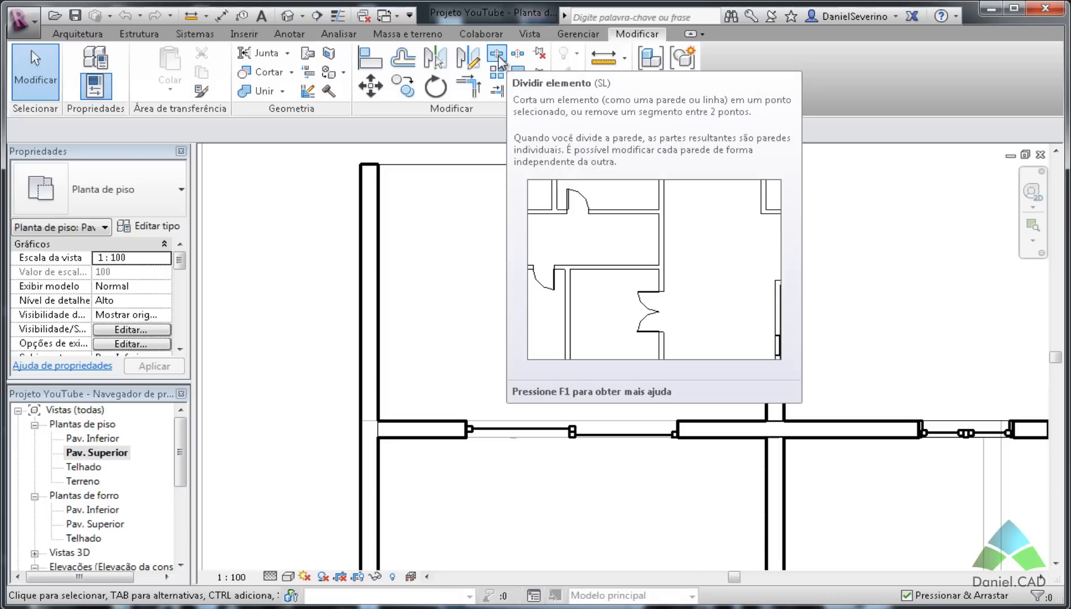
Step: Split the left exterior wall flush with the outer face of the wall containing the balcony door
click(499, 59)
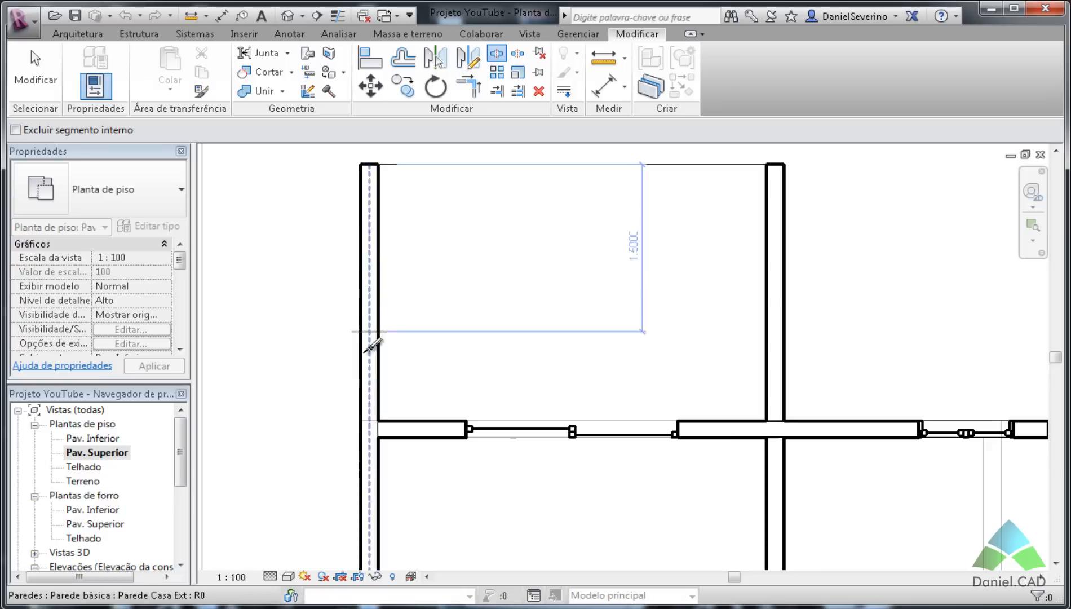
scroll(351, 469, up, 3)
scroll(350, 473, up, 2)
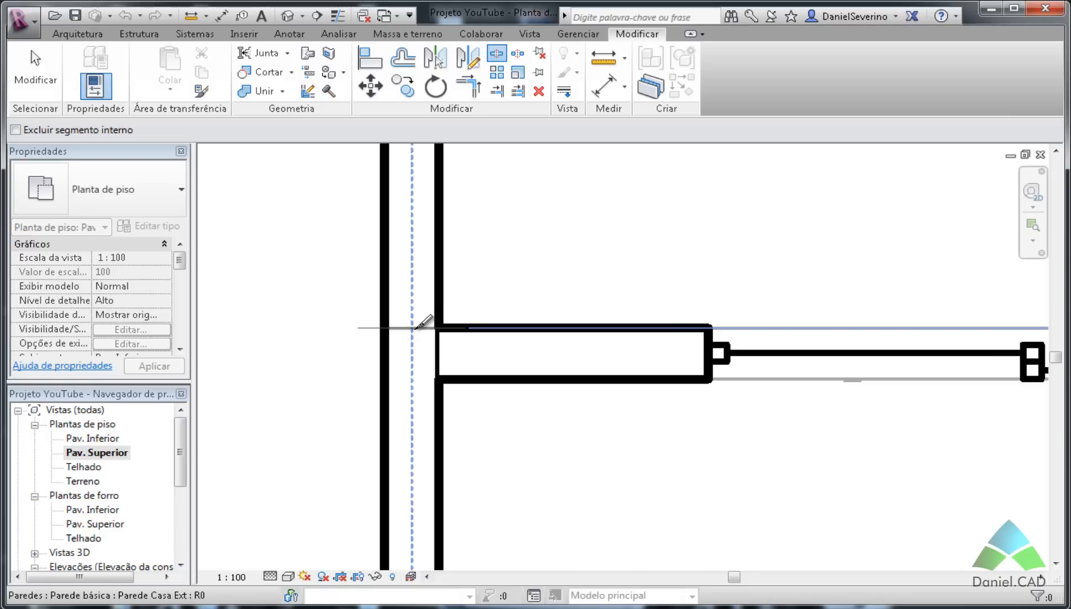
click(417, 326)
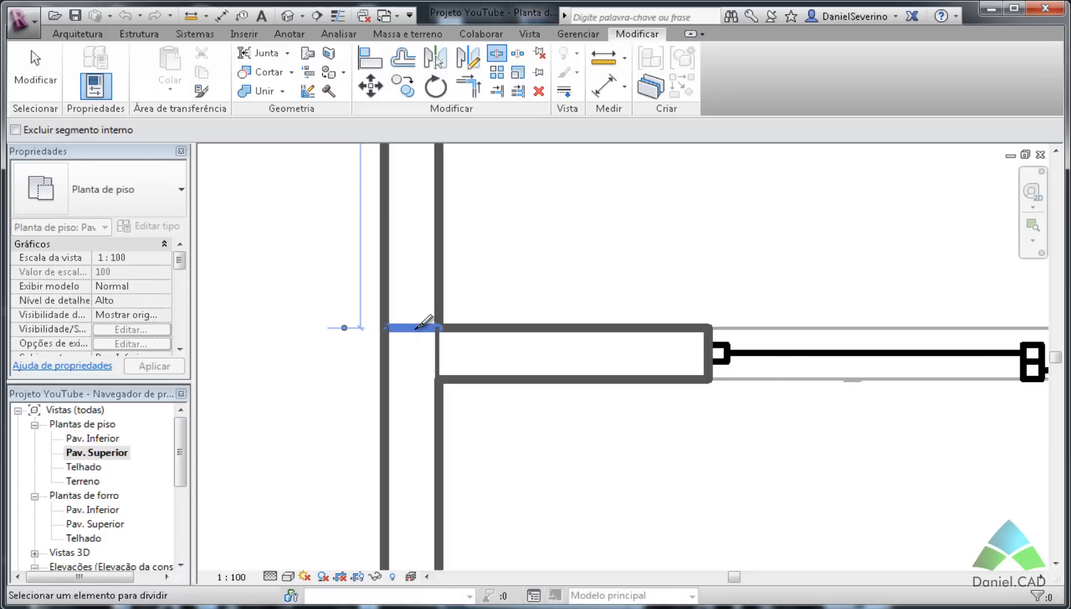
scroll(538, 258, down, 3)
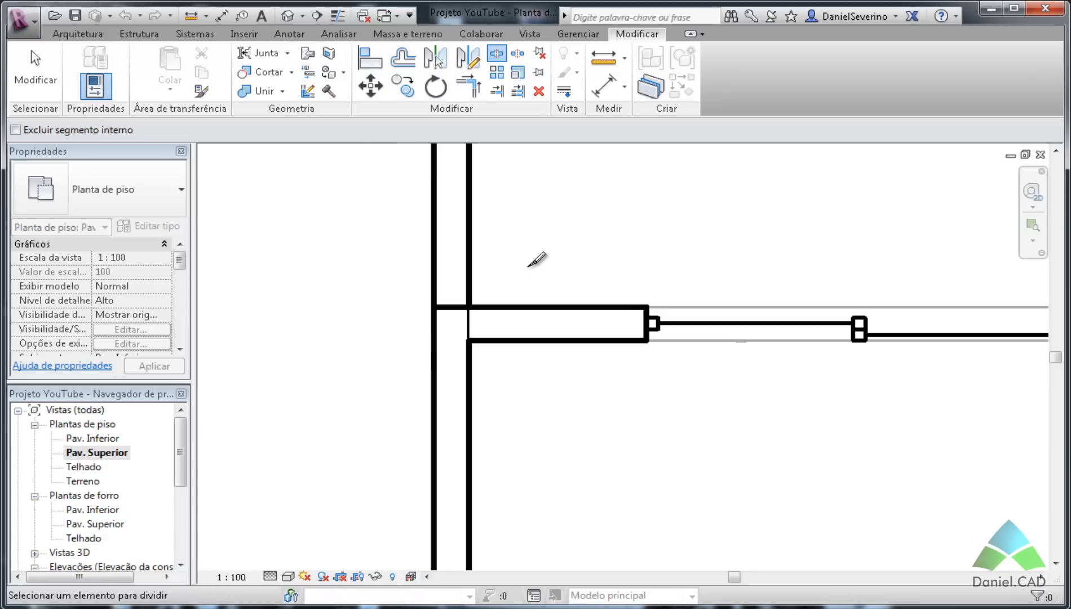
scroll(501, 354, up, 1)
scroll(528, 390, down, 1)
middle_drag(528, 390, 461, 512)
scroll(461, 511, down, 1)
key(Escape)
middle_drag(459, 473, 495, 450)
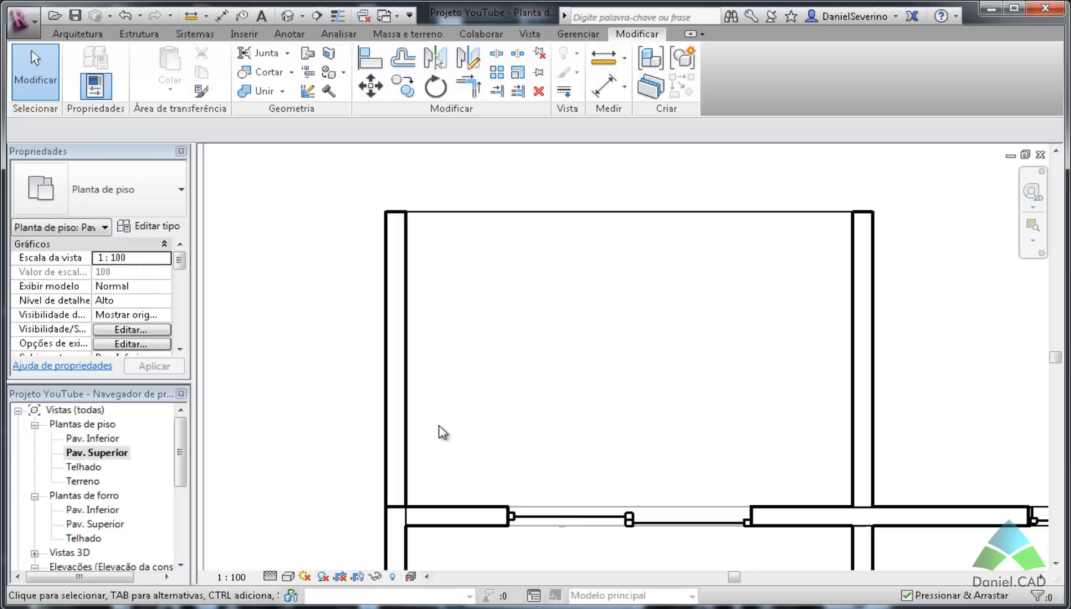
Step: Delete the separated wall segment along the balcony's left side
click(407, 426)
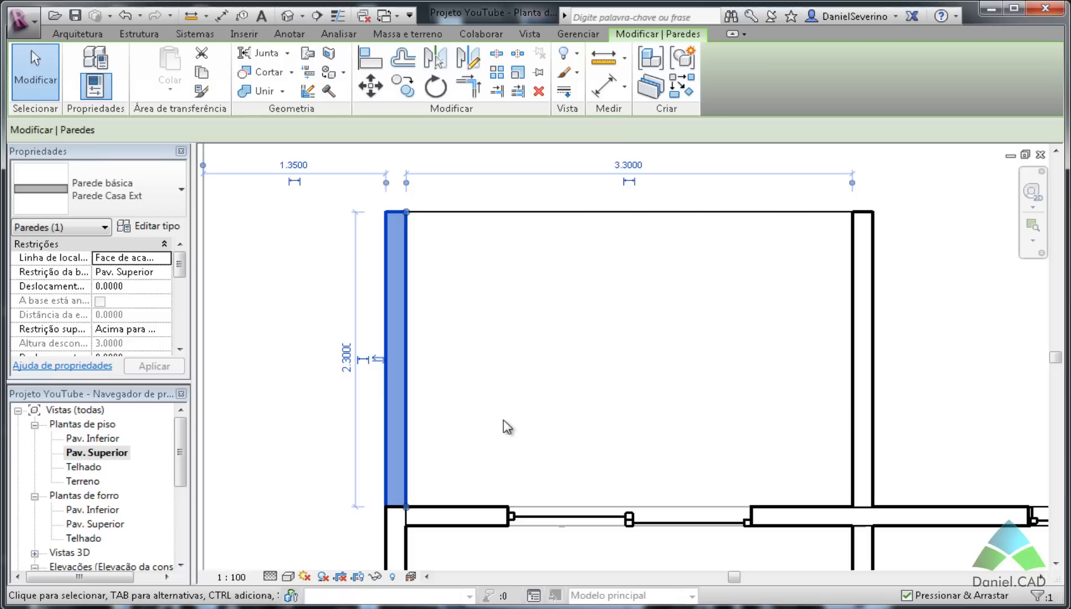
click(507, 427)
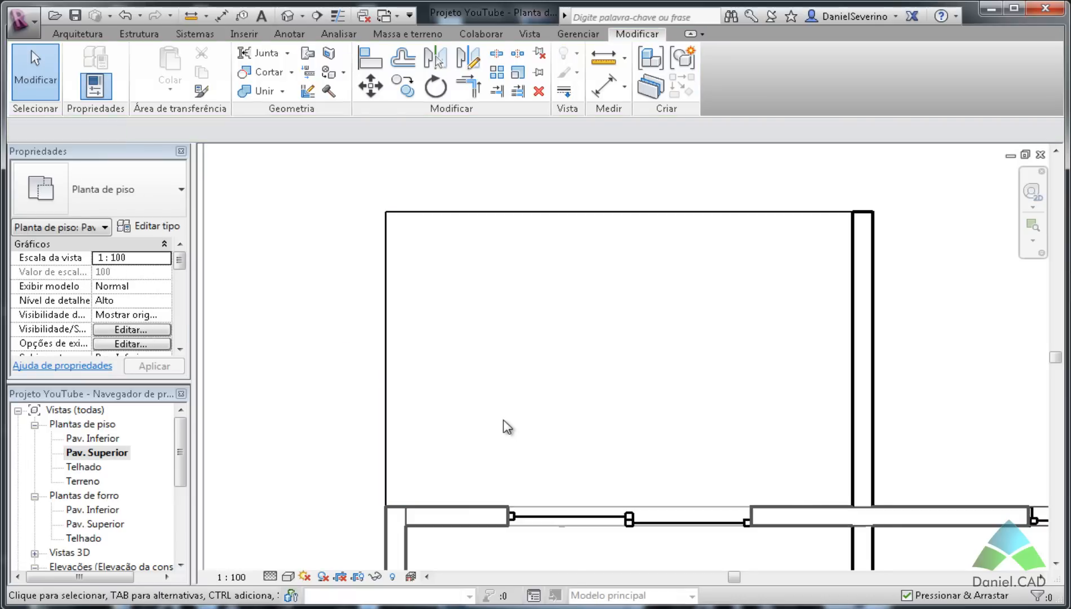
scroll(329, 425, down, 3)
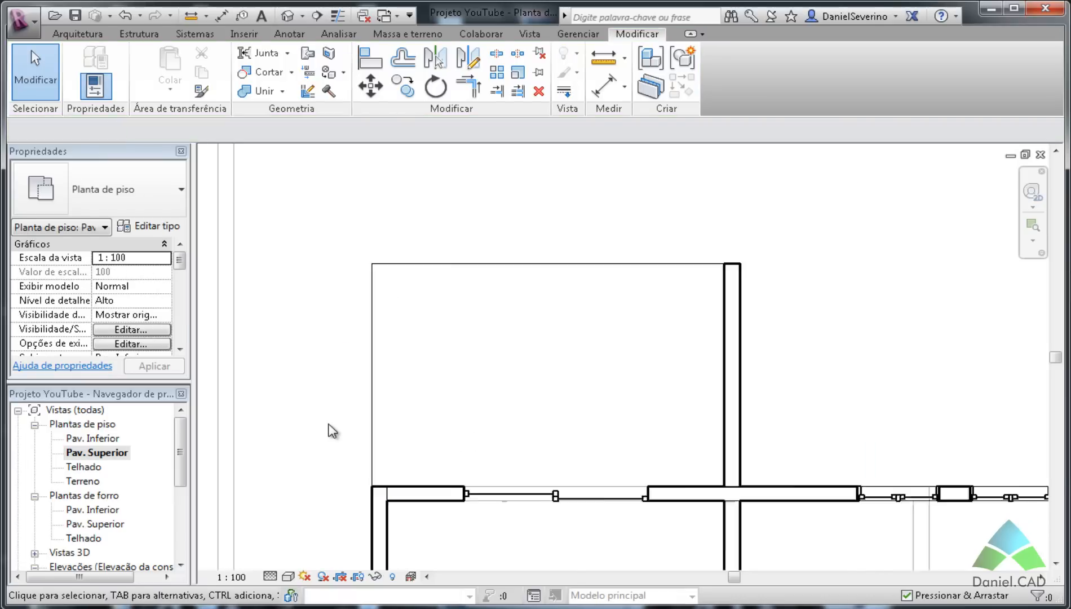
middle_drag(442, 416, 461, 353)
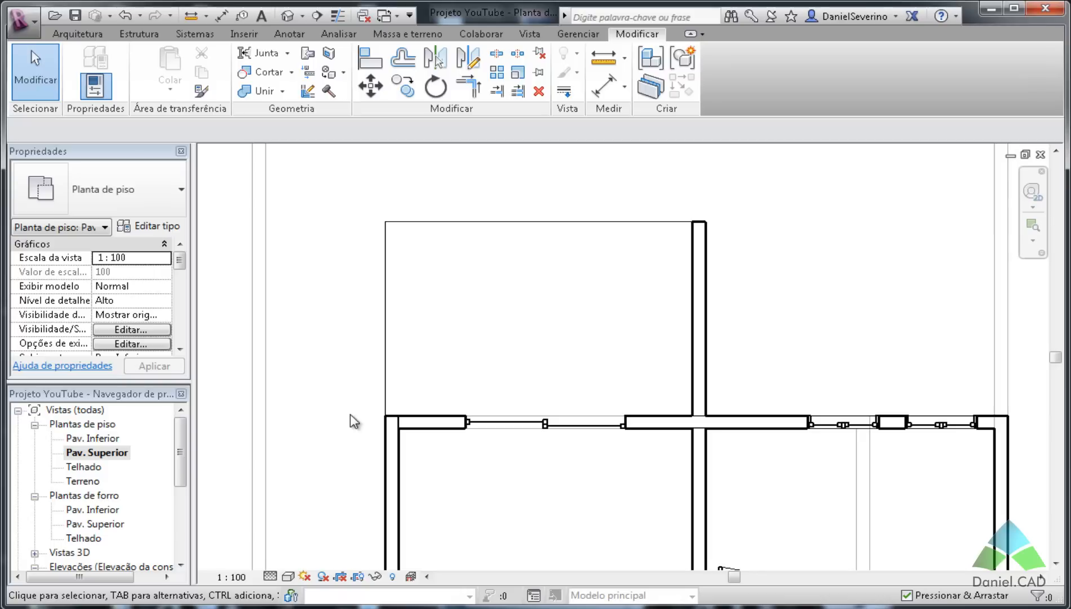
Step: Delete the wall along the balcony's right side
scroll(599, 298, up, 2)
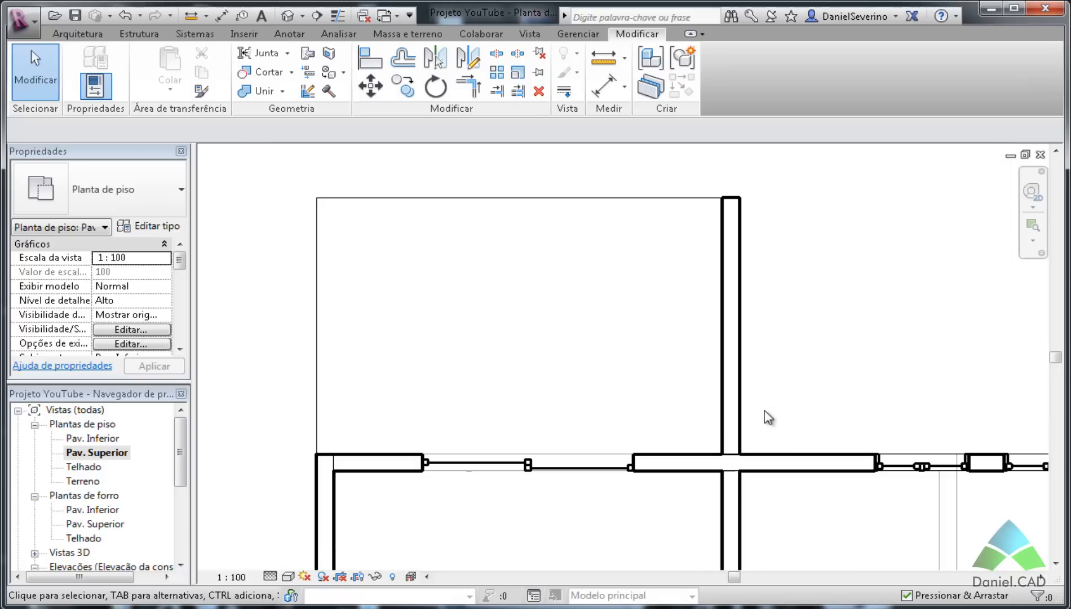
click(740, 407)
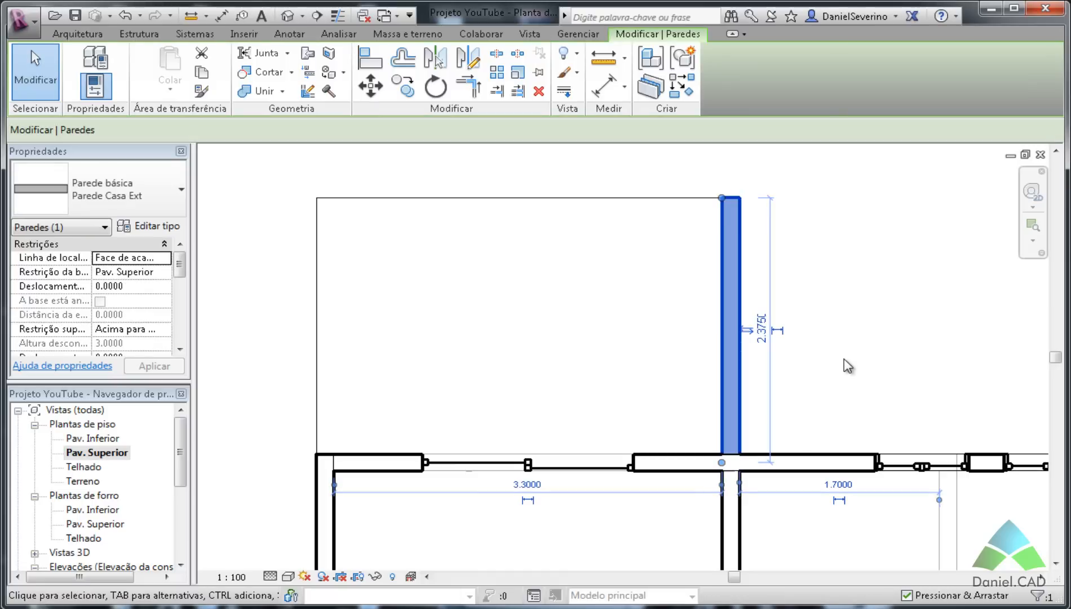
key(Delete)
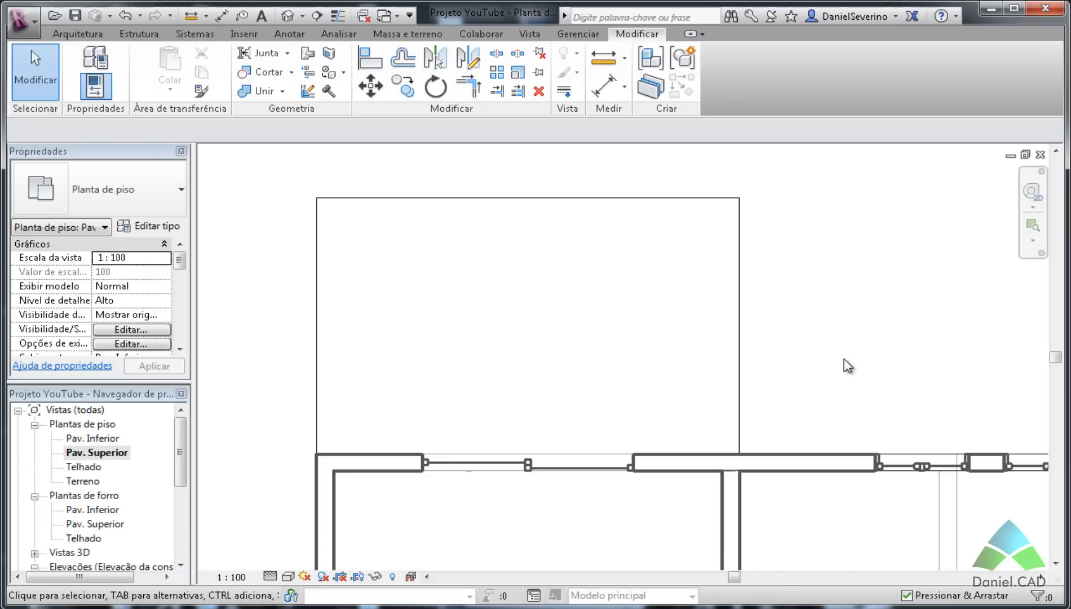
scroll(844, 359, down, 2)
middle_drag(845, 376, 821, 333)
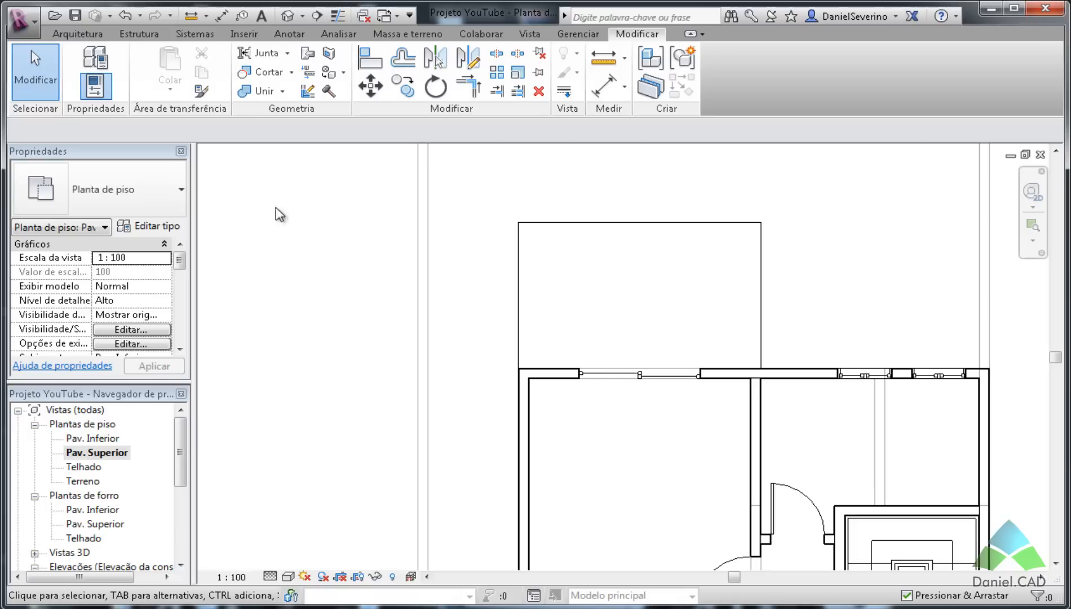
Step: Start placing an architectural column in the upper-floor plan
click(78, 34)
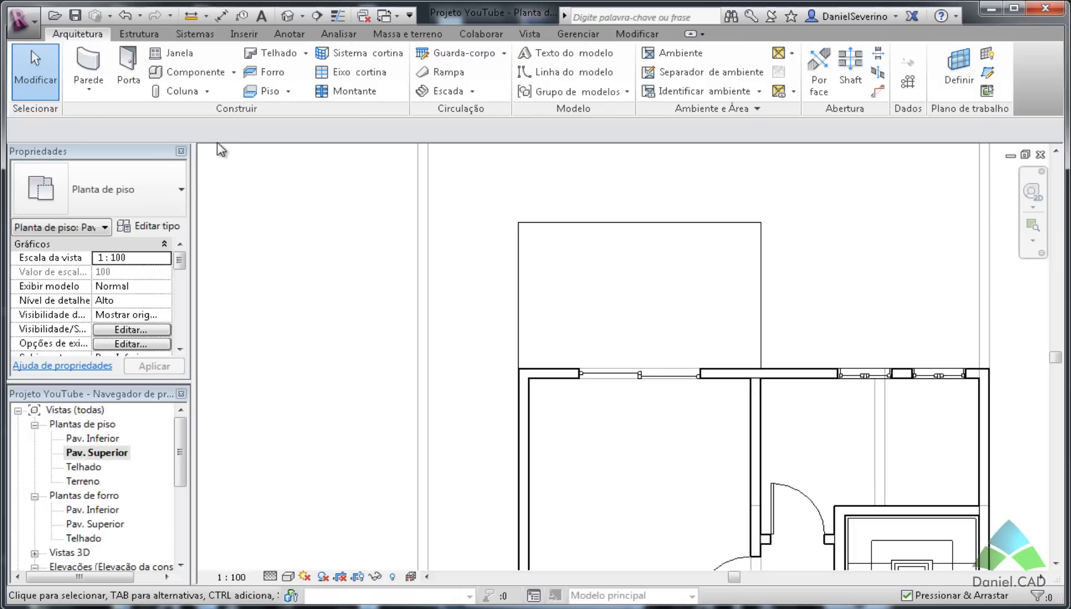
click(208, 96)
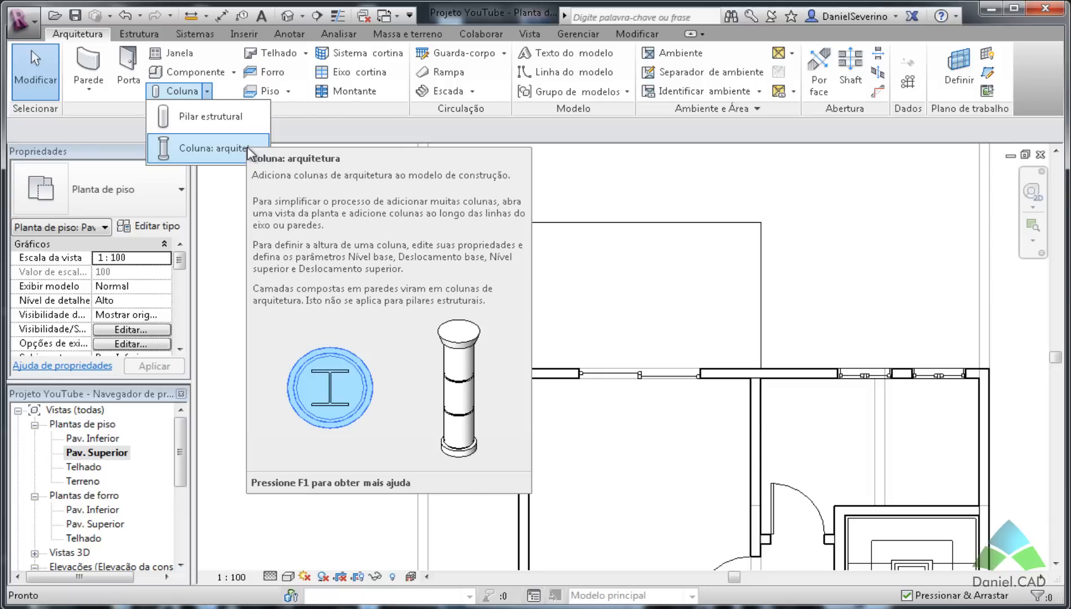
click(248, 149)
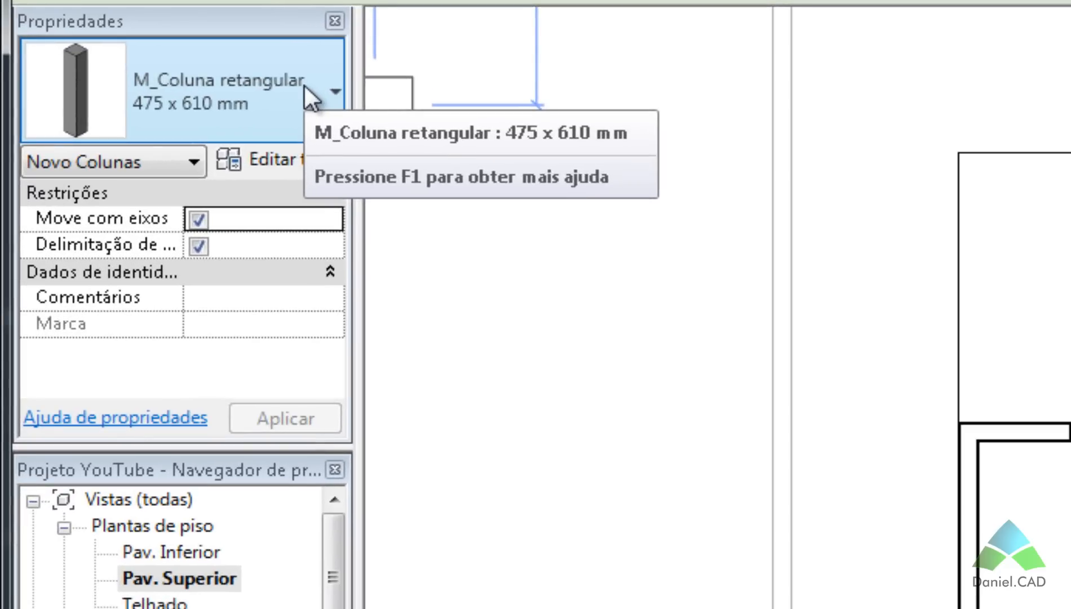
Step: Review the M_Coluna retangular sizes, the 475 x 610 mm type properties and the option to duplicate the type
click(303, 84)
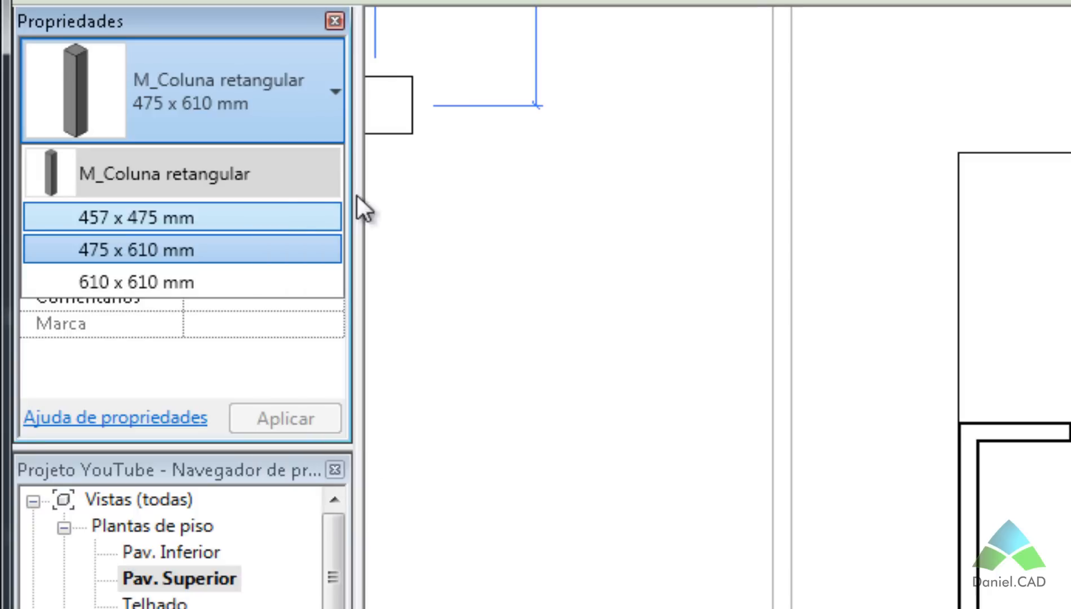
click(408, 173)
click(386, 169)
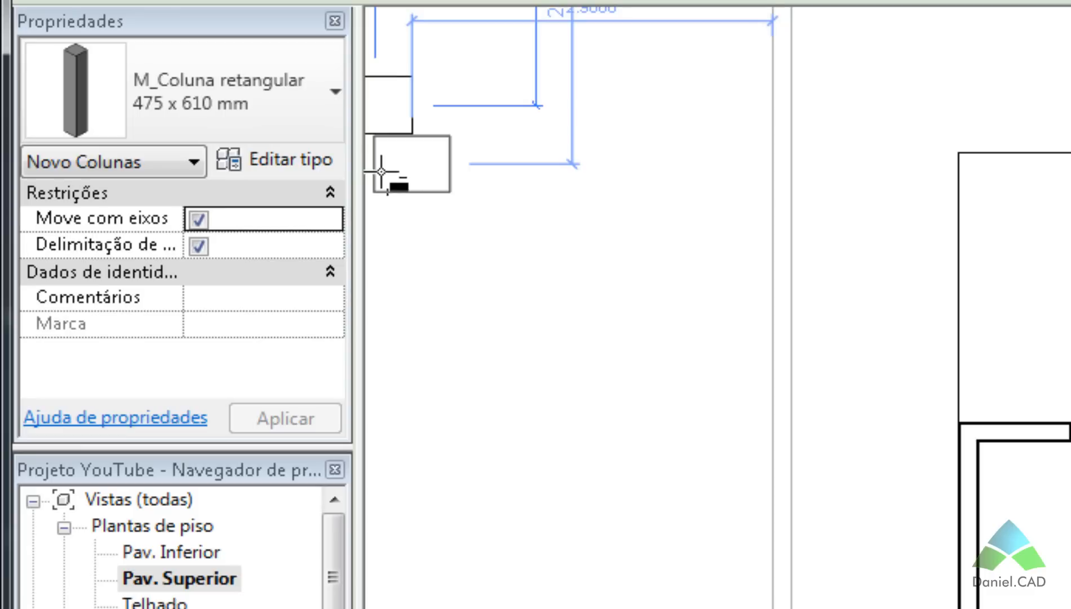
click(294, 160)
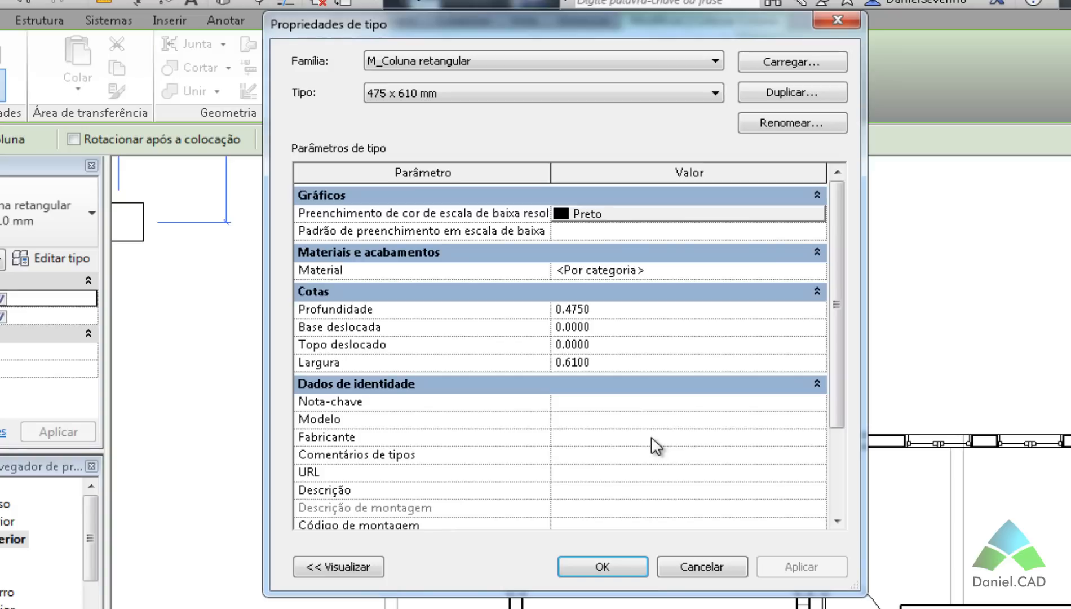
click(792, 96)
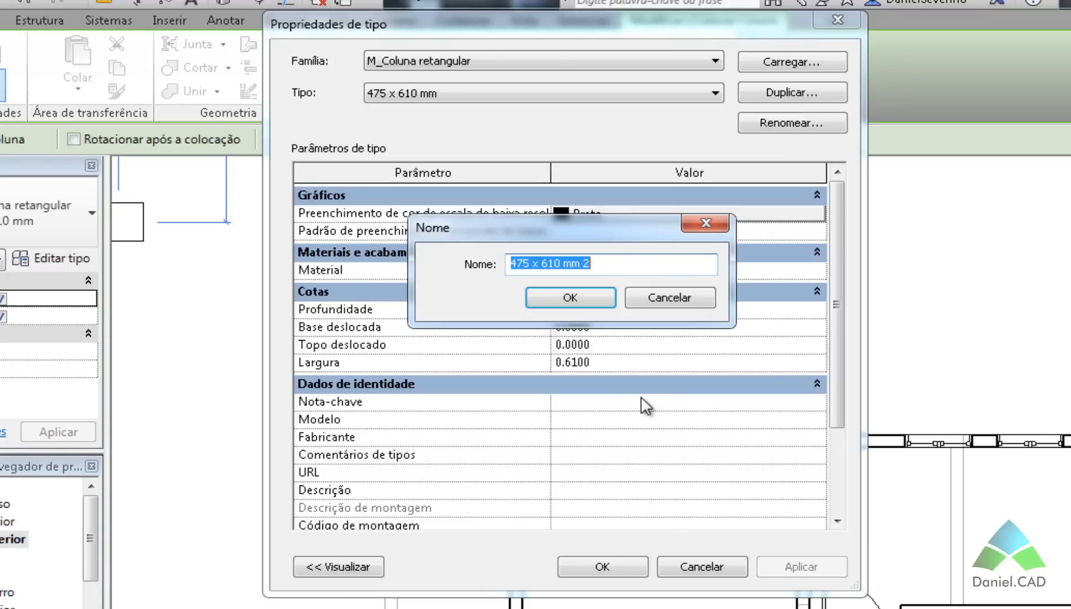
click(698, 221)
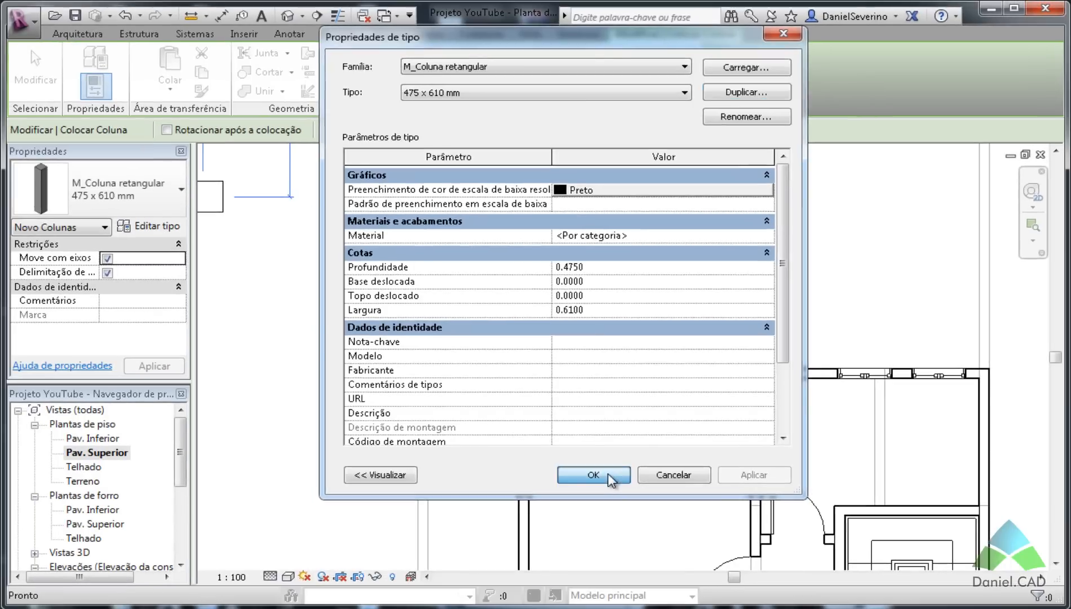
click(602, 566)
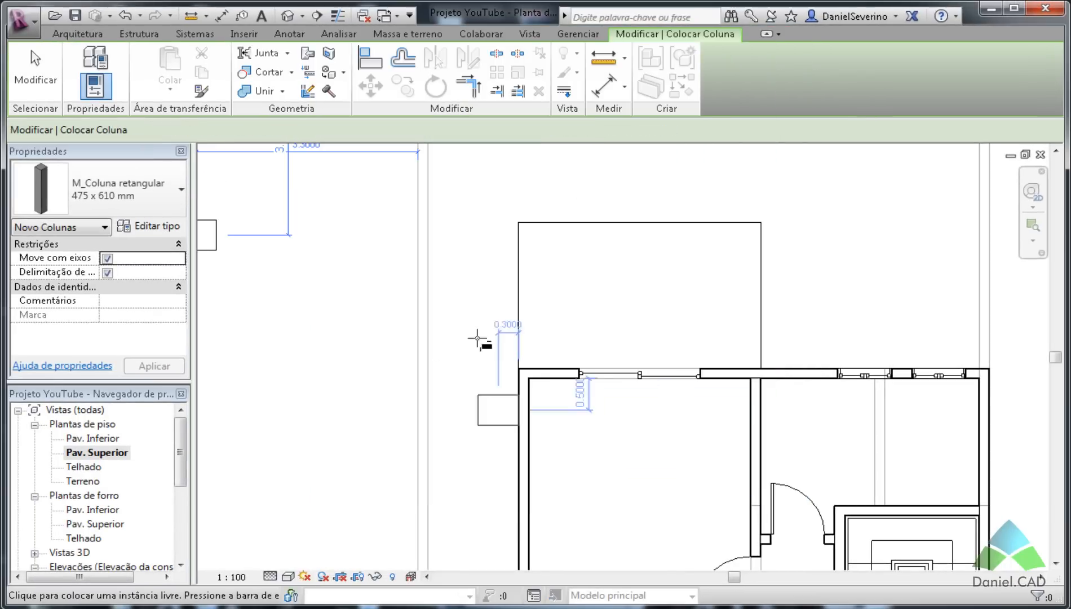
click(768, 35)
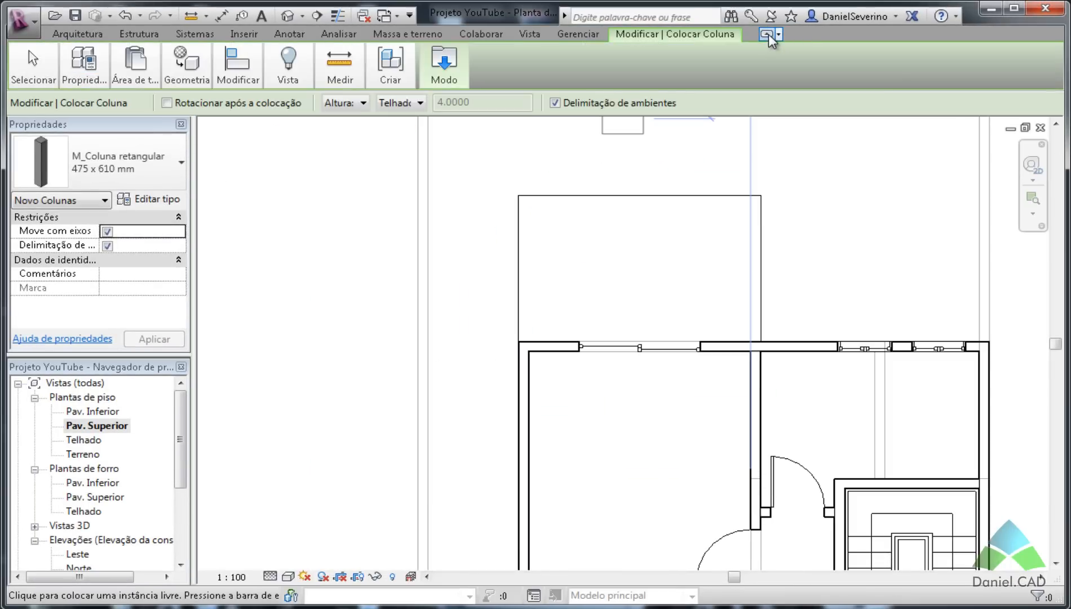
click(769, 35)
click(770, 35)
click(767, 34)
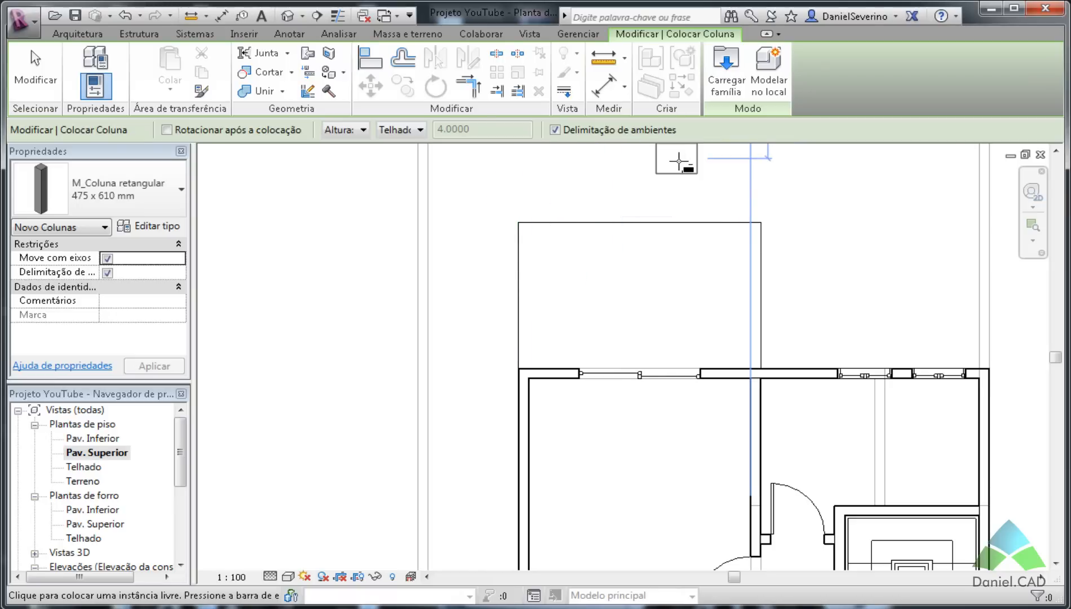
Step: Start loading a column family and browse the Biblioteca completa library to its Colunas folder
click(725, 86)
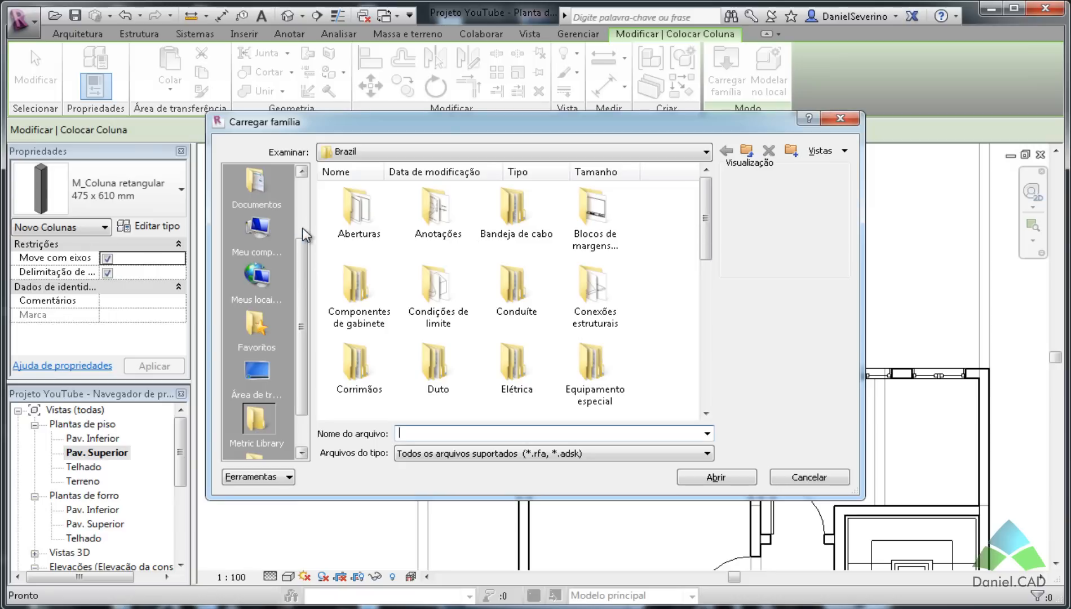
scroll(302, 222, up, 3)
click(255, 229)
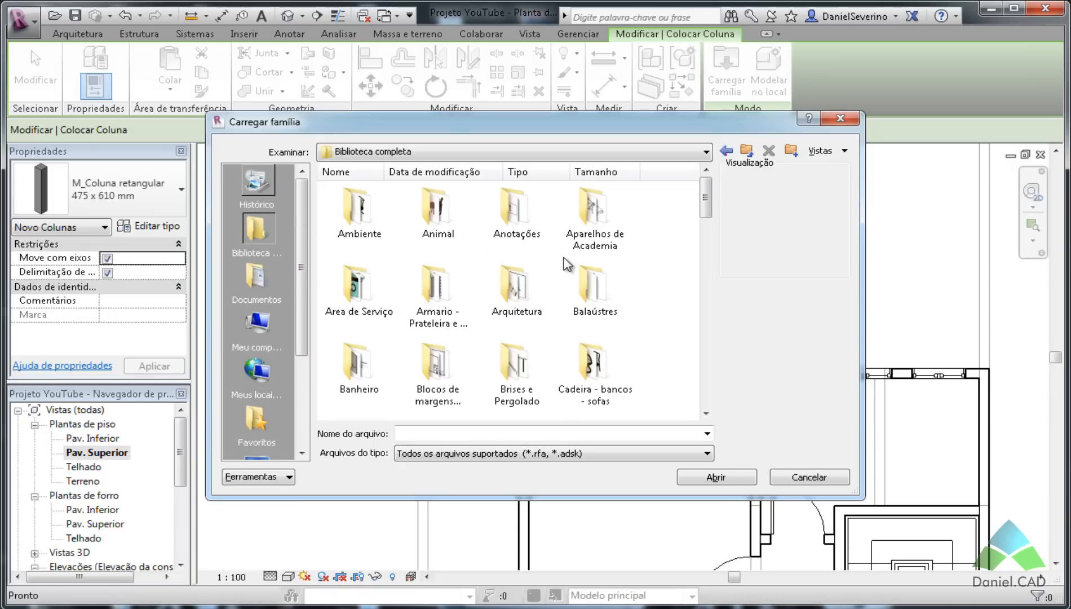
key(c)
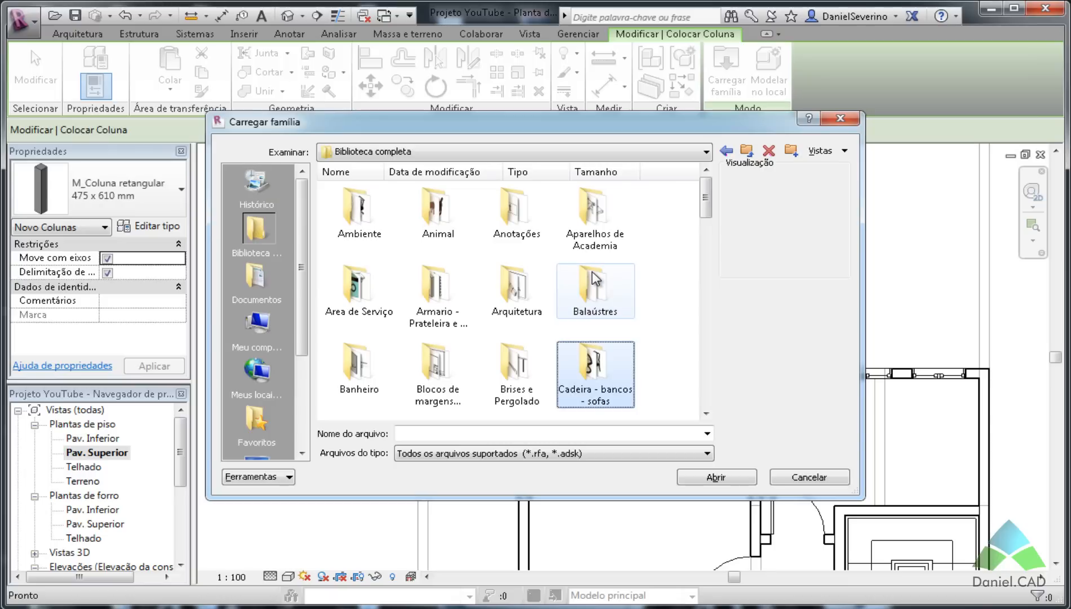
drag(707, 211, 709, 251)
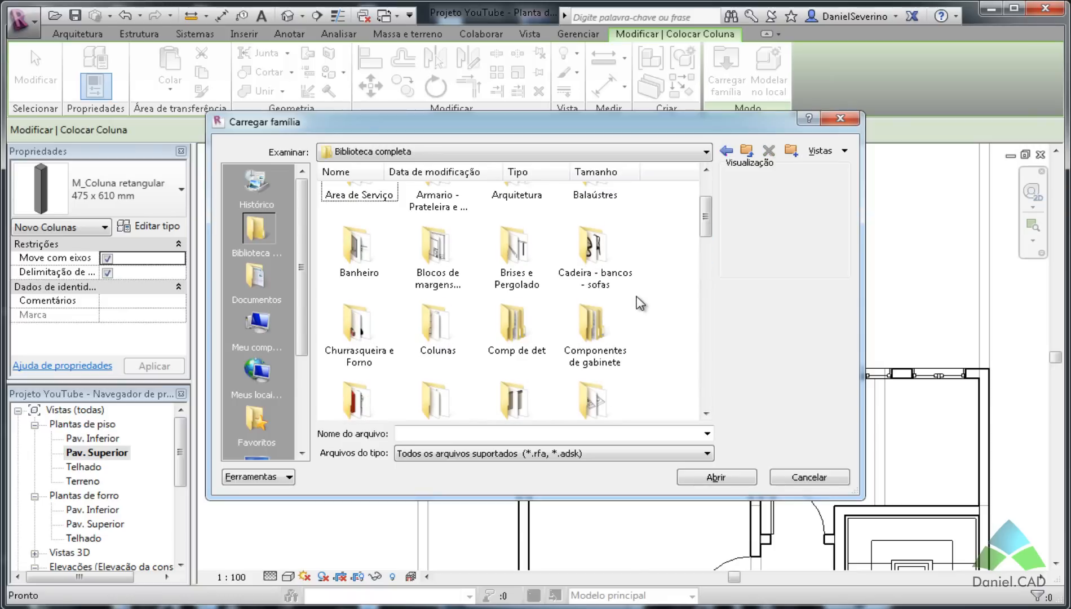
double_click(440, 332)
Step: Load the Pilaster 1 column family and look through the type properties of its 30" type
click(607, 318)
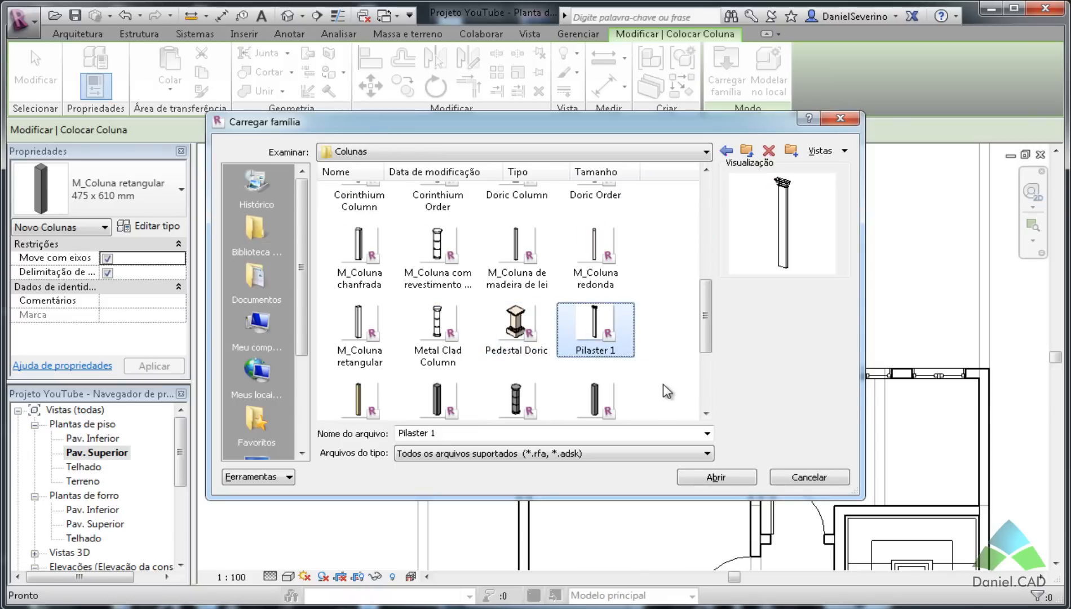
scroll(662, 384, down, 2)
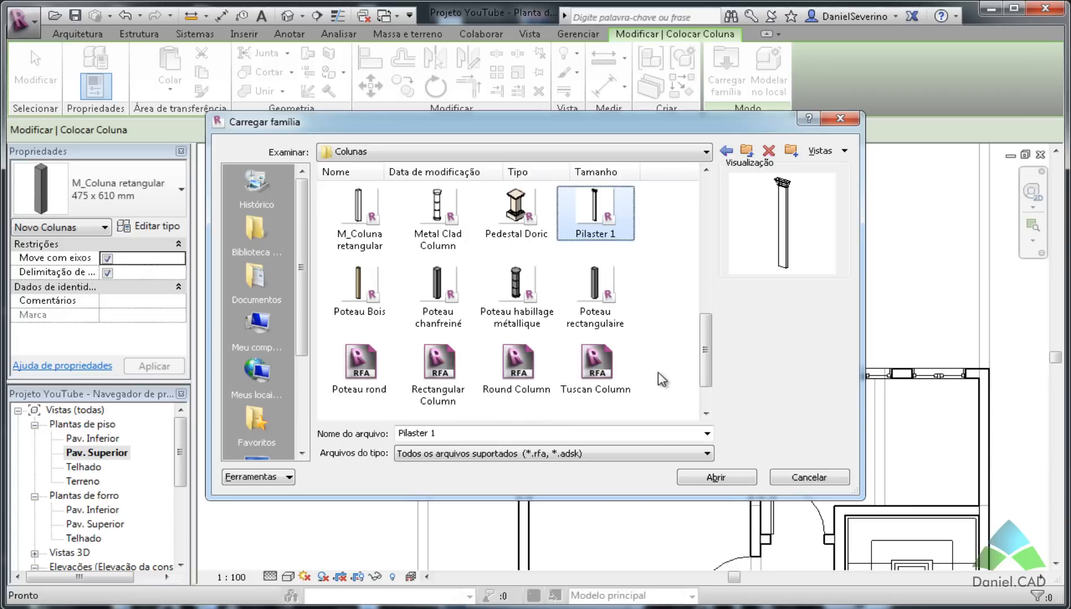
scroll(663, 380, down, 1)
scroll(663, 379, up, 3)
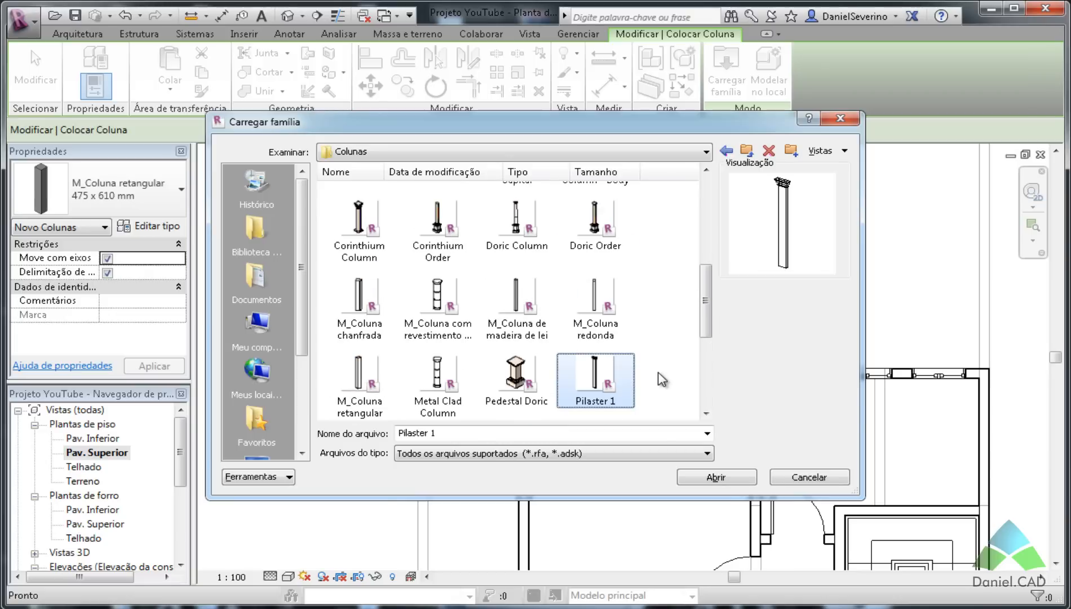
click(592, 315)
click(524, 316)
click(602, 377)
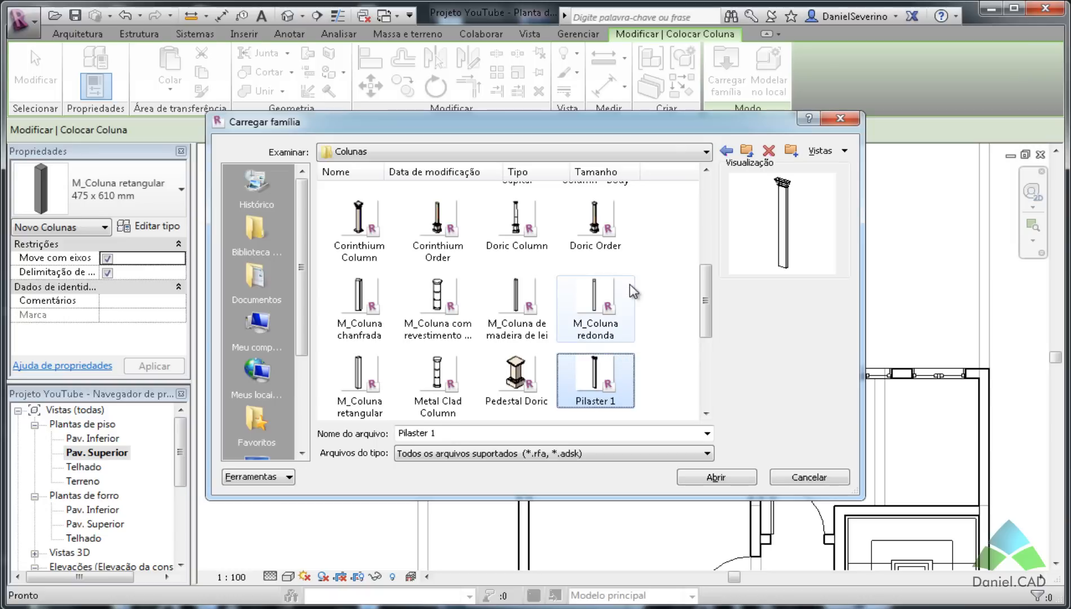
click(702, 477)
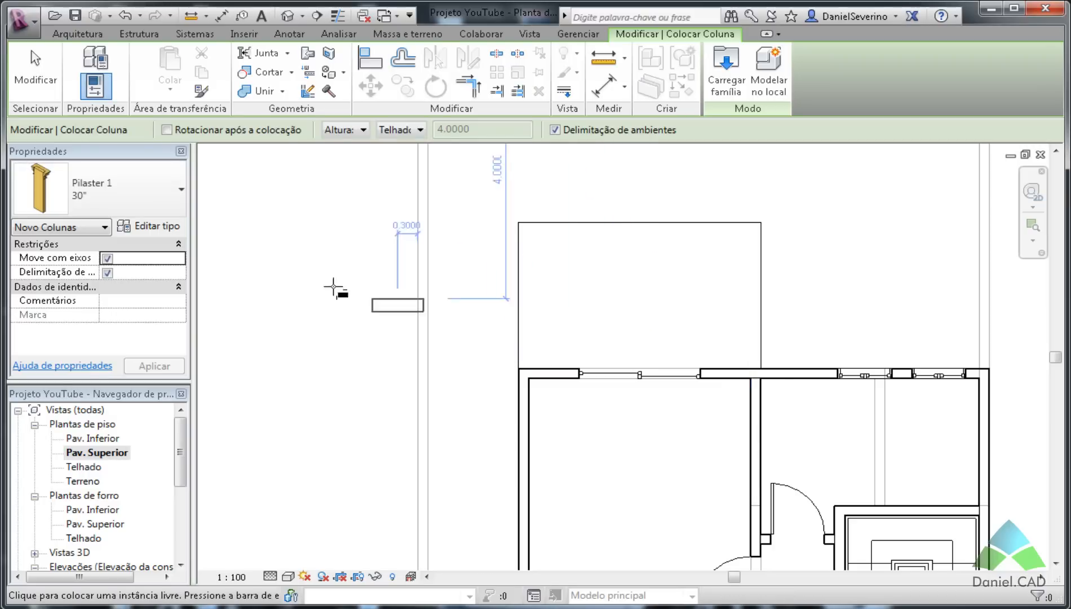
click(161, 229)
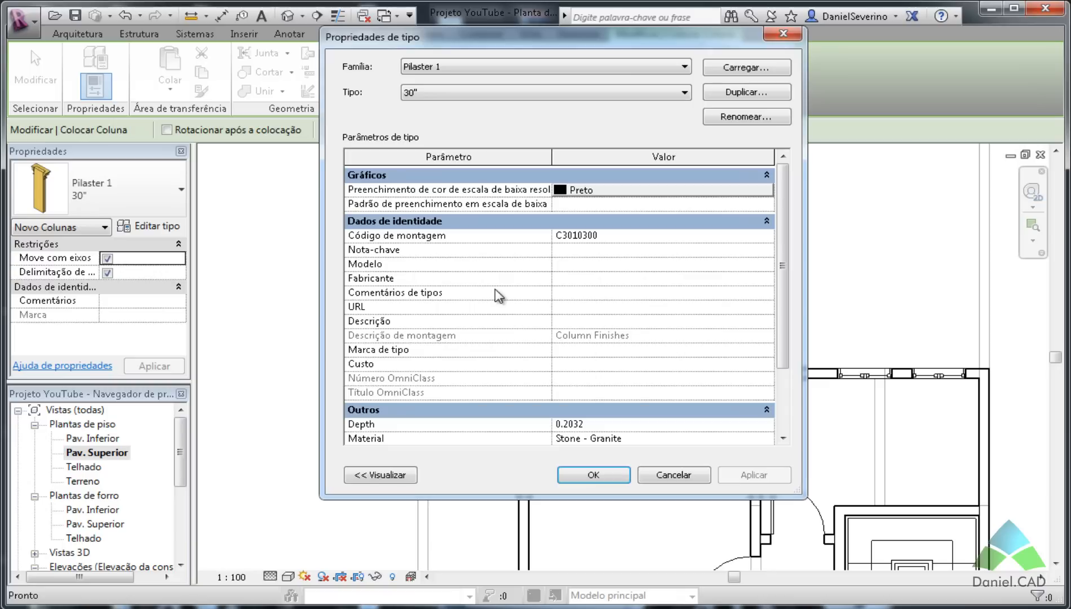
drag(783, 243, 792, 316)
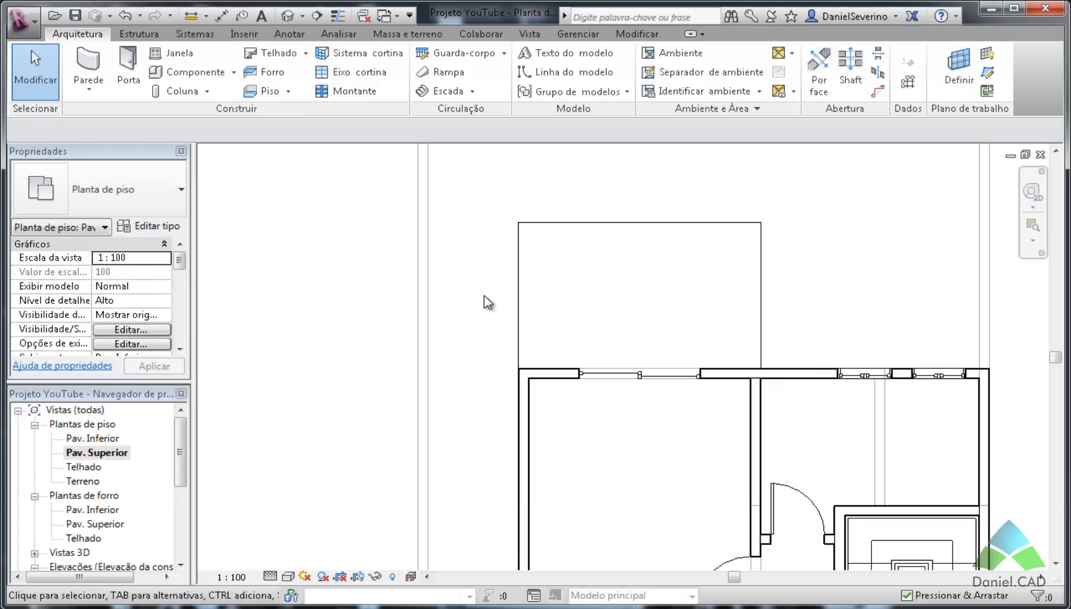
Step: Start an architectural column with M_Coluna retangular 457 x 475 mm and duplicate the type as "Coluna 0,30m x 0,30m"
click(208, 92)
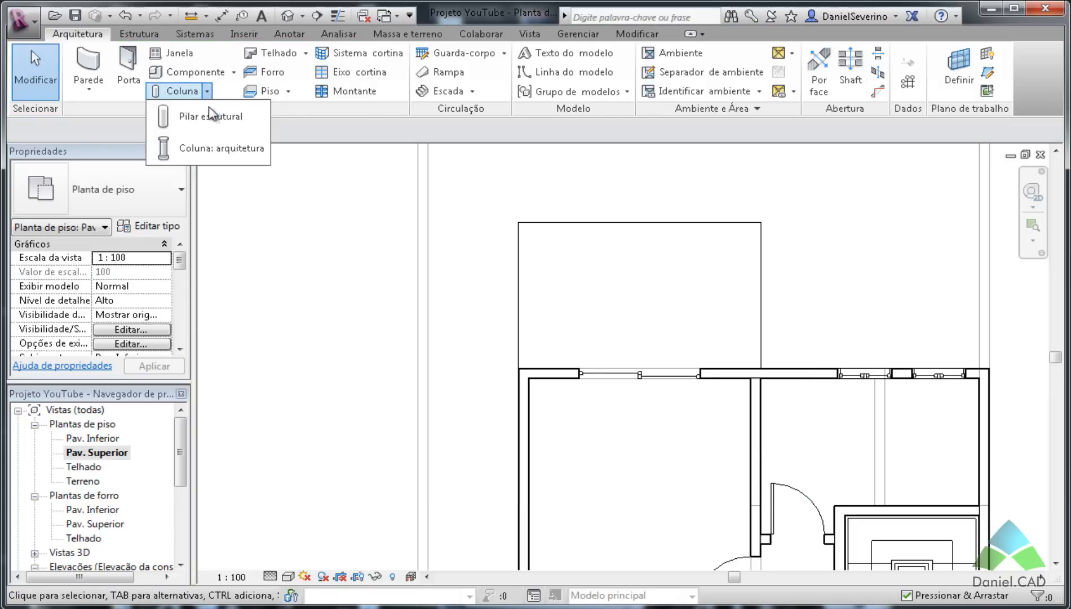
click(214, 158)
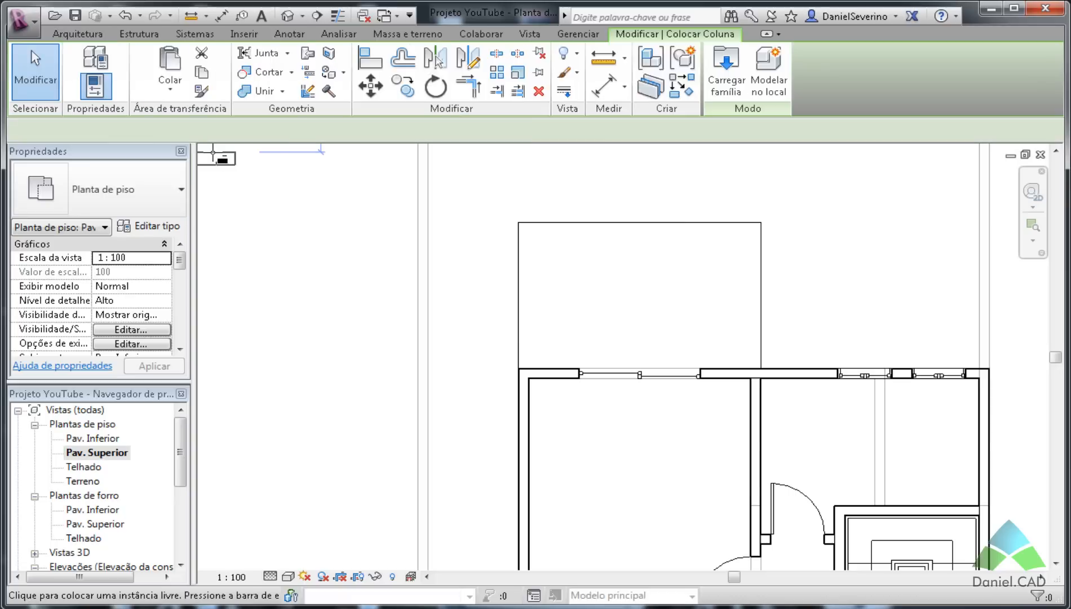
click(170, 205)
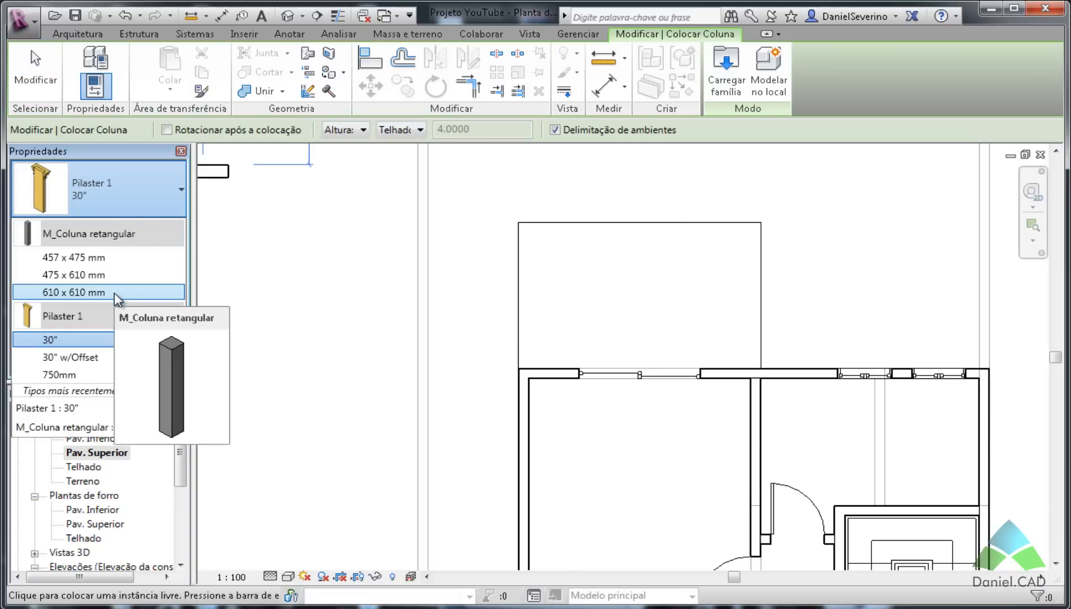
click(120, 258)
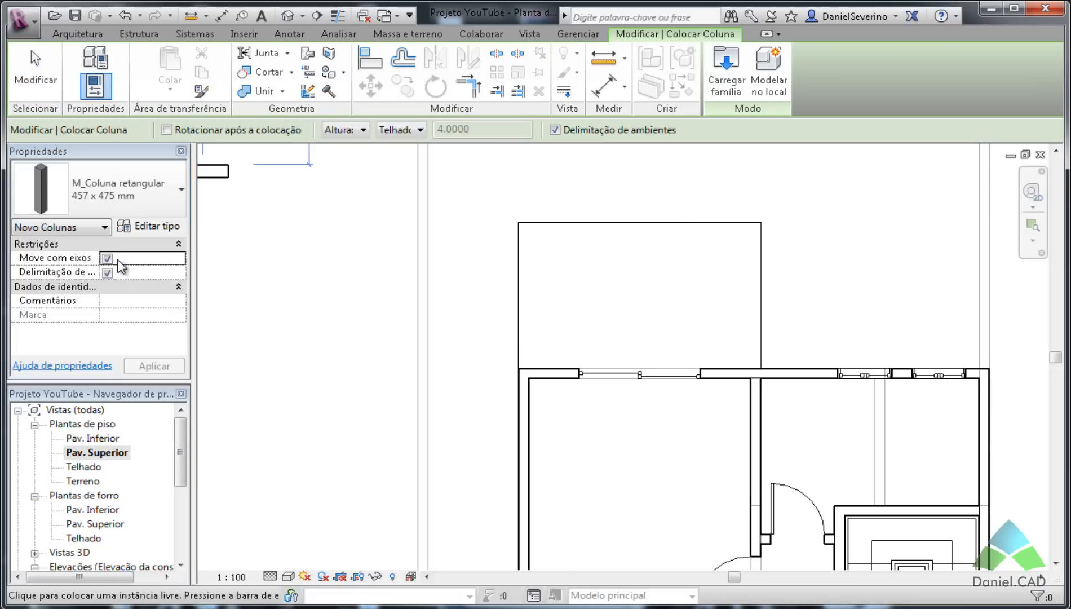
click(157, 229)
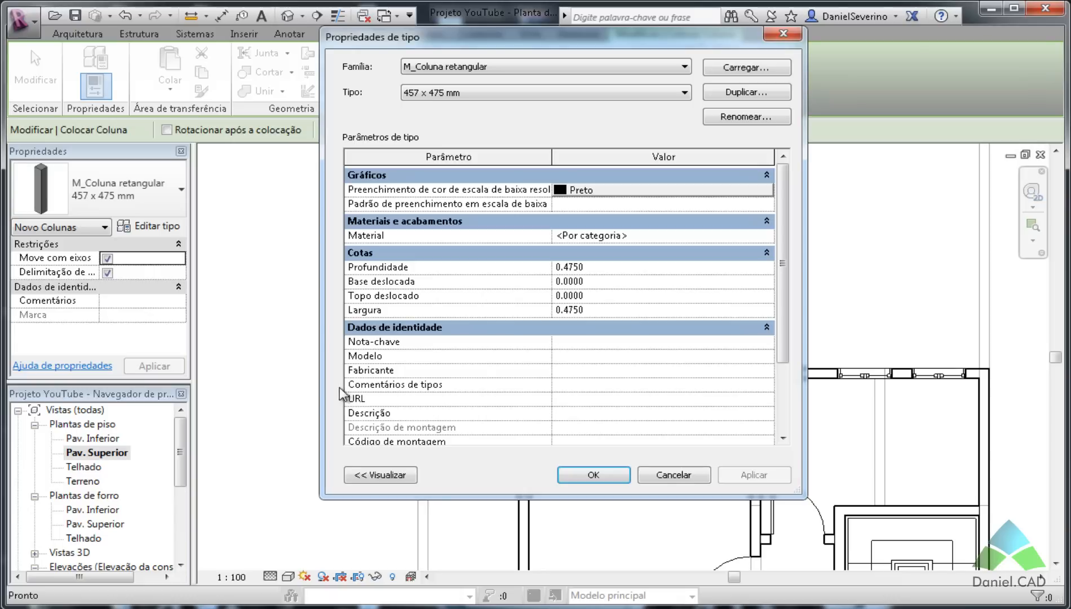
click(744, 93)
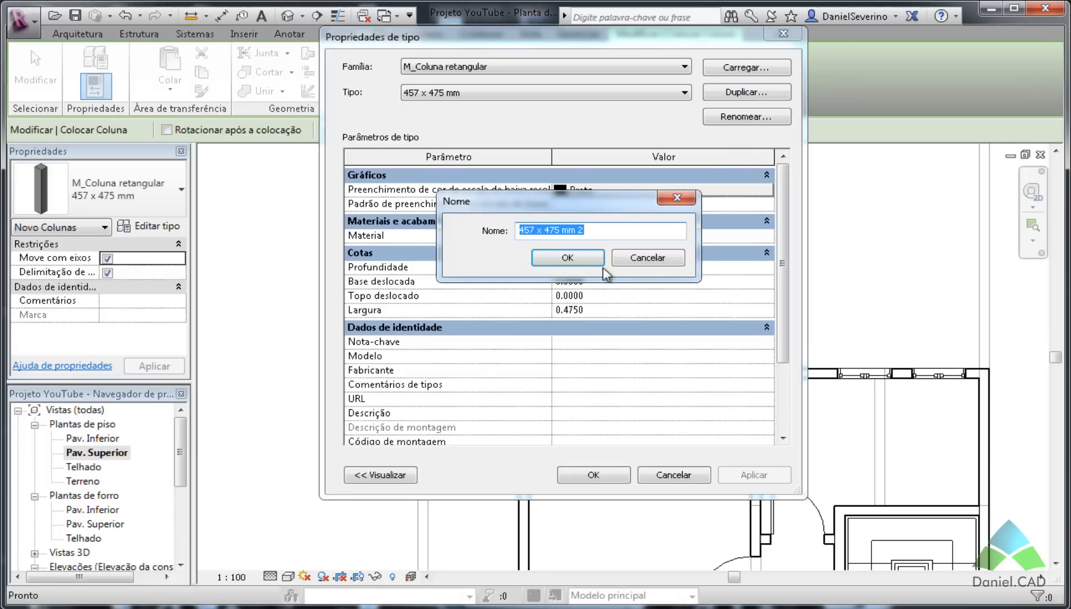
text(Coluna 0,30m x 0,30m)
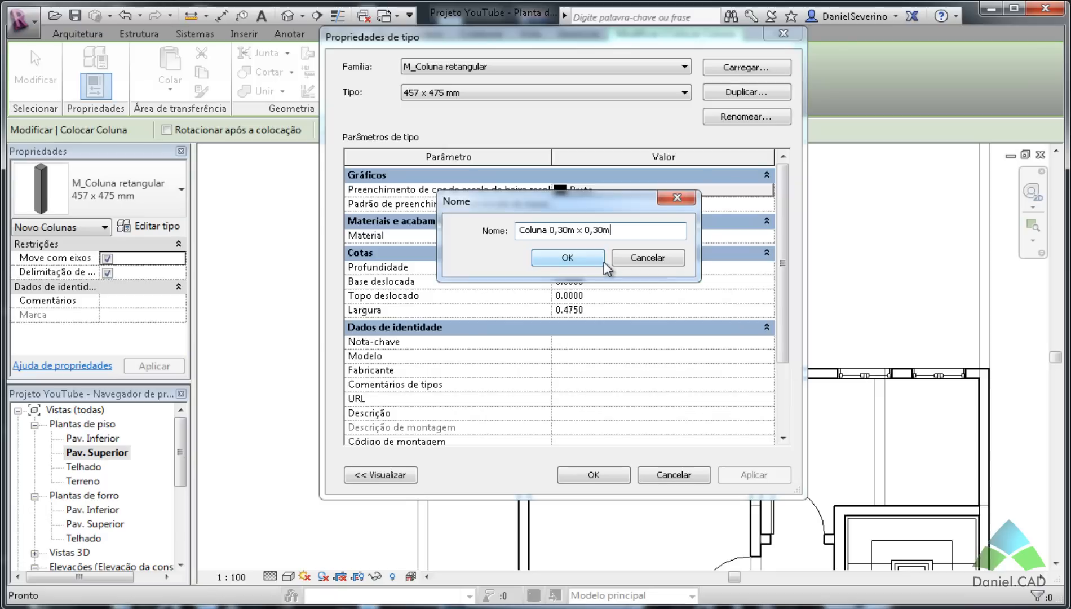
click(601, 261)
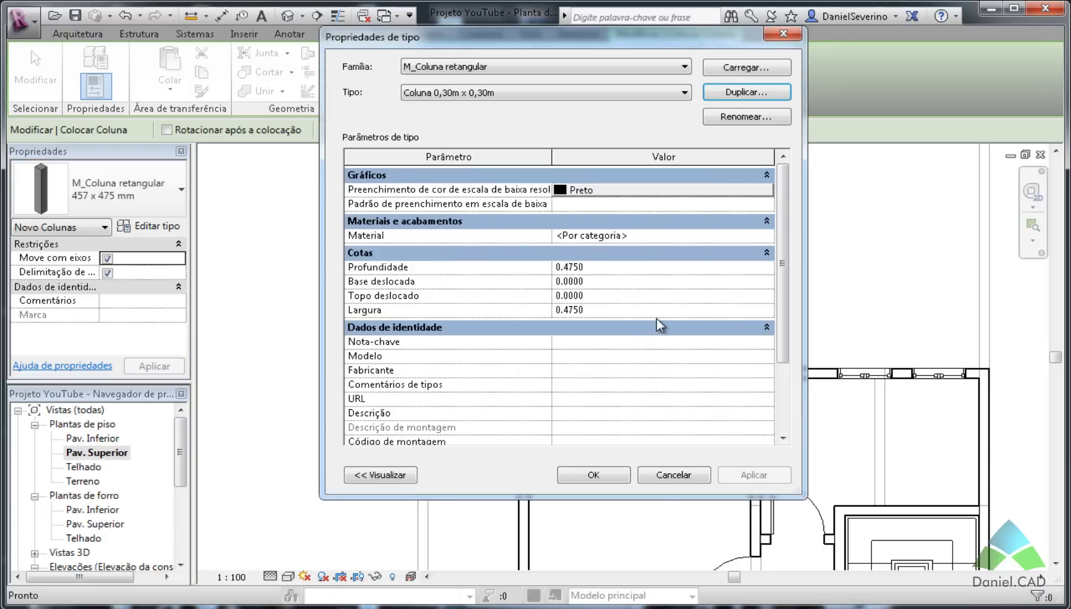
Step: Set the new column type's depth (Profundidade) and width (Largura) to 0.30
click(577, 267)
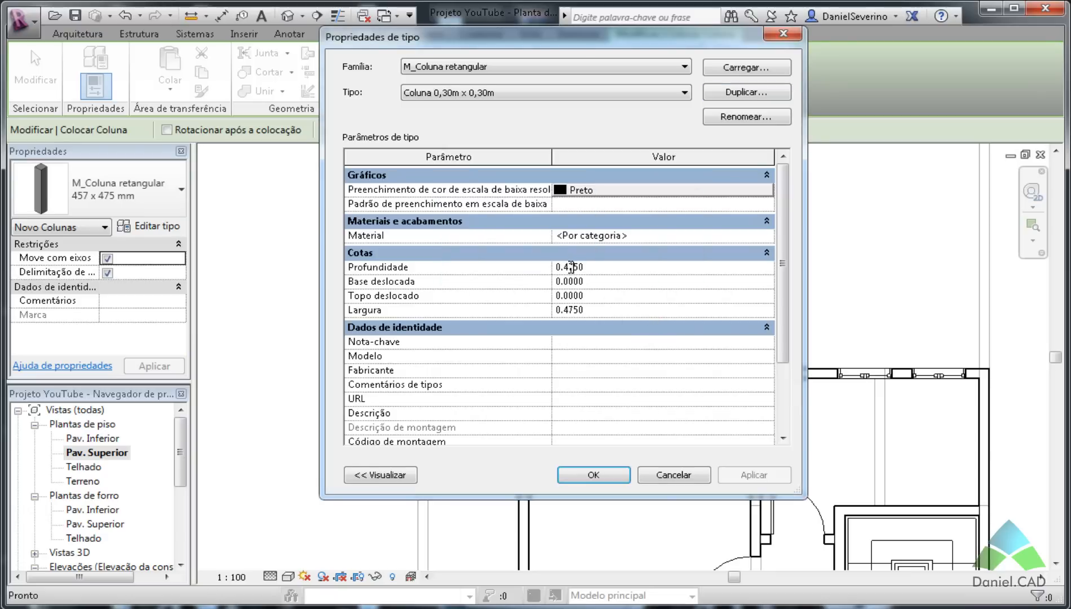
drag(565, 267, 691, 269)
double_click(567, 312)
text(0.30)
click(593, 474)
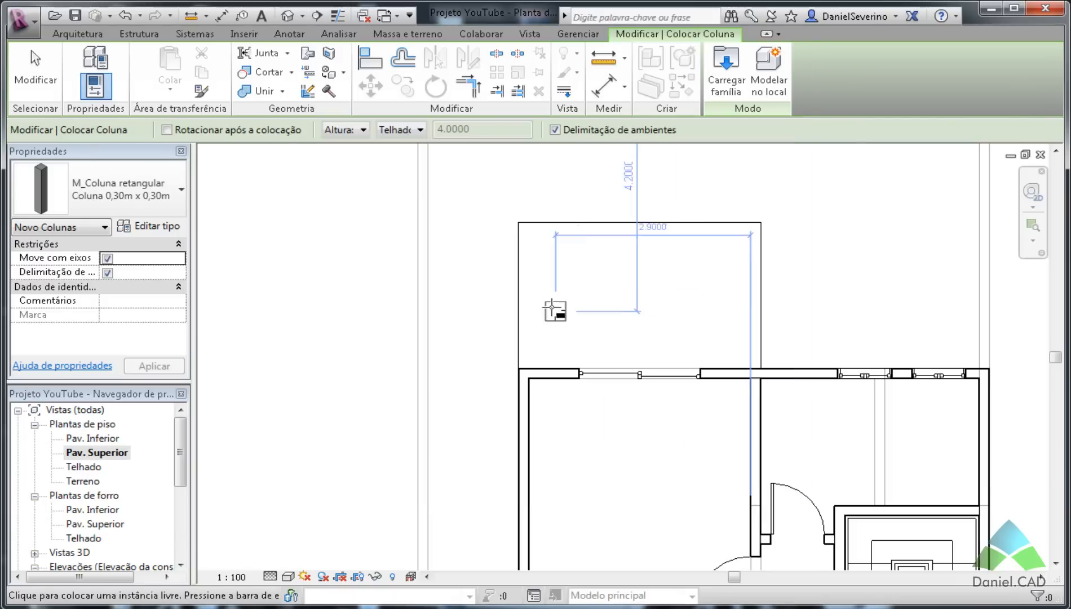
Step: Place a 0,30m x 0,30m column just inside each of the balcony's two outer corners
scroll(556, 311, up, 5)
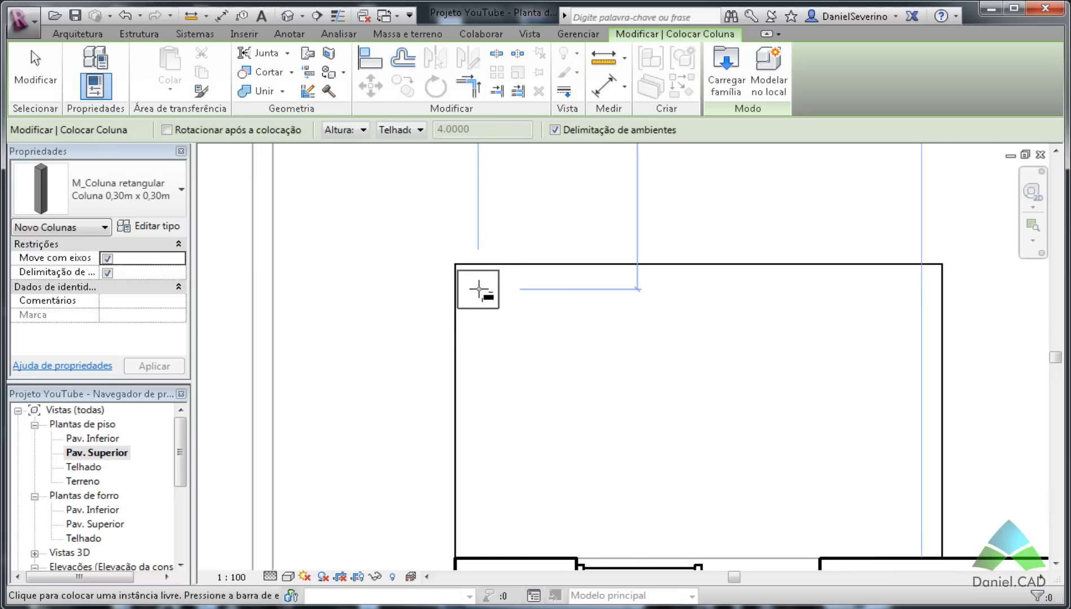
click(480, 289)
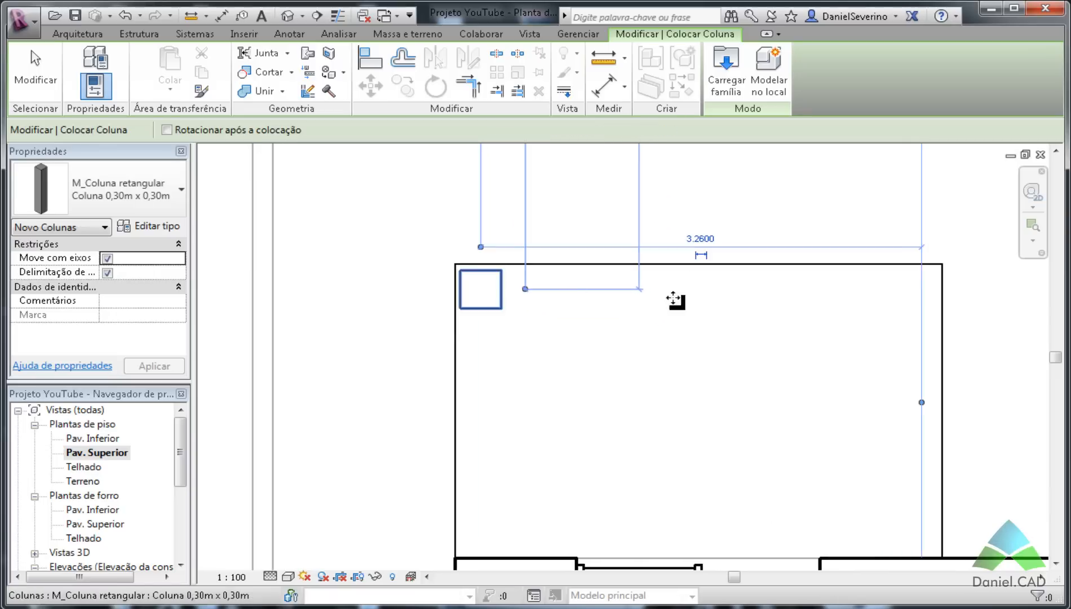
click(913, 289)
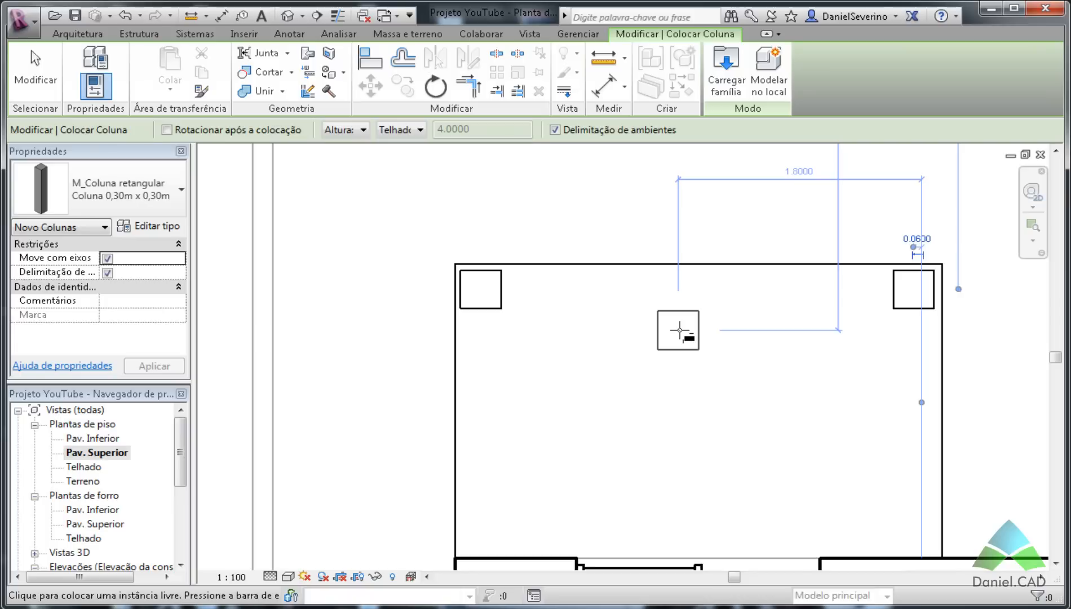
key(Escape)
key(Escape)
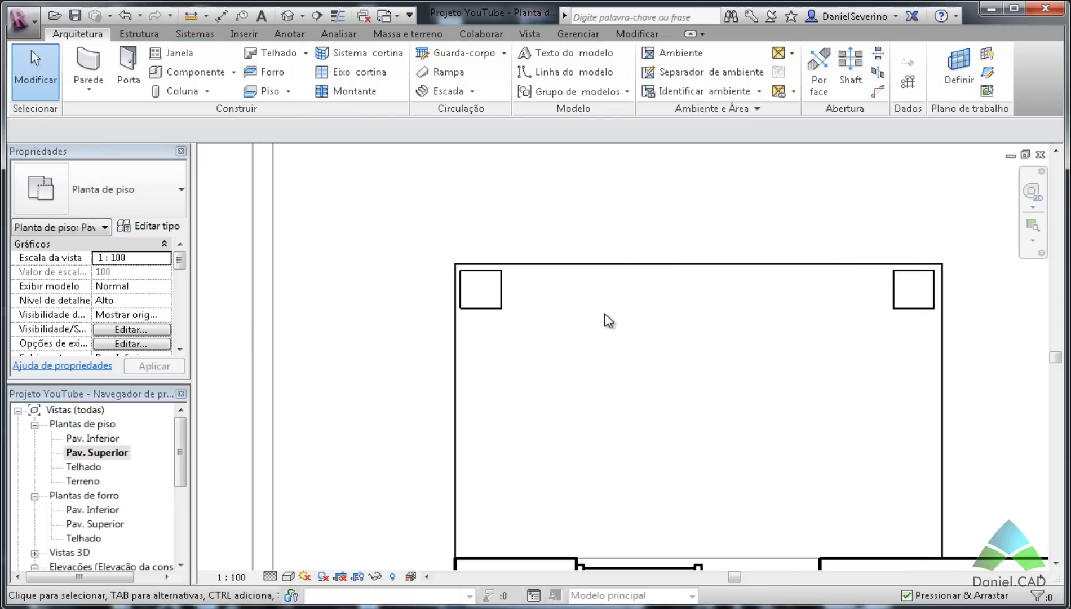
Step: Align the left column's outer faces with the balcony's front and left edges
click(637, 34)
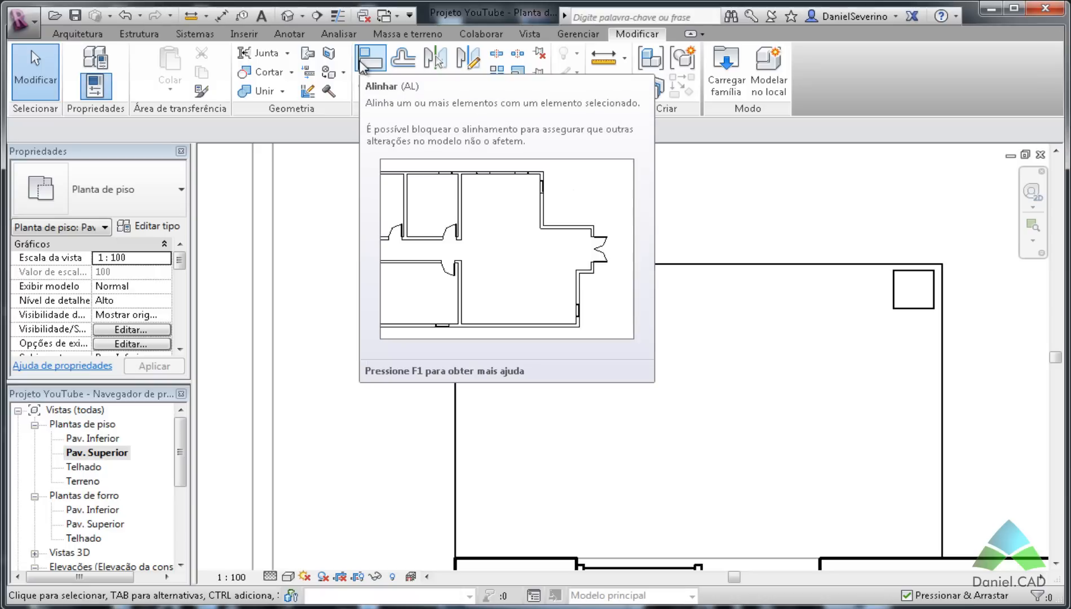
click(361, 63)
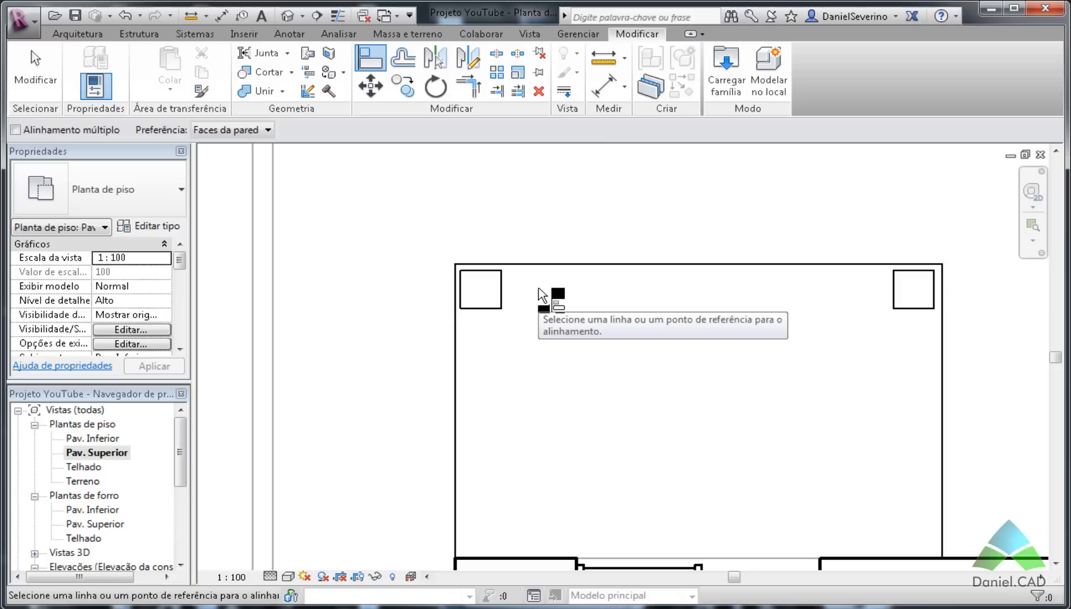
scroll(538, 290, up, 1)
click(540, 260)
click(488, 281)
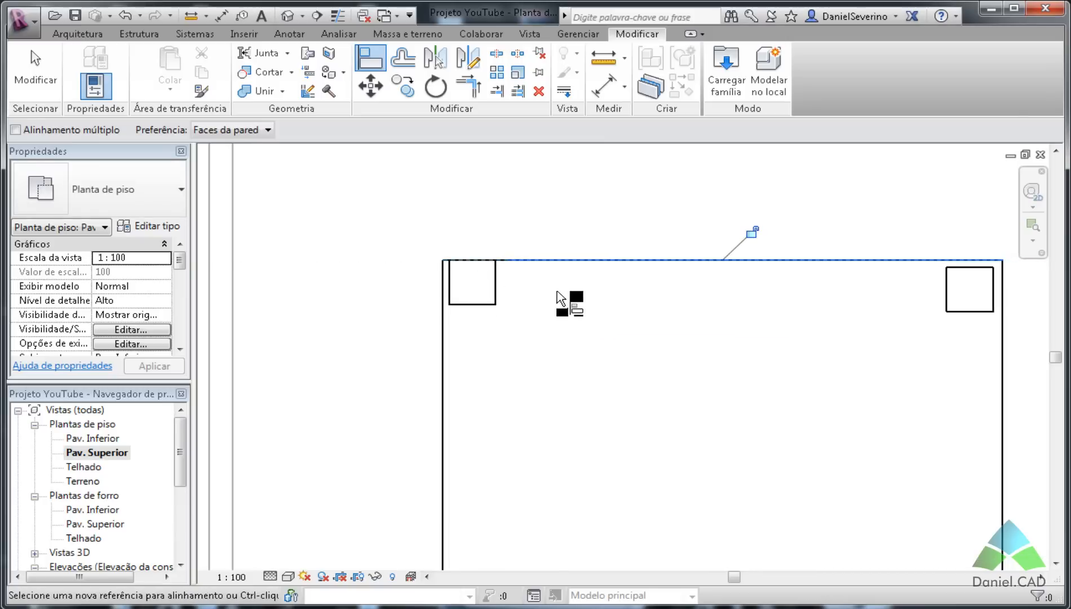
click(451, 309)
click(454, 296)
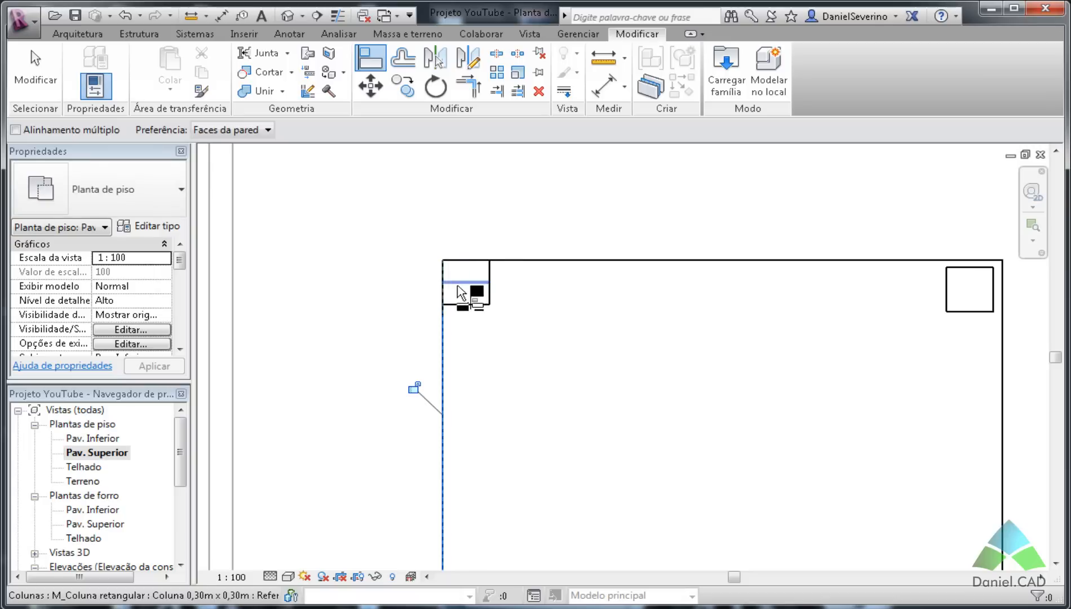
Step: Align the right column's outer faces with the balcony's front and right edges
scroll(699, 290, down, 1)
middle_drag(784, 306, 555, 298)
scroll(555, 296, up, 1)
click(664, 255)
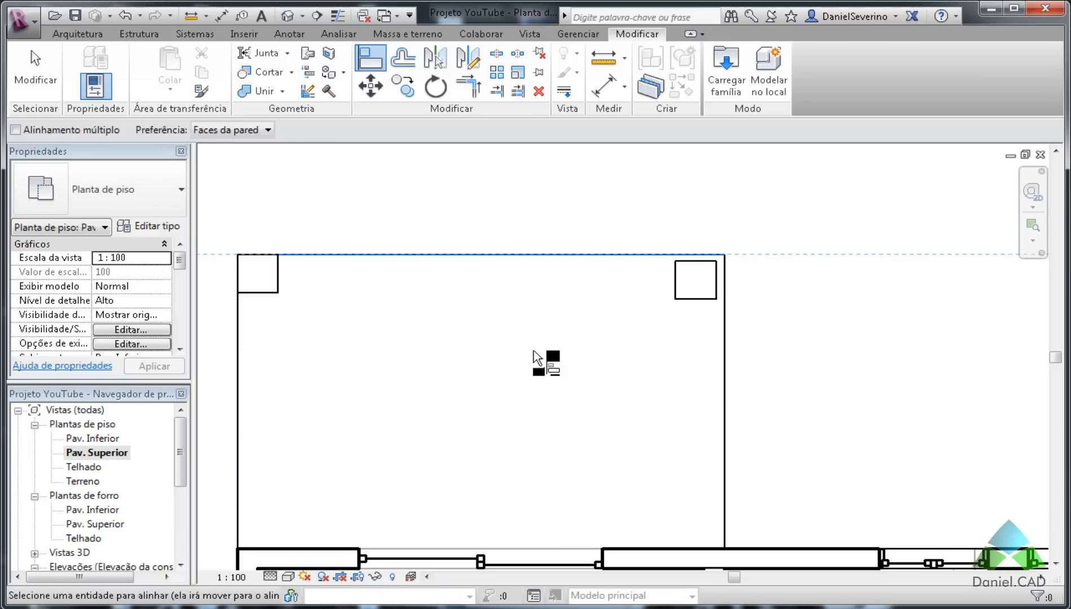
click(699, 261)
click(725, 290)
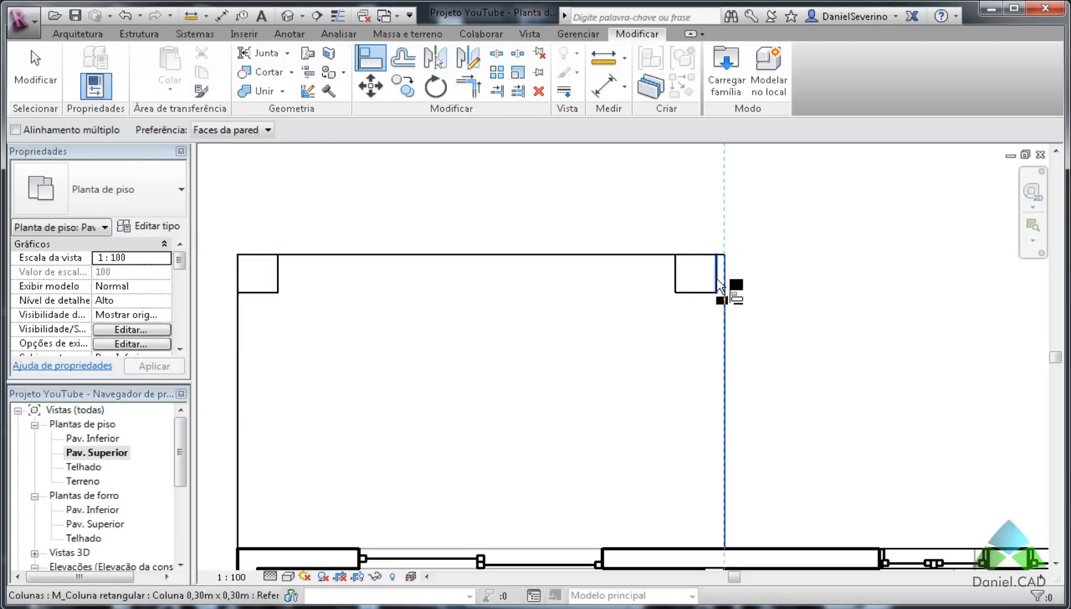
click(716, 282)
key(Escape)
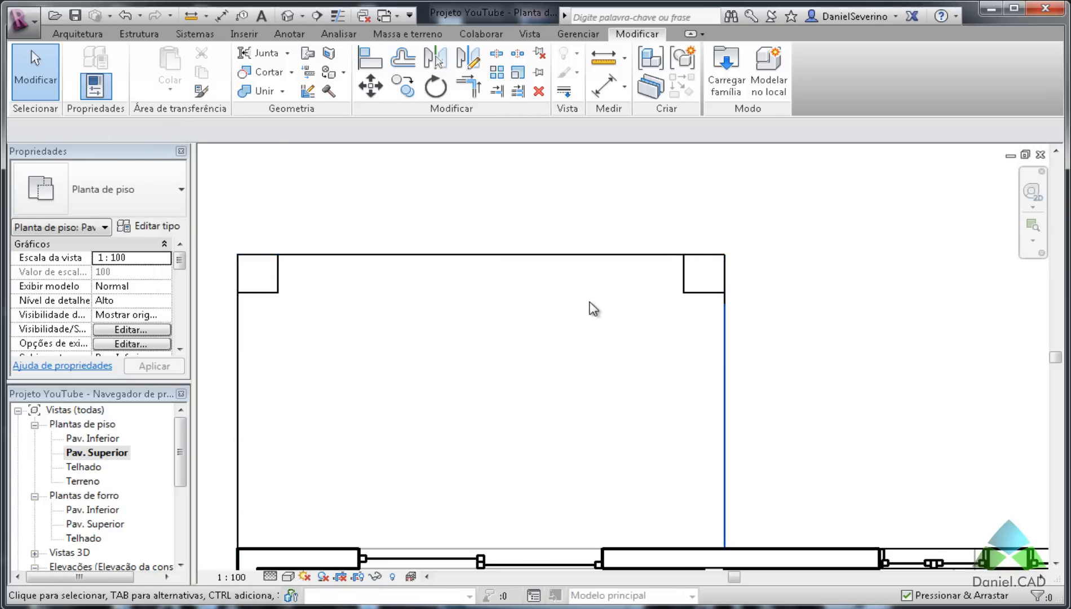
Step: Examine the left column's base and top level constraints and view the balcony columns in 3D
scroll(589, 304, down, 1)
middle_drag(427, 320, 488, 322)
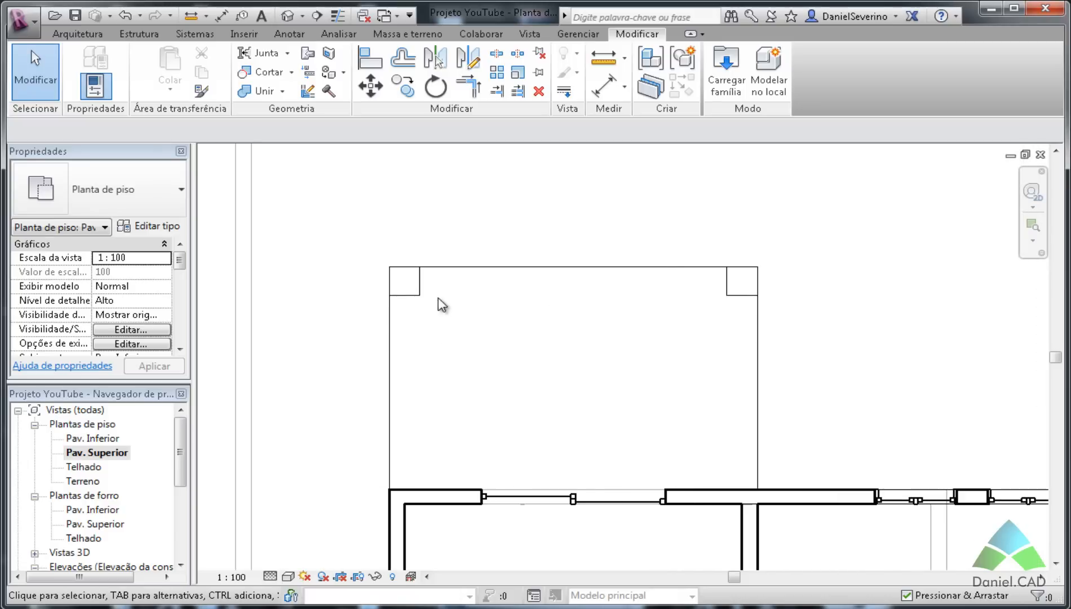
click(420, 291)
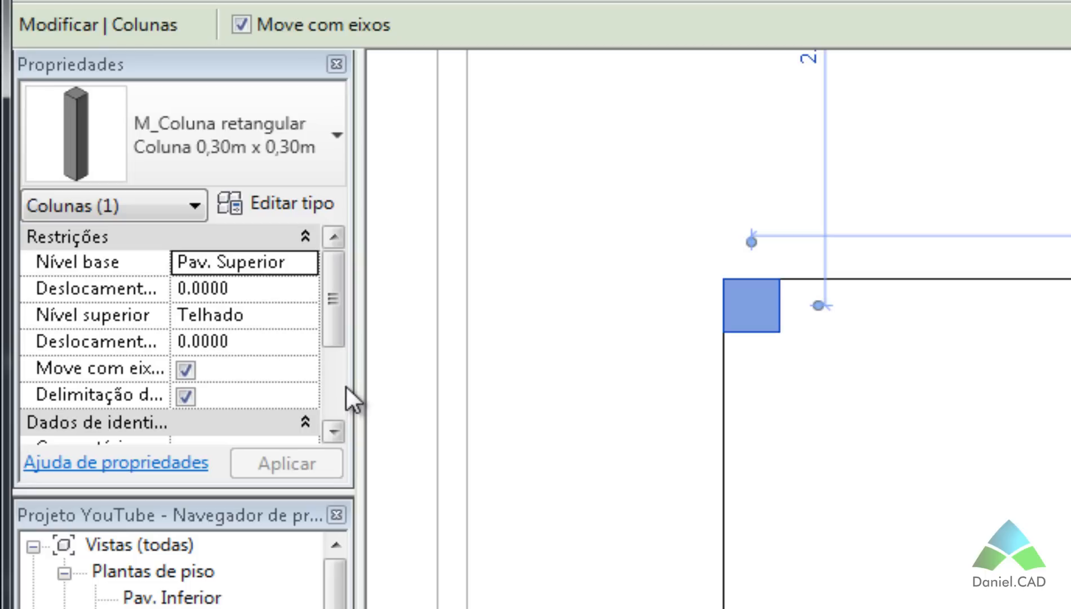
click(381, 305)
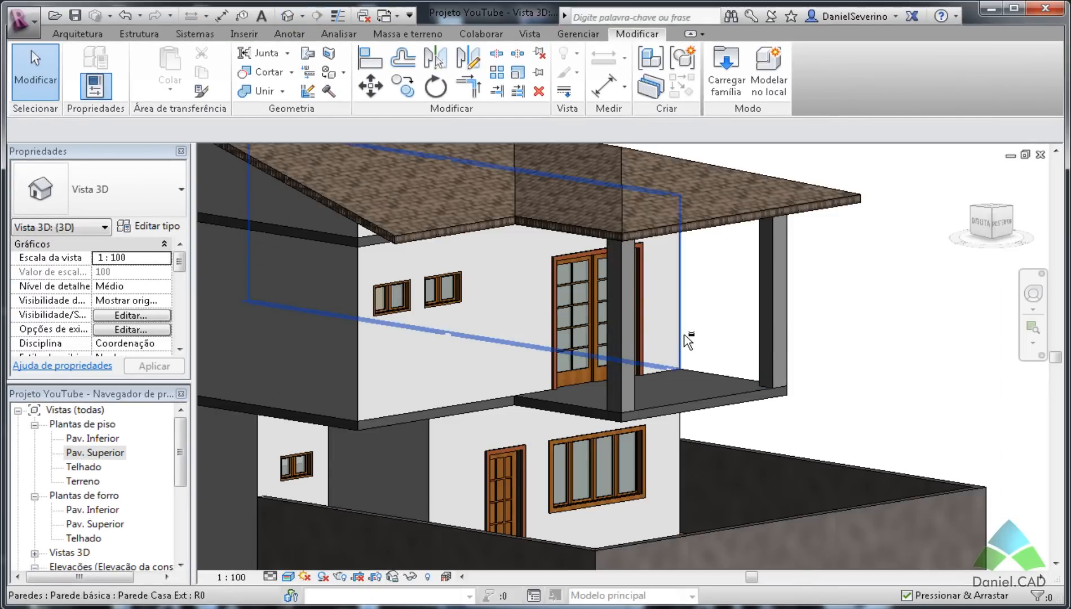
Step: Examine where the left balcony column's top meets the roof-level slab in the 3D view
shift+middle_drag(687, 333, 714, 331)
scroll(713, 331, up, 2)
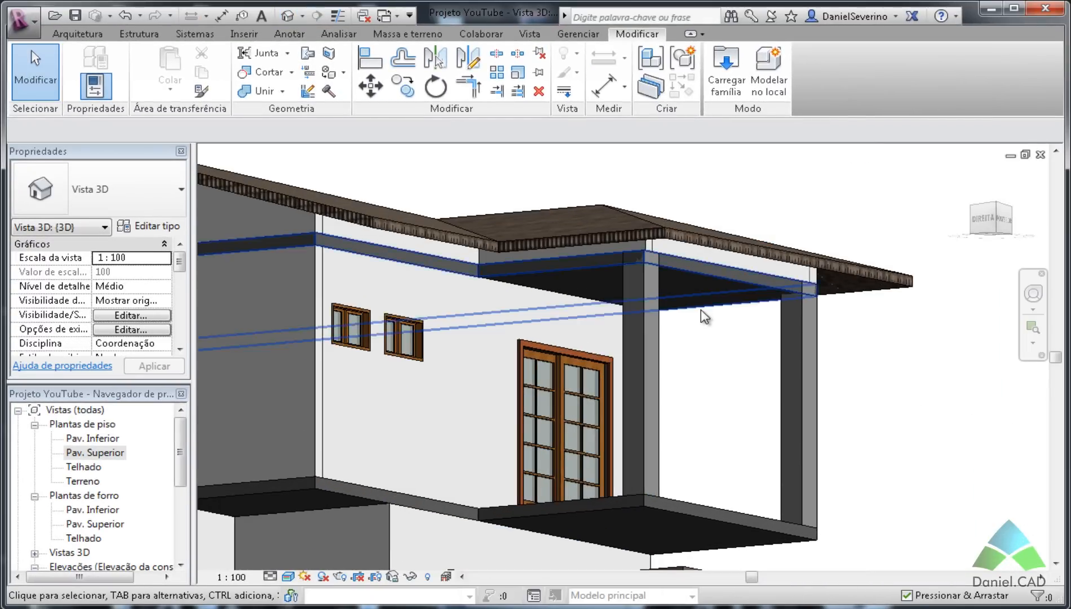
scroll(714, 367, up, 1)
click(596, 293)
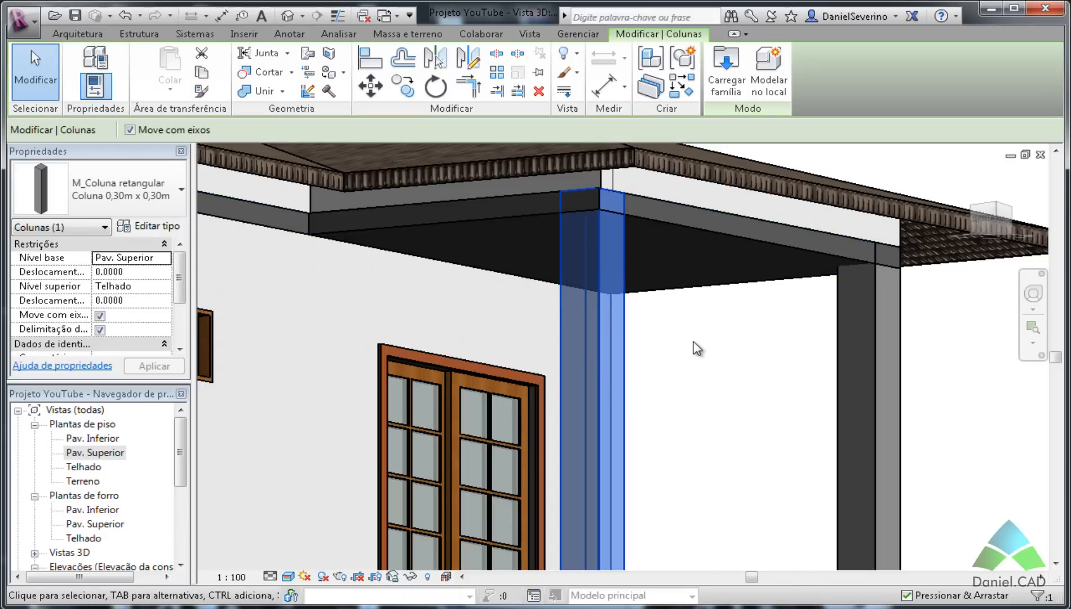
scroll(723, 365, down, 2)
key(Escape)
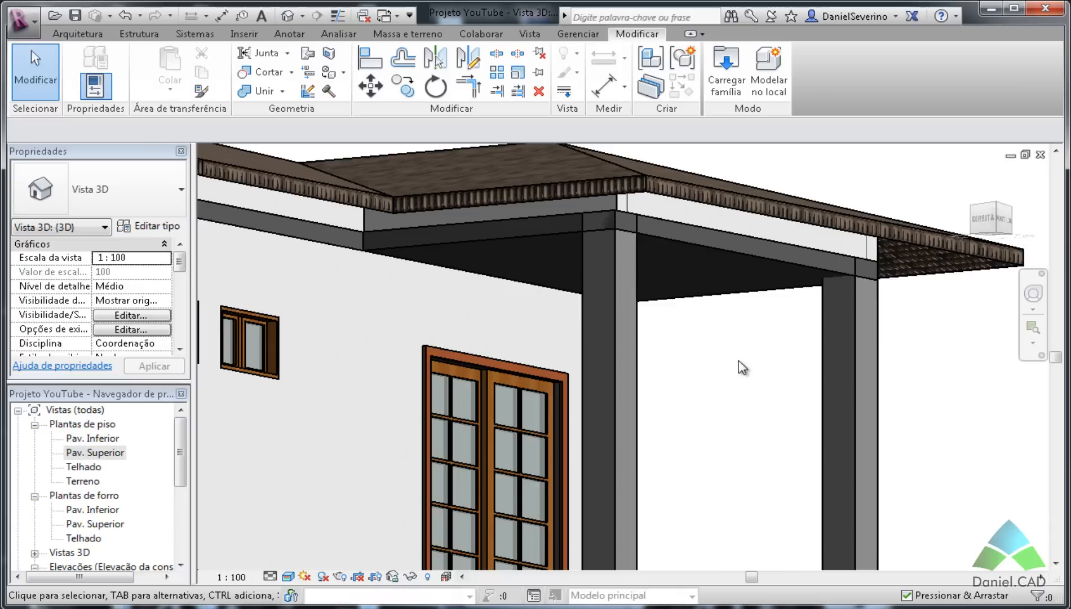
middle_drag(745, 370, 702, 324)
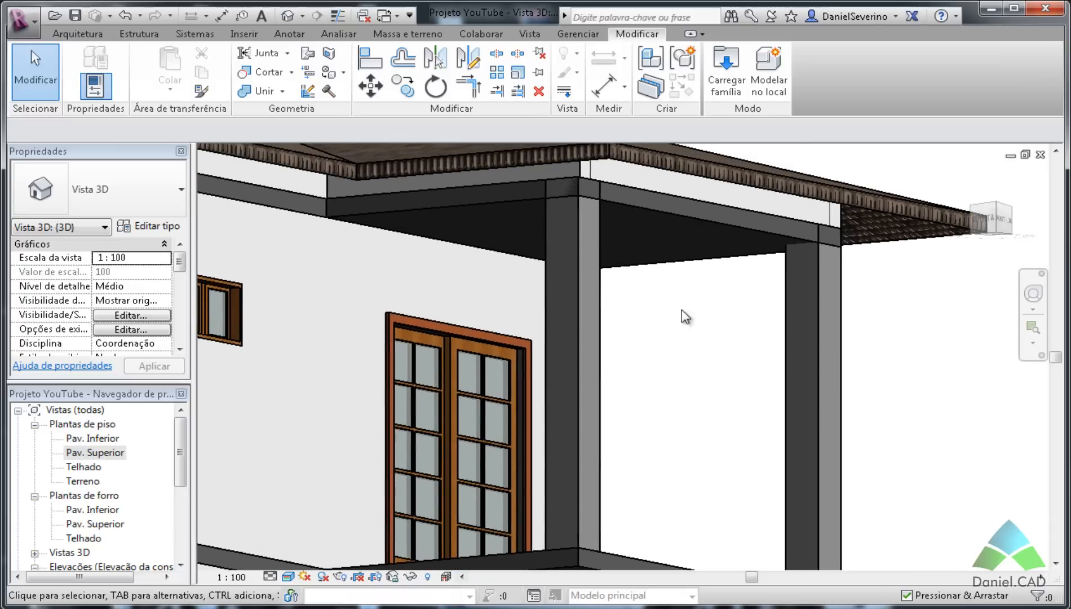
Step: Set the left balcony column's base offset to 1.0000
click(595, 264)
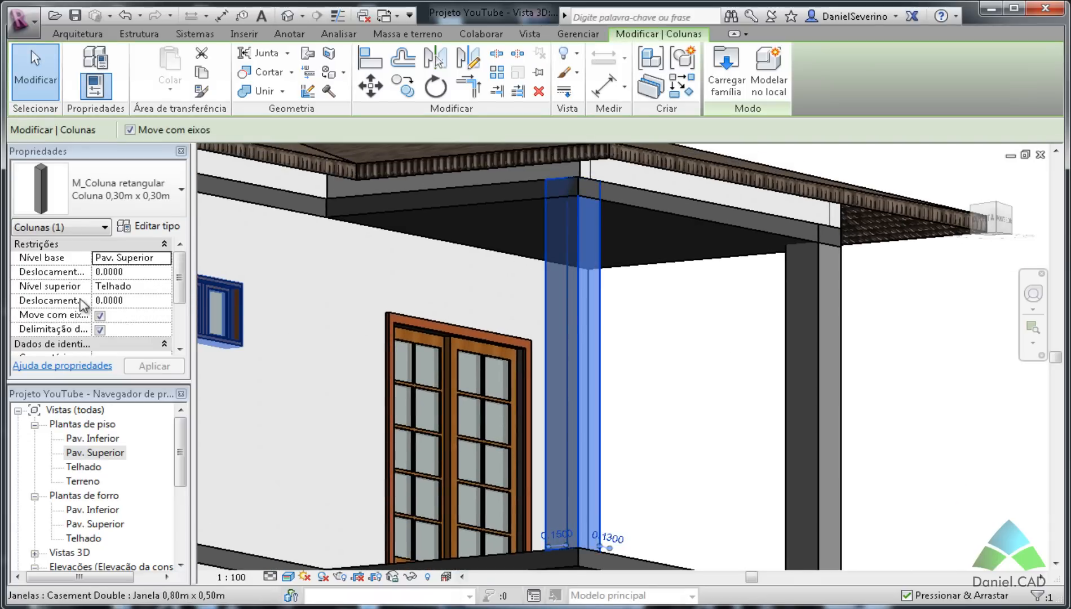
mouse_move(92, 271)
mouse_down()
mouse_move(123, 272)
mouse_move(90, 272)
mouse_up()
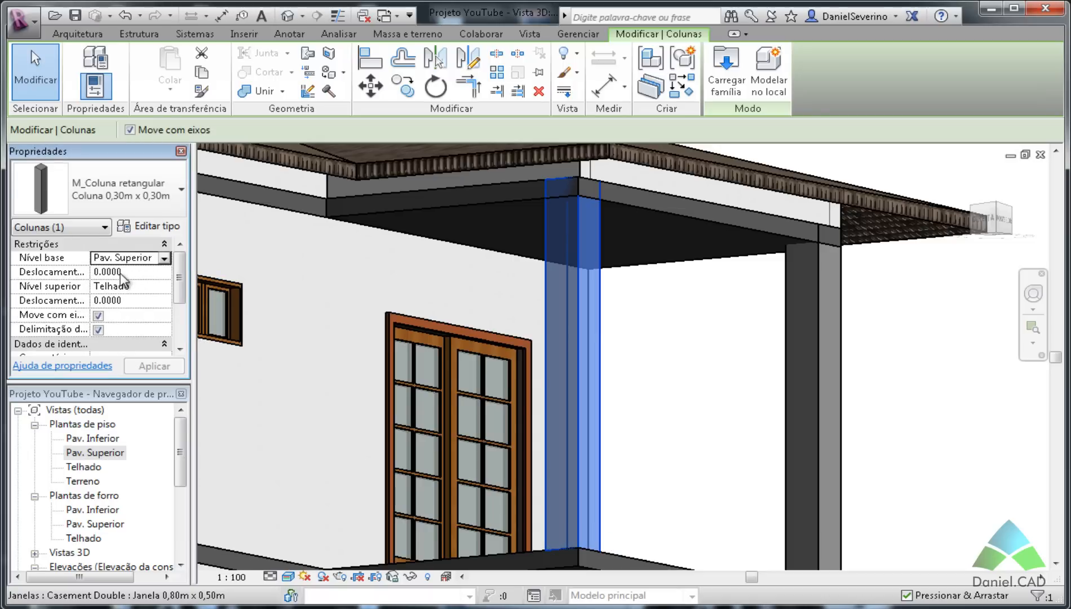
middle_drag(292, 335, 291, 312)
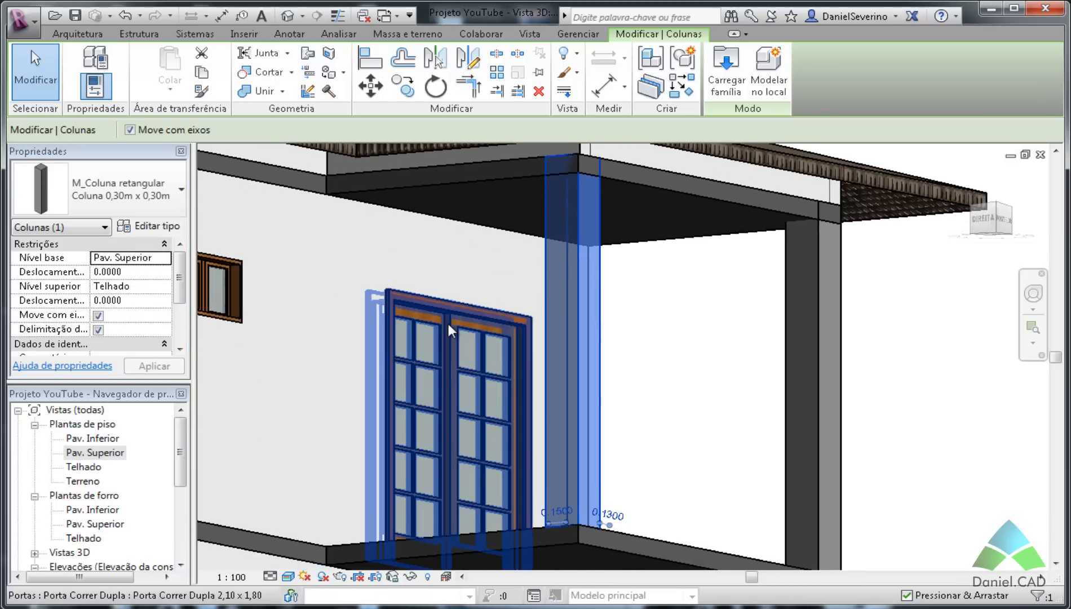
middle_drag(446, 321, 444, 306)
scroll(583, 328, down, 1)
middle_drag(614, 366, 600, 402)
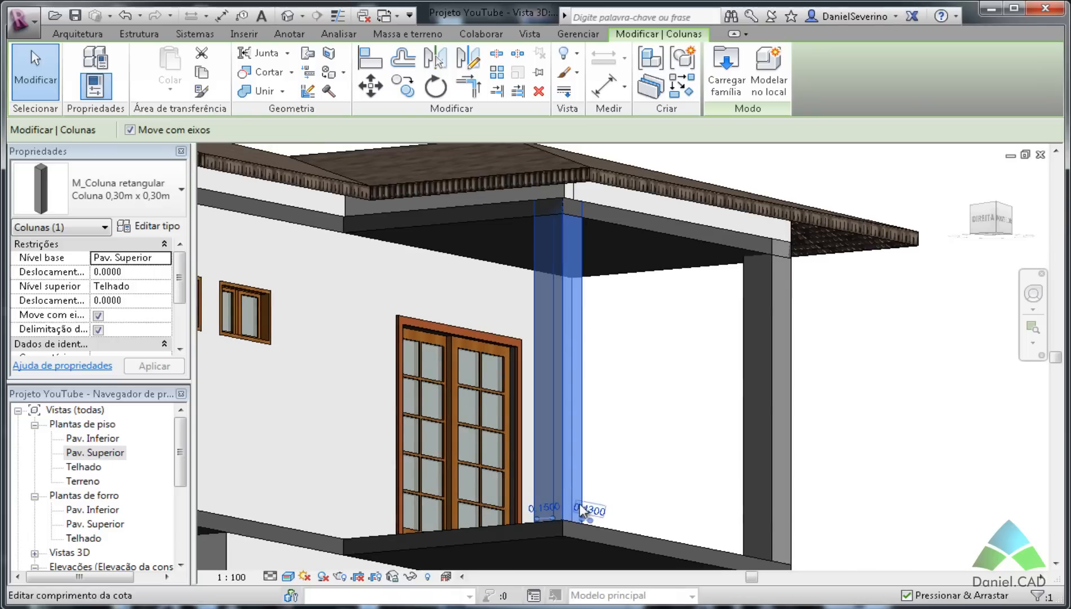
click(134, 273)
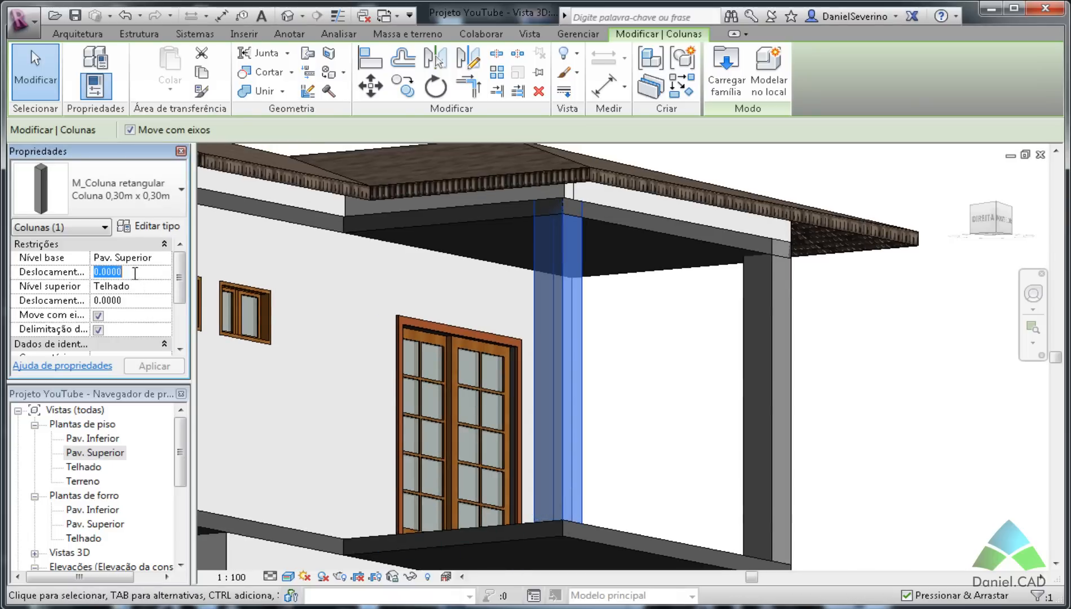
text(1.0000)
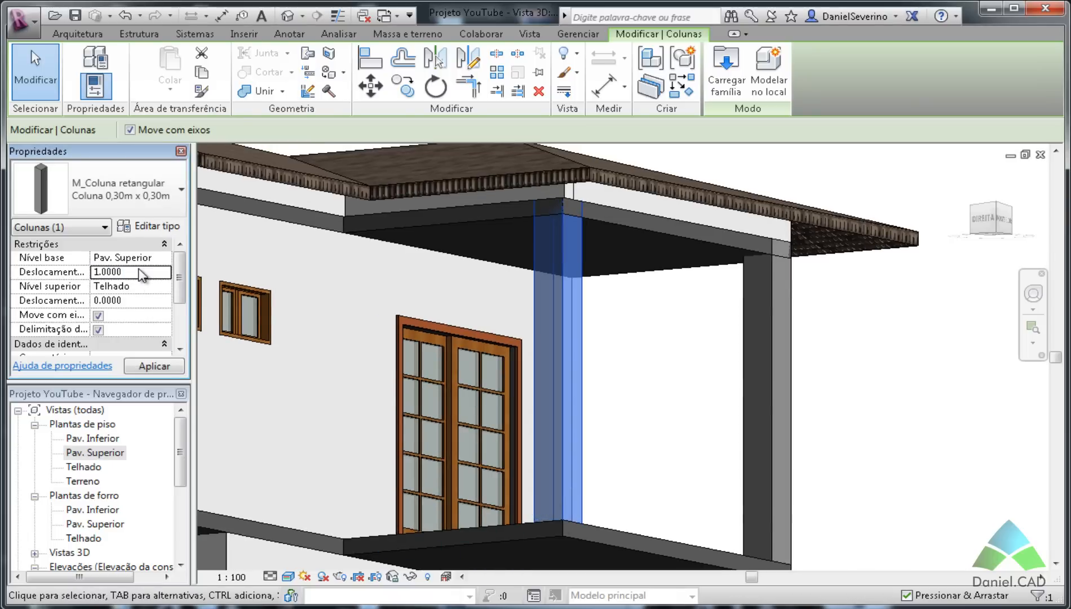
click(150, 367)
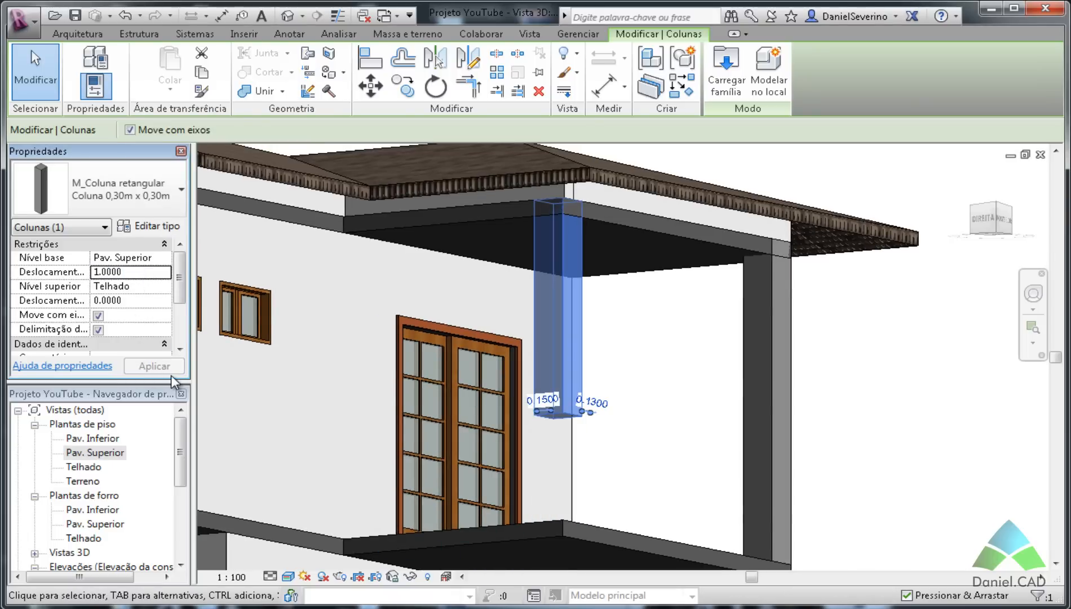
Step: Reset the left balcony column's base offset to 0
click(130, 272)
text(0)
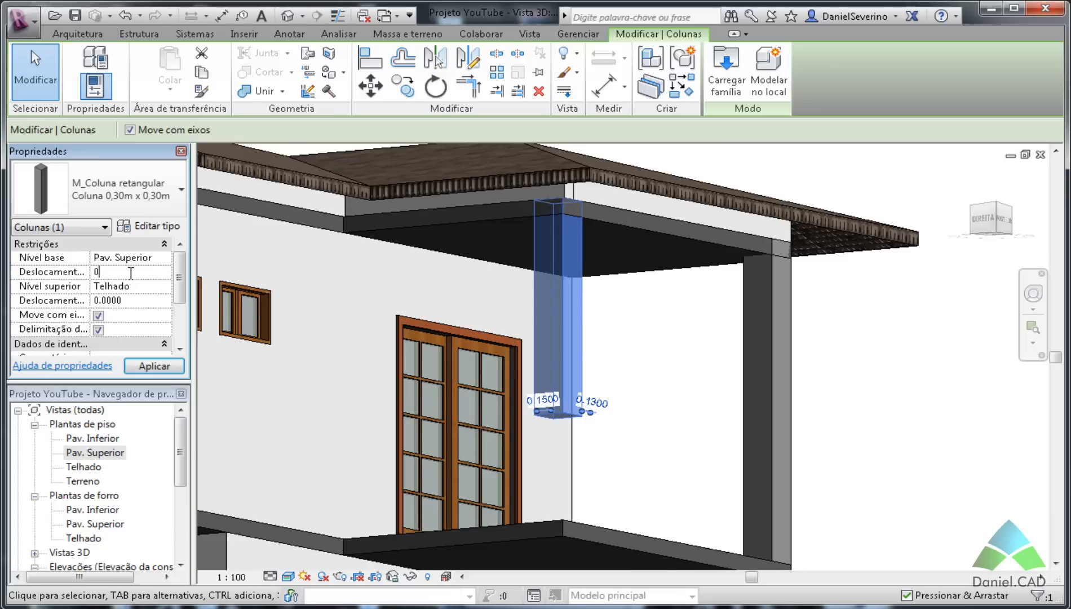
click(150, 366)
Step: Set the left balcony column's top offset to 1.0000 and inspect its upper end above the roof
click(134, 301)
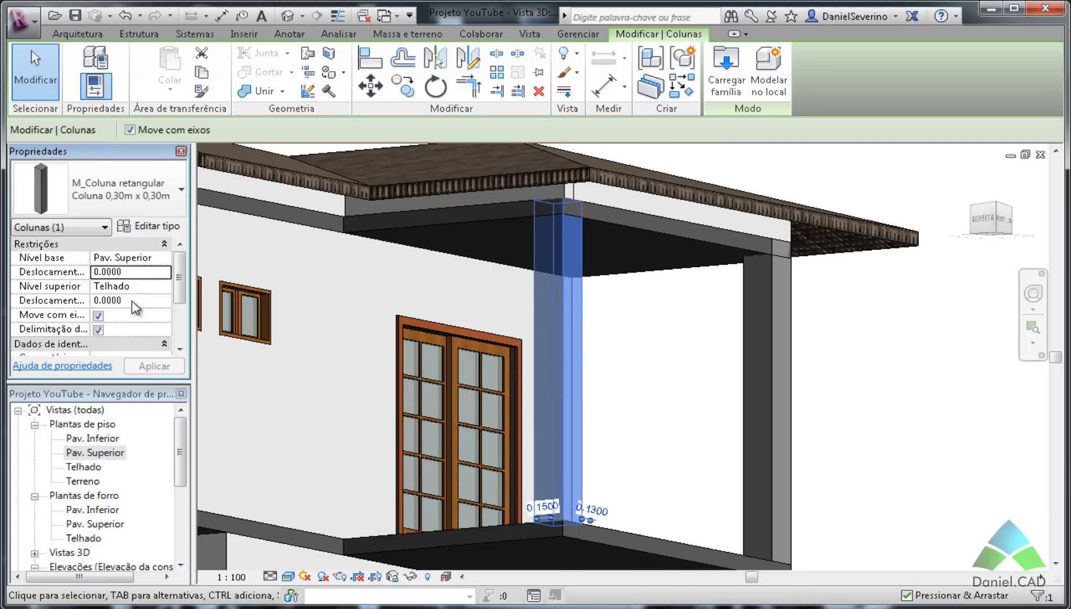
text(1)
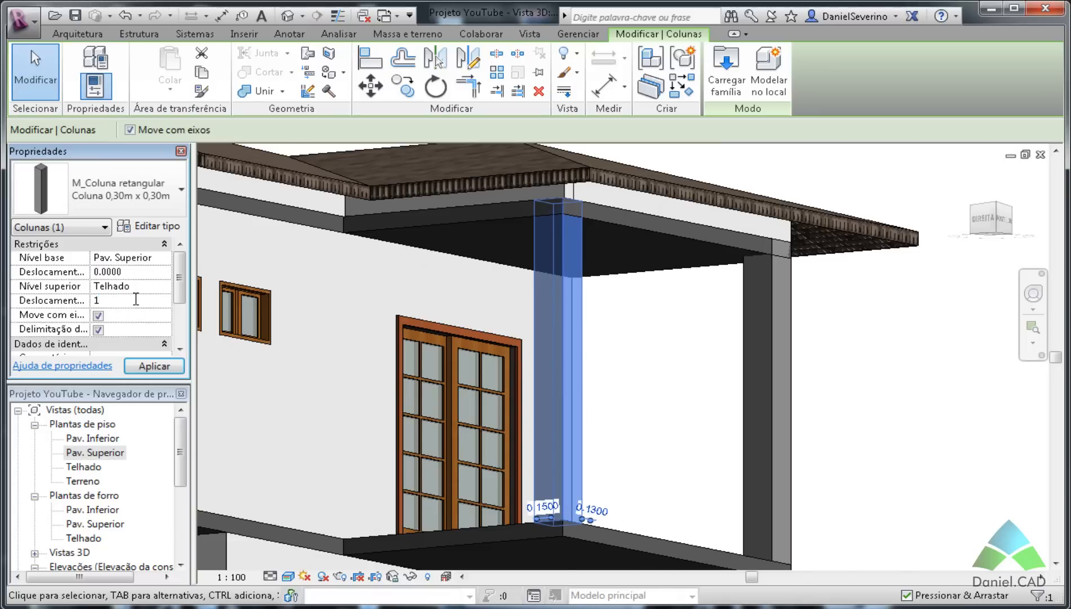
click(138, 367)
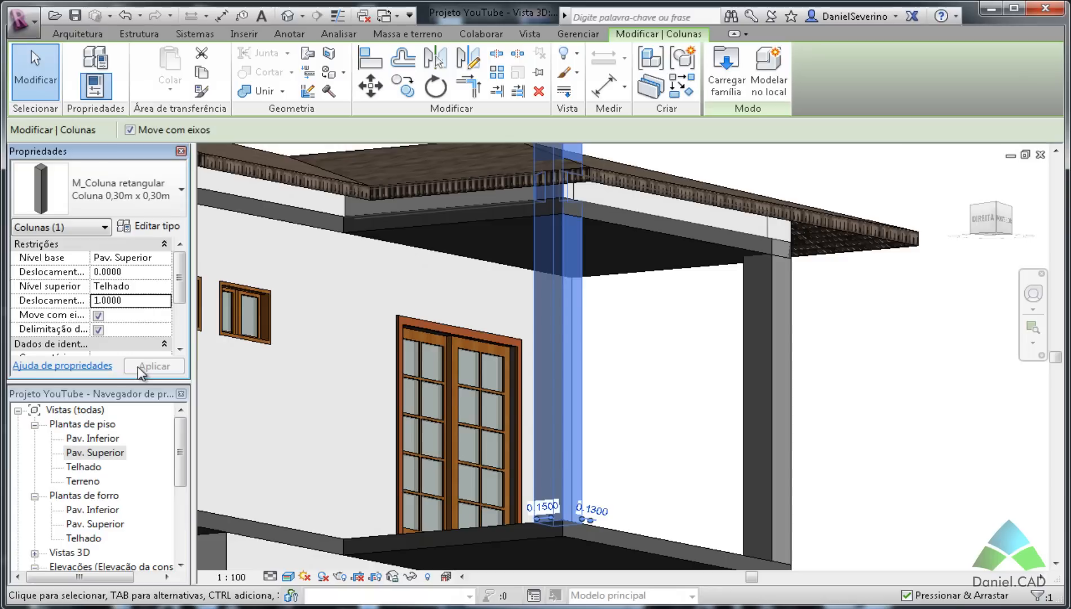
scroll(725, 367, down, 1)
middle_drag(727, 370, 684, 470)
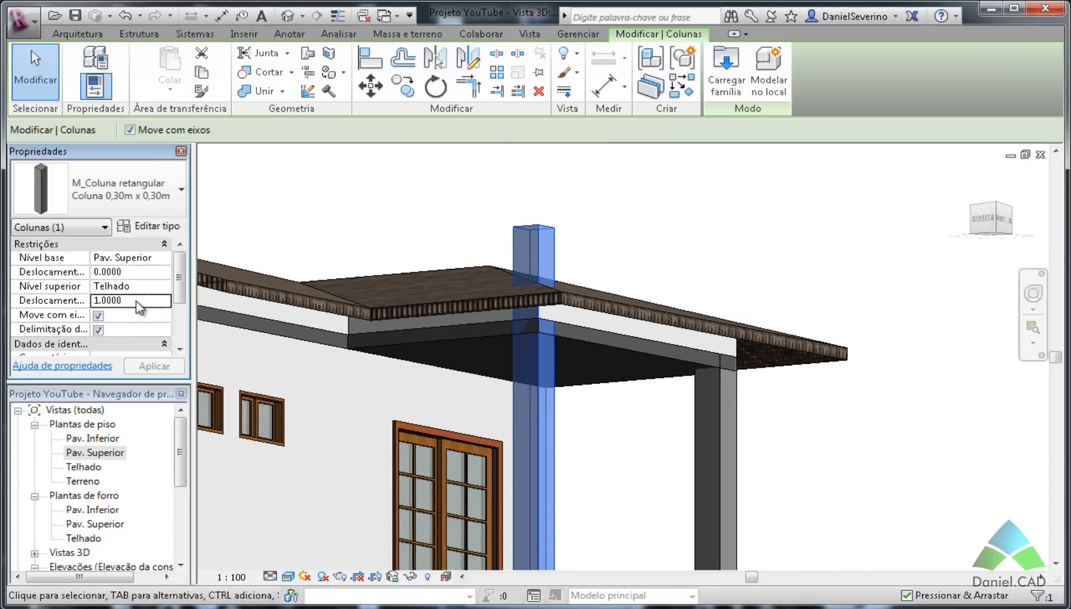
Step: Reset the left balcony column's top offset to 0 and apply it
text(0)
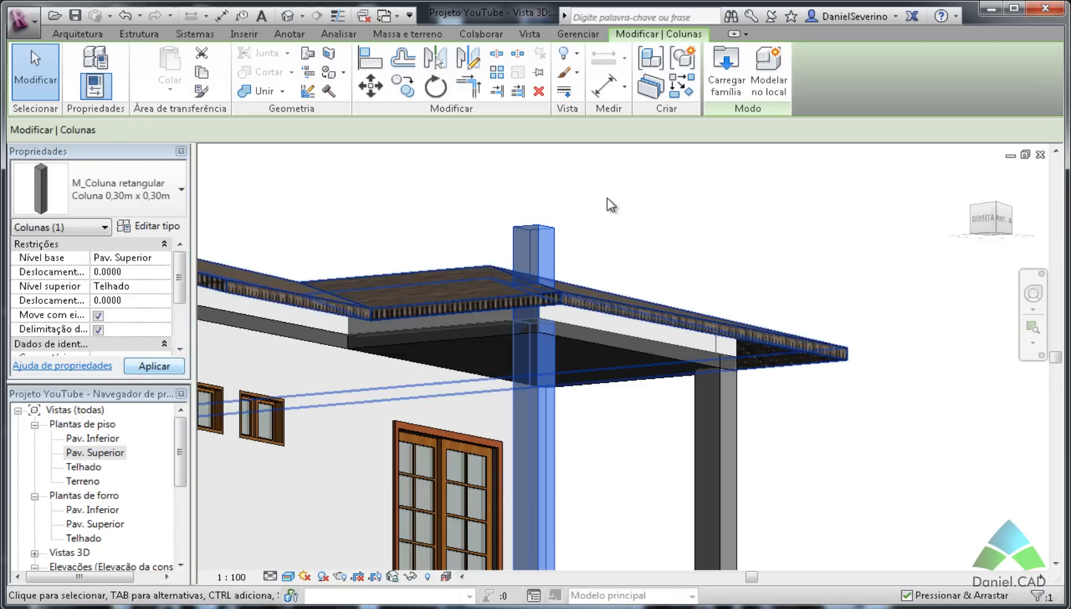
click(446, 193)
middle_drag(674, 417, 650, 307)
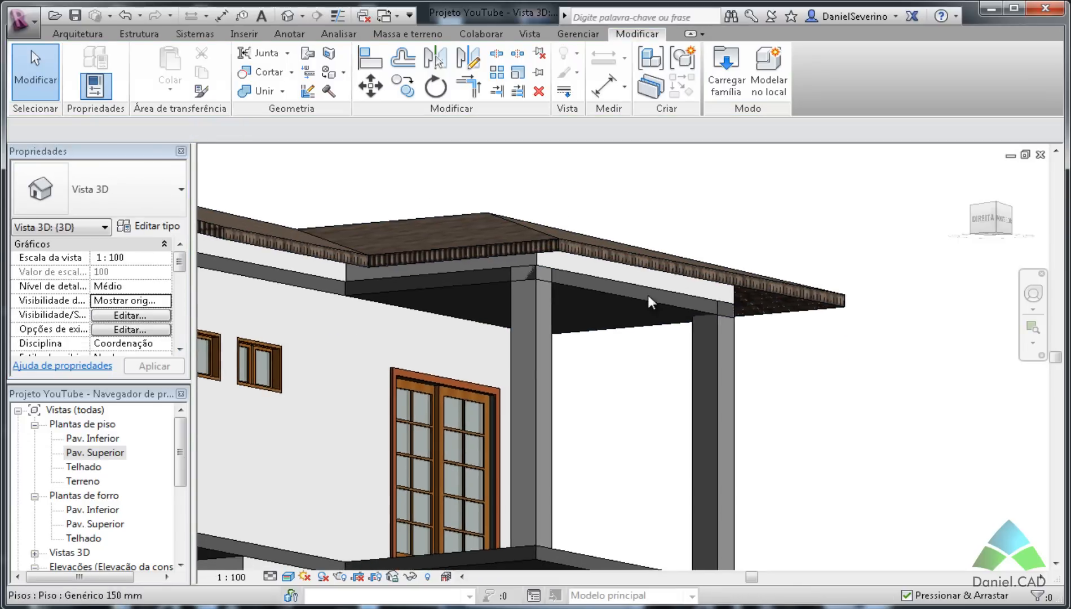
Step: Attach the top of the left balcony column to the Genérico 150 mm floor slab at the Telhado level
click(628, 293)
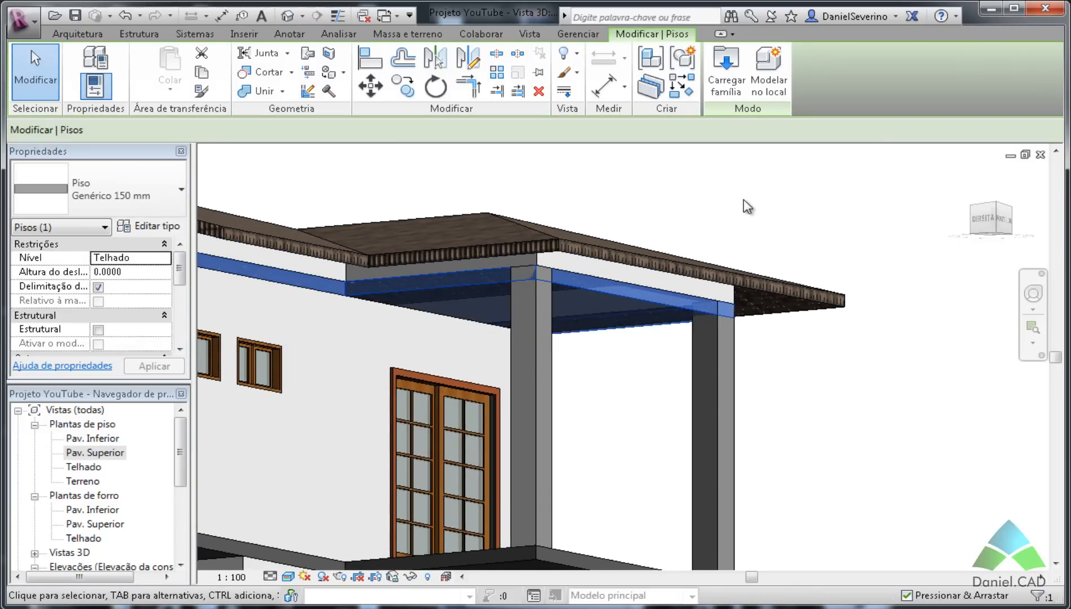
click(660, 168)
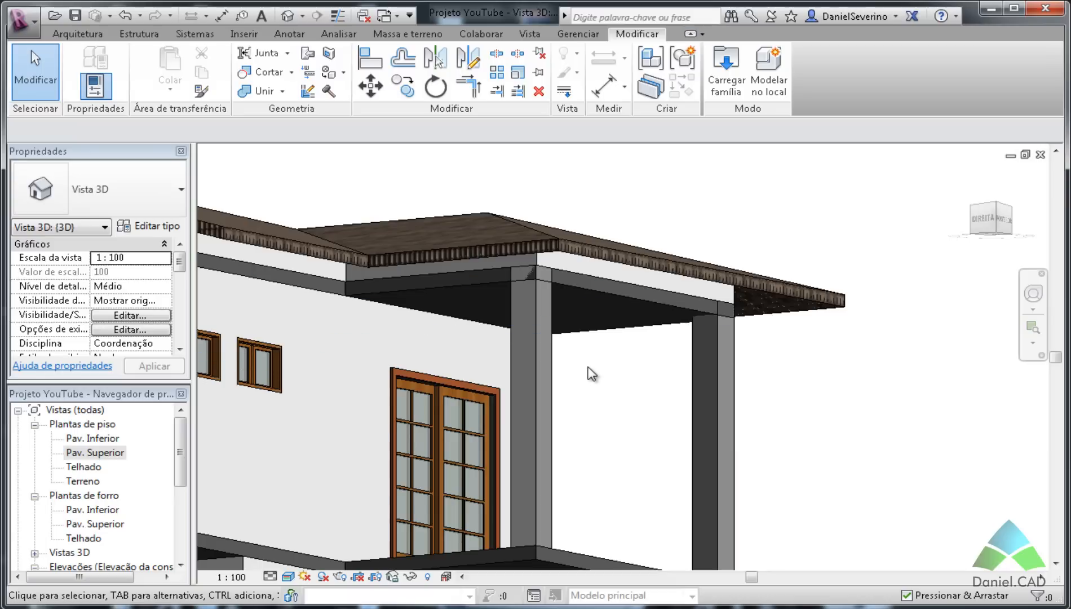
click(550, 420)
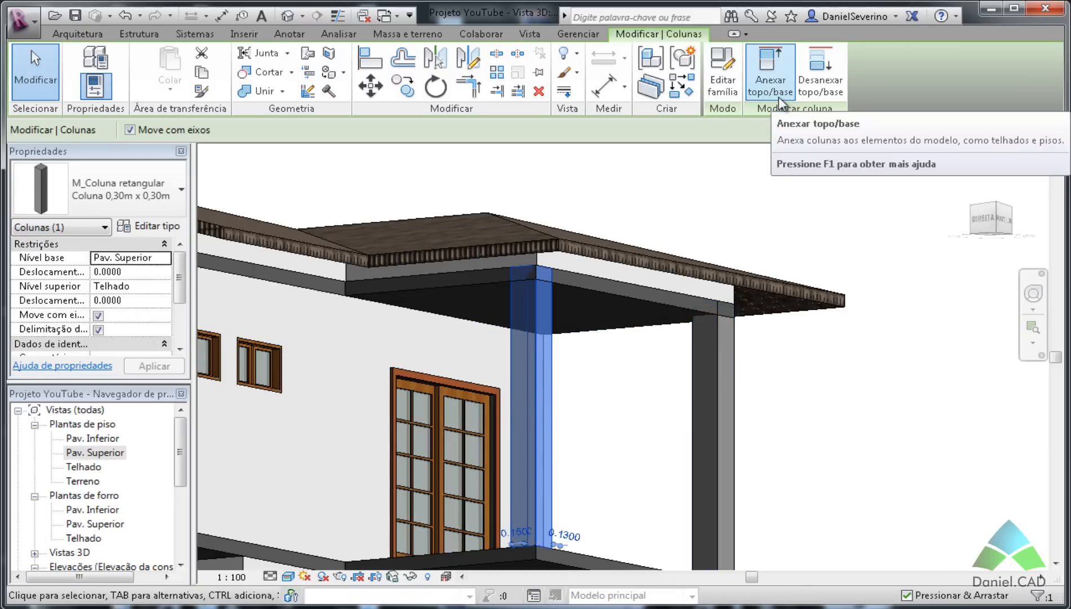
click(780, 101)
click(632, 297)
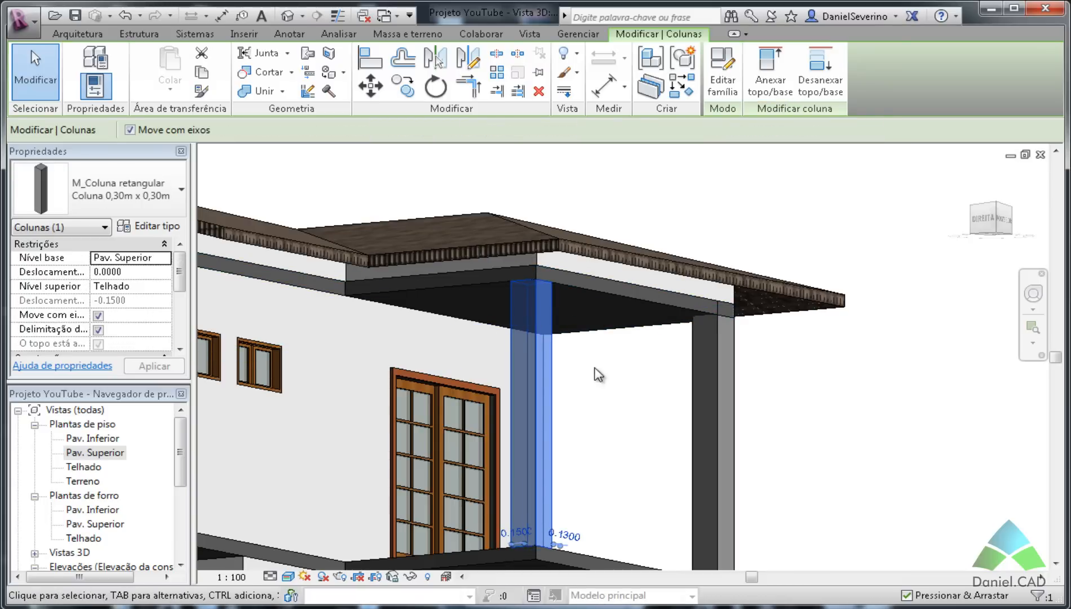
key(Escape)
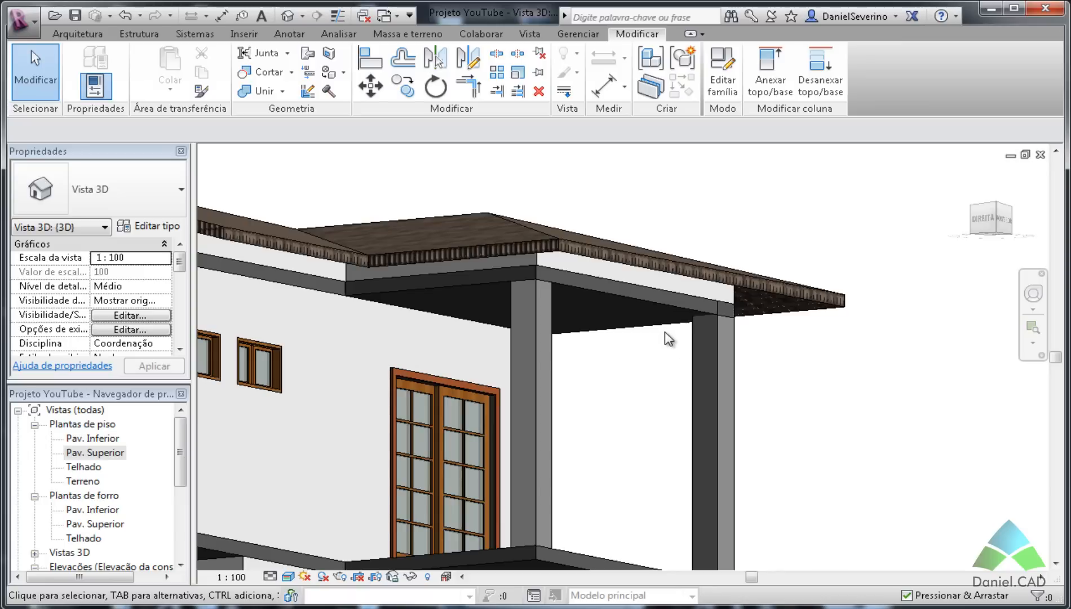
Step: Attach the top of the right balcony column to the same roof-level slab
click(695, 358)
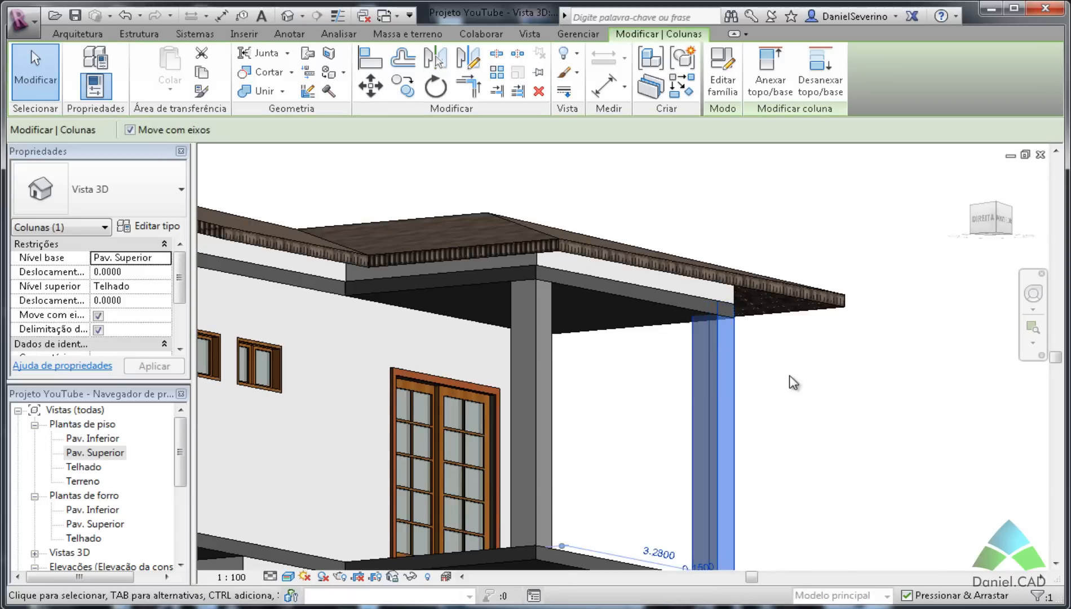
click(775, 99)
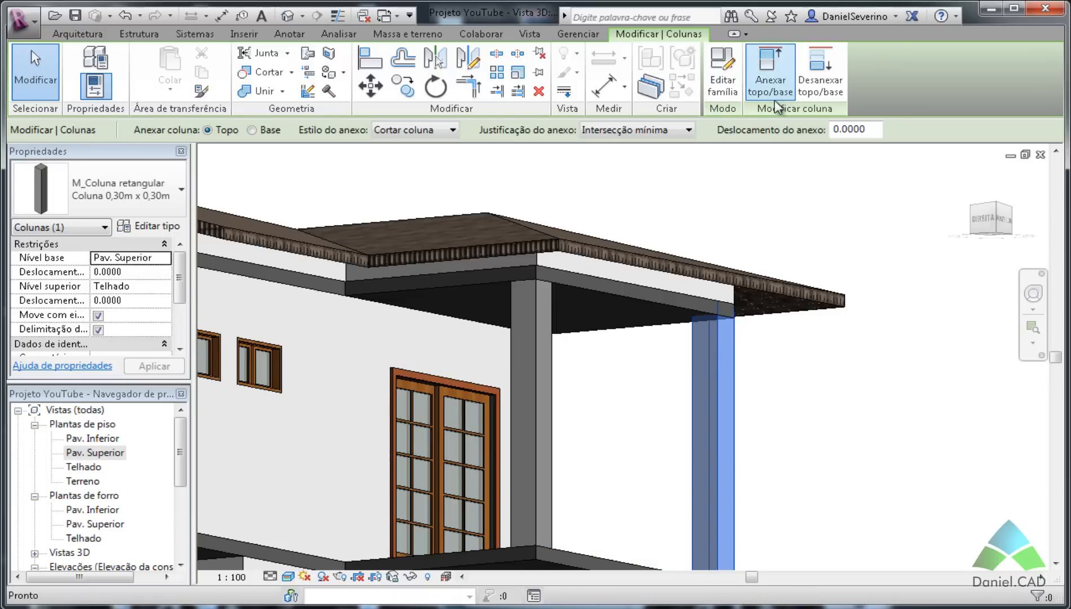
click(685, 313)
click(829, 426)
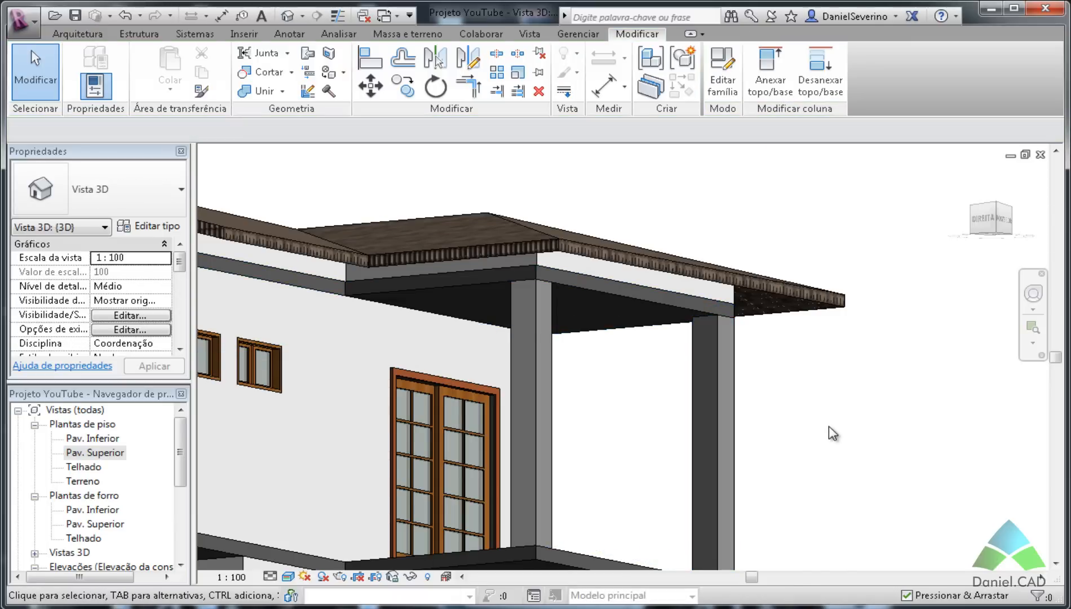
Step: Inspect both balcony columns and their attachment to the slab from several 3D angles
scroll(825, 425, down, 1)
middle_drag(843, 304, 841, 302)
scroll(817, 349, down, 2)
shift+middle_drag(817, 349, 737, 391)
scroll(709, 317, up, 1)
scroll(737, 390, up, 1)
click(676, 365)
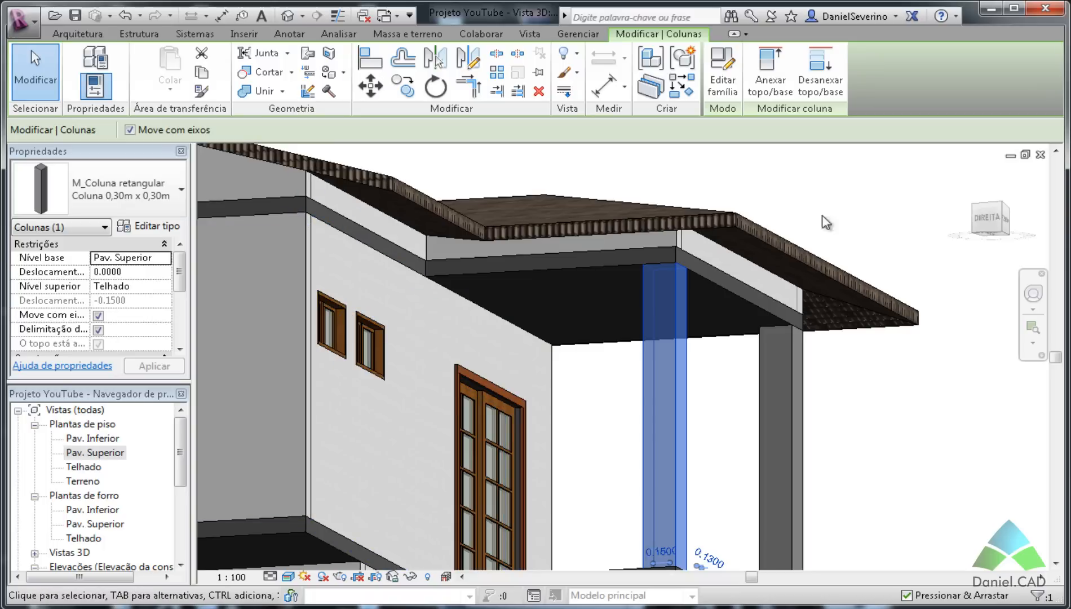
click(878, 205)
shift+middle_drag(879, 206, 957, 479)
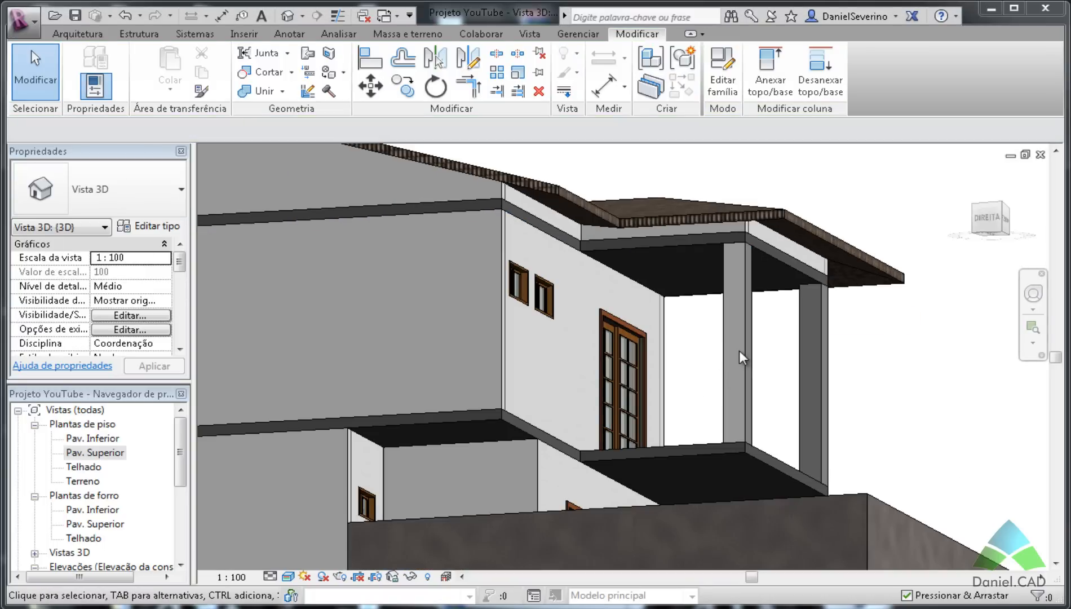
scroll(944, 368, down, 2)
shift+middle_drag(898, 375, 714, 358)
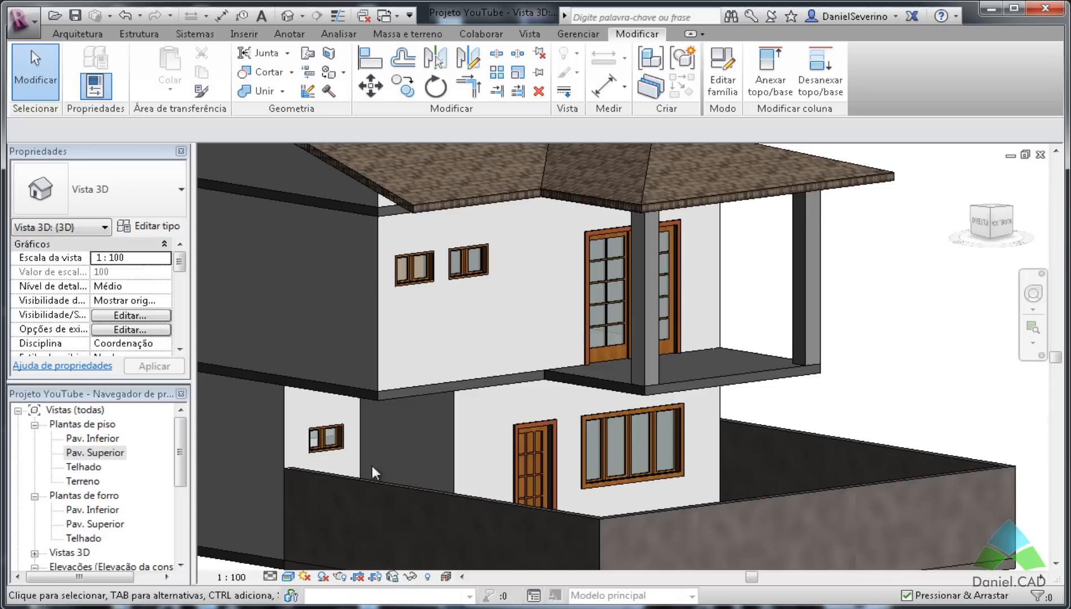
Step: Open the Pav. Superior floor plan and start a Guarda-corpo railing sketch
double_click(70, 455)
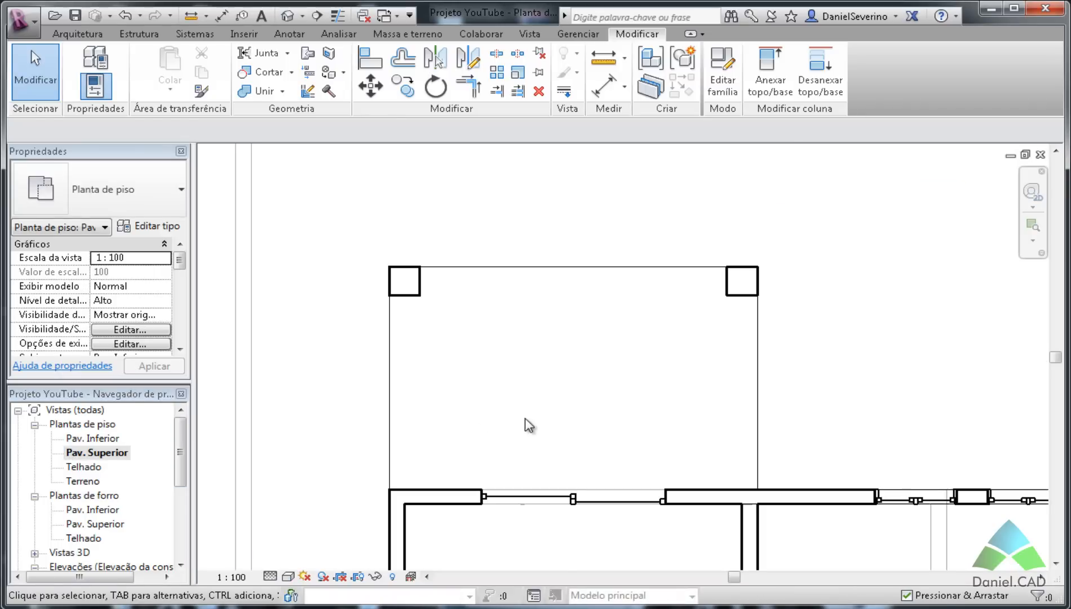
click(76, 35)
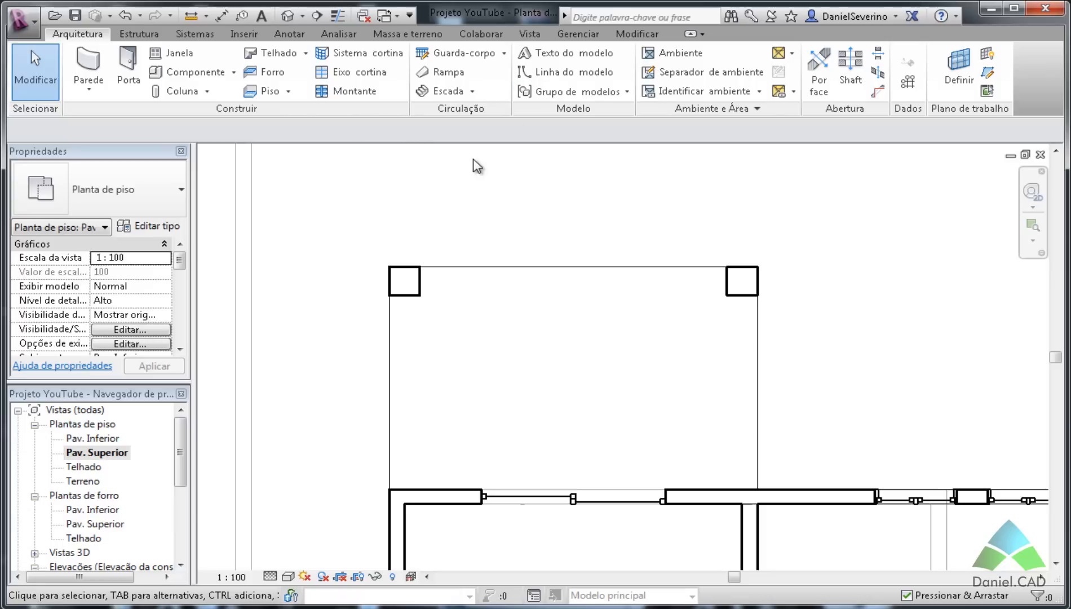
click(504, 53)
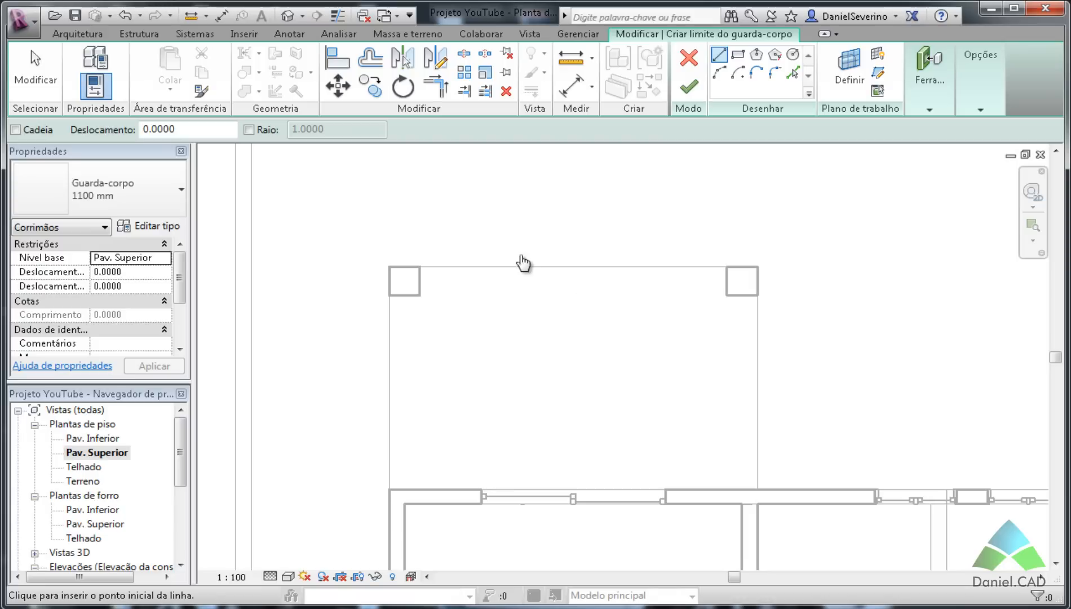
Step: Try sketching a 3 m railing line between the inner faces of the two balcony columns, and delete it
scroll(412, 271, up, 2)
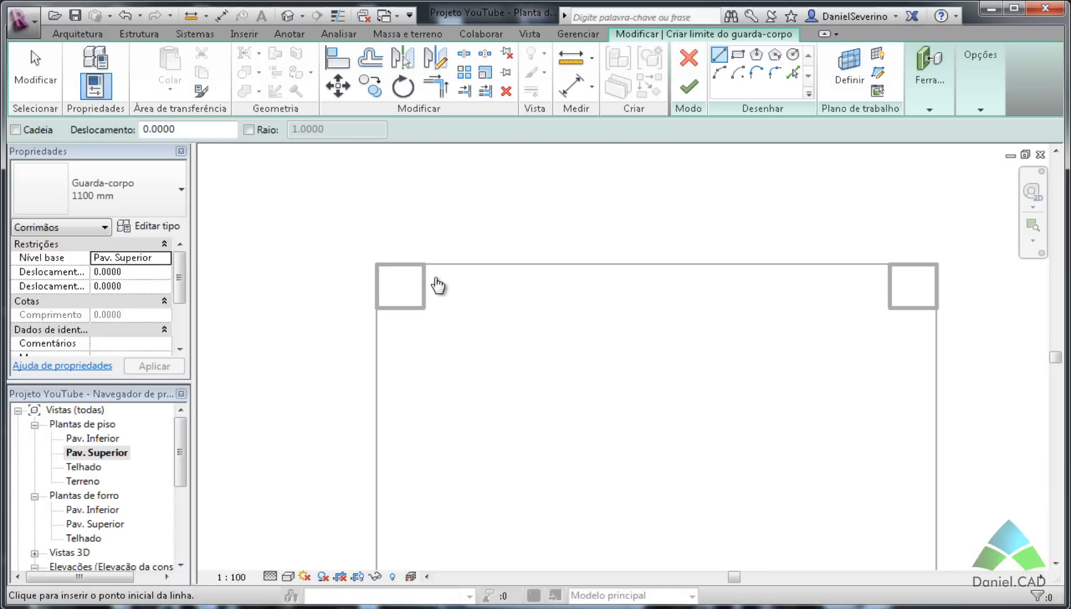
scroll(438, 283, up, 2)
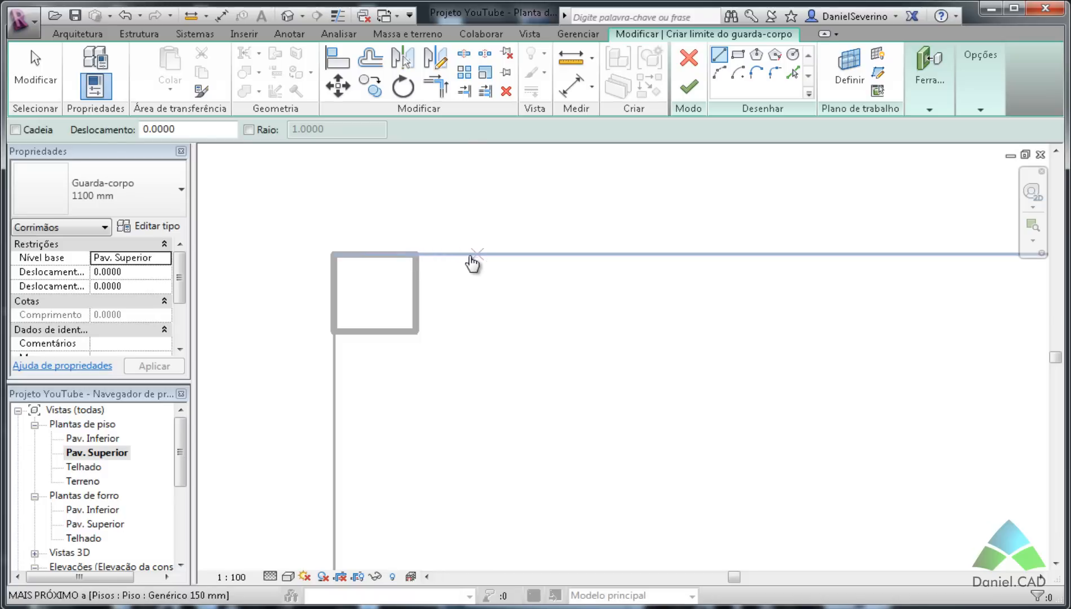
click(416, 255)
scroll(434, 290, down, 3)
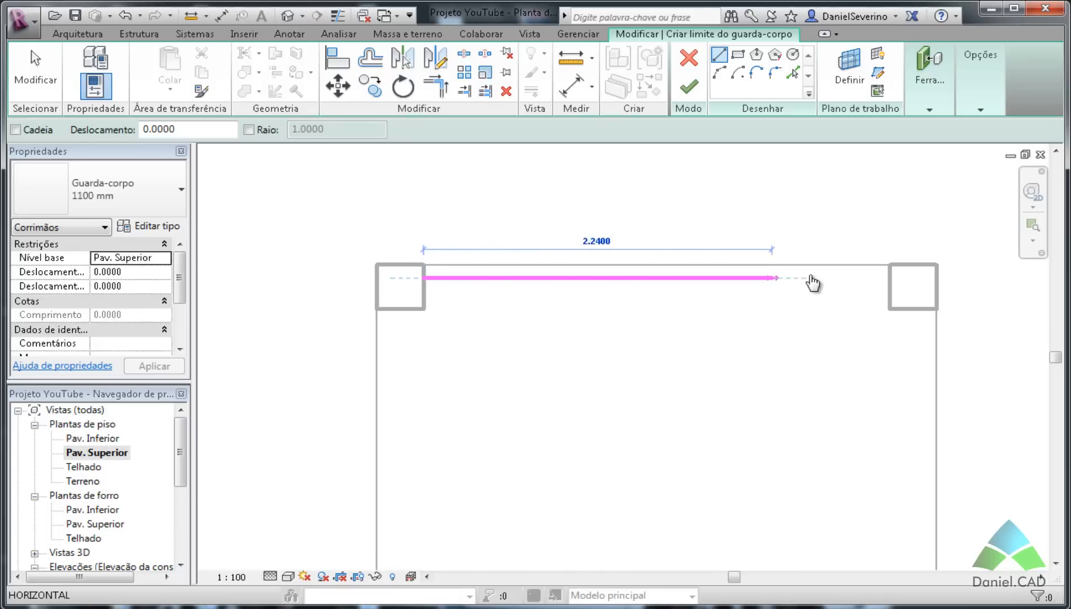
click(889, 278)
key(Escape)
key(Escape)
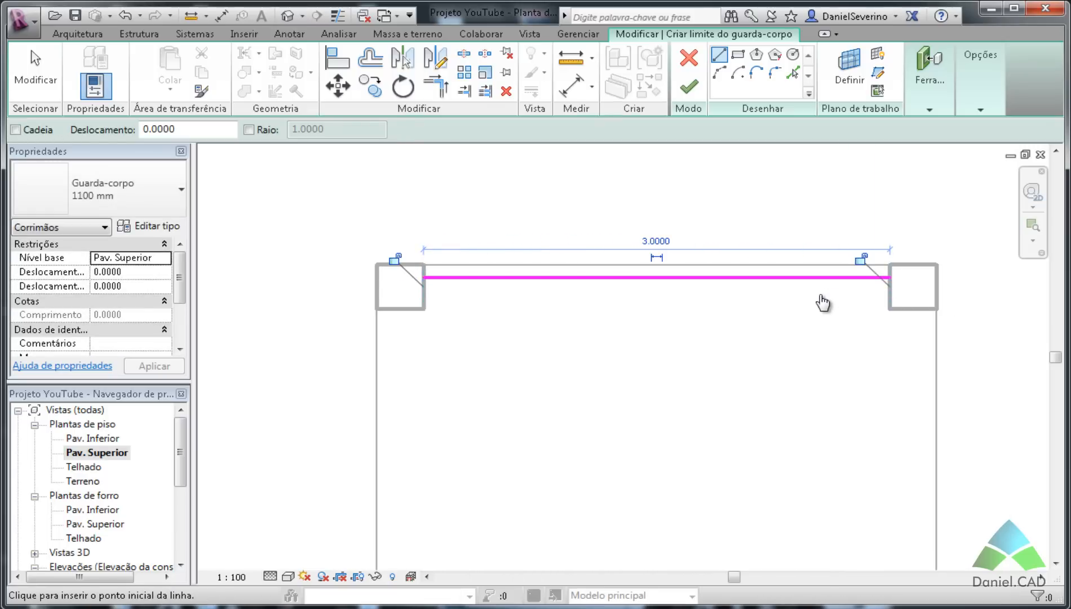
click(810, 277)
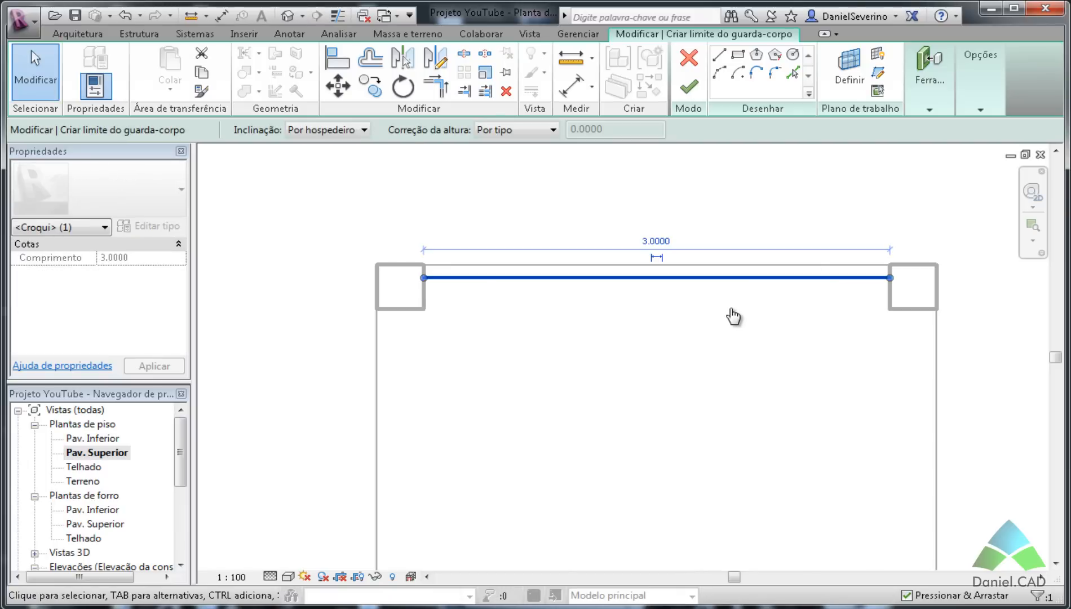
key(Delete)
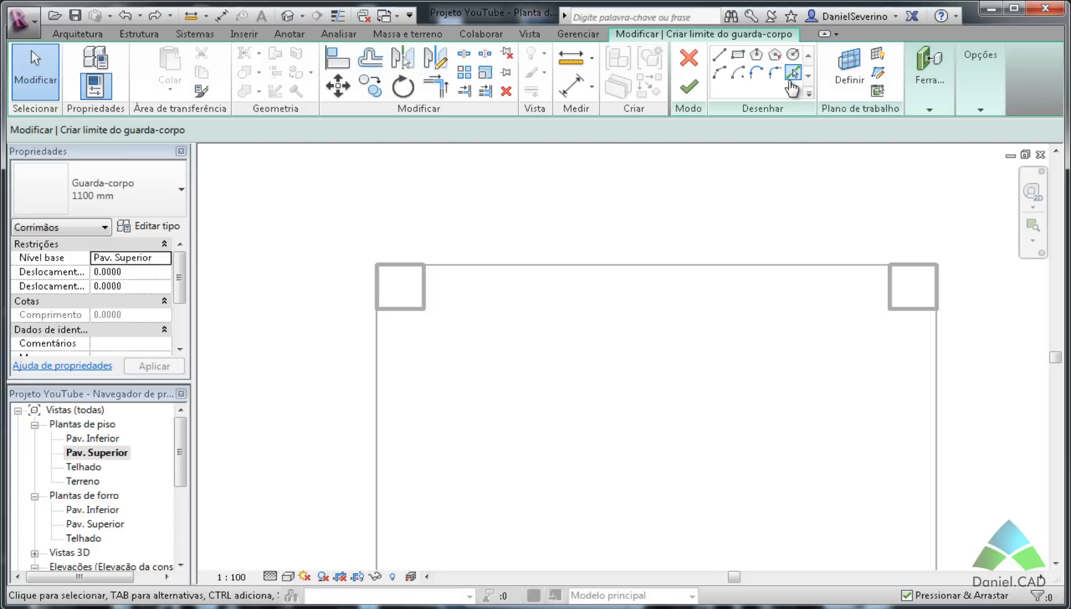
Step: Create the railing line from the balcony slab's front edge with the Pick Lines tool, offset 0.1 inward
click(792, 73)
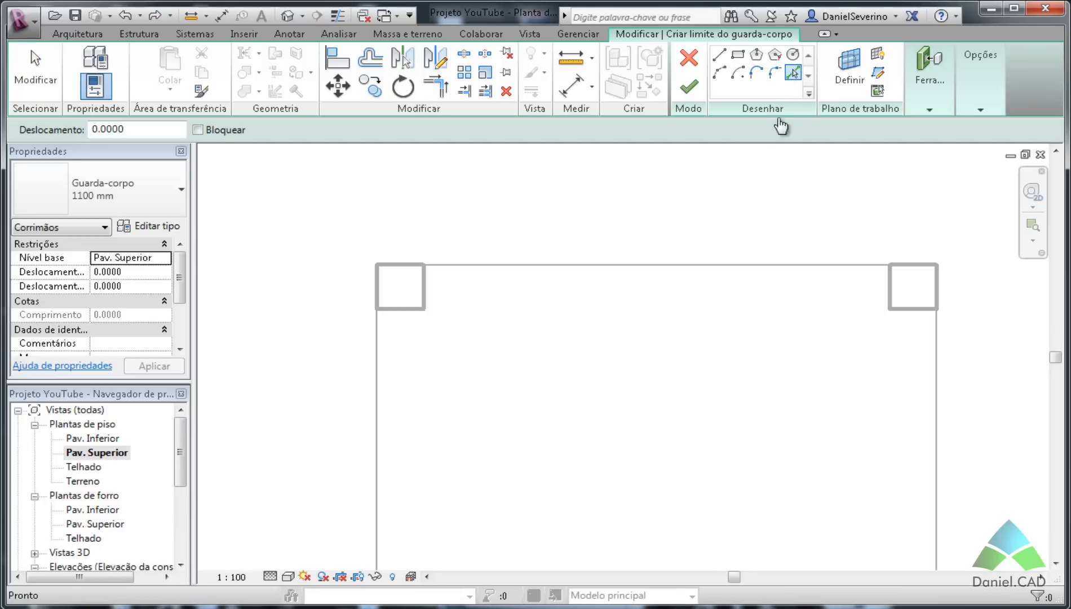
drag(101, 130, 169, 136)
text(1)
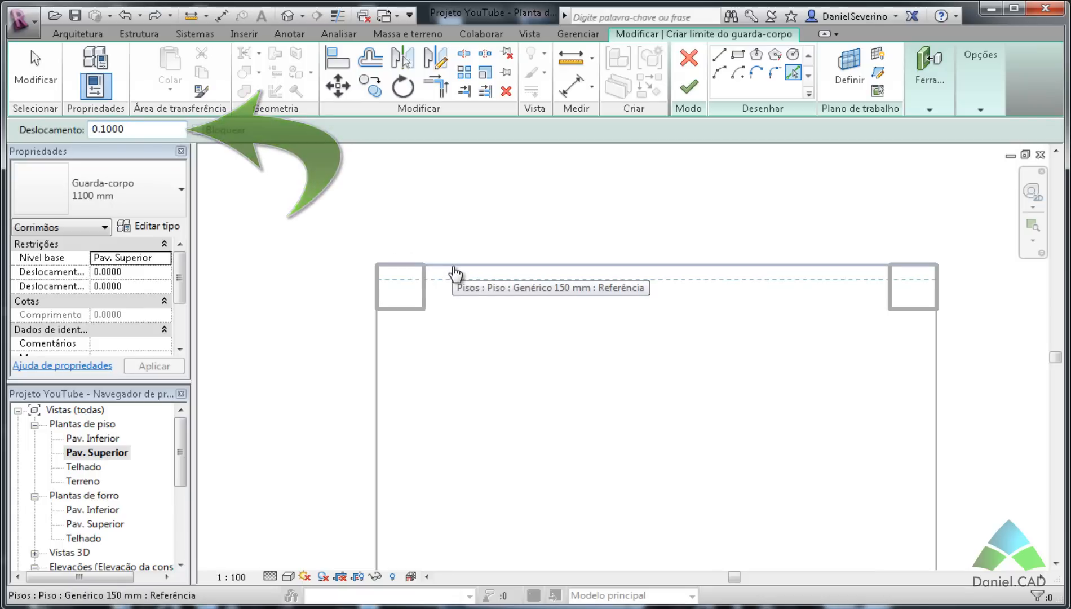
click(455, 274)
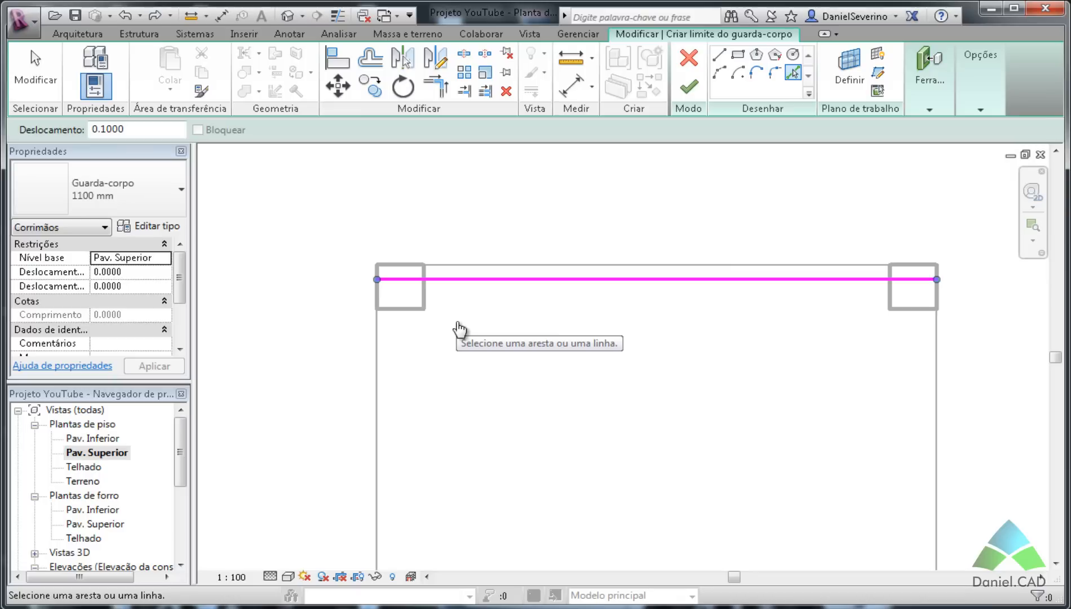
middle_drag(461, 337, 497, 309)
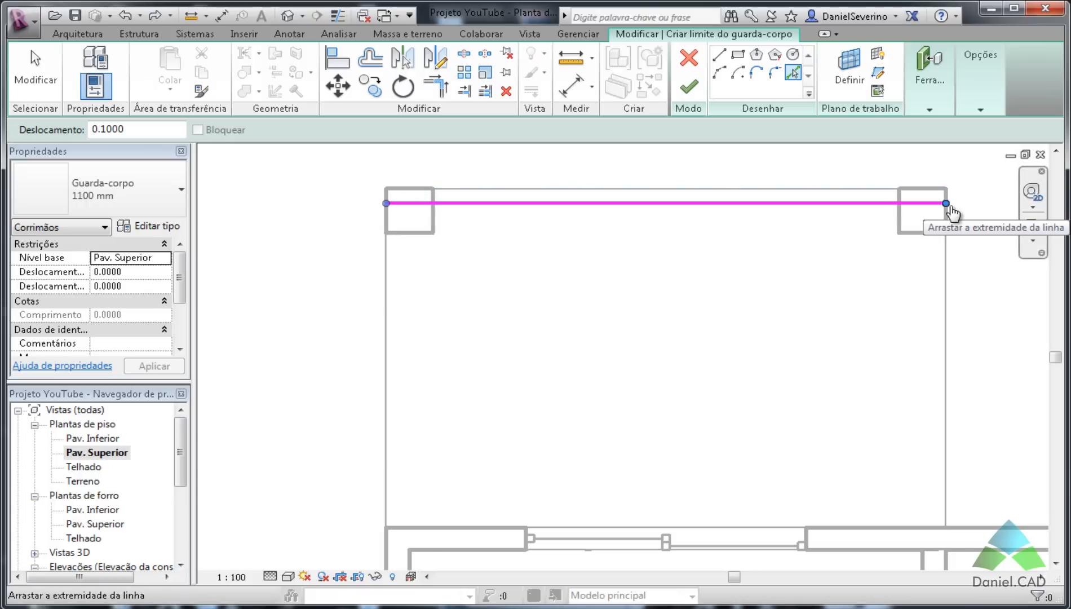
Step: Split the railing line at the inner faces of both balcony columns
click(464, 54)
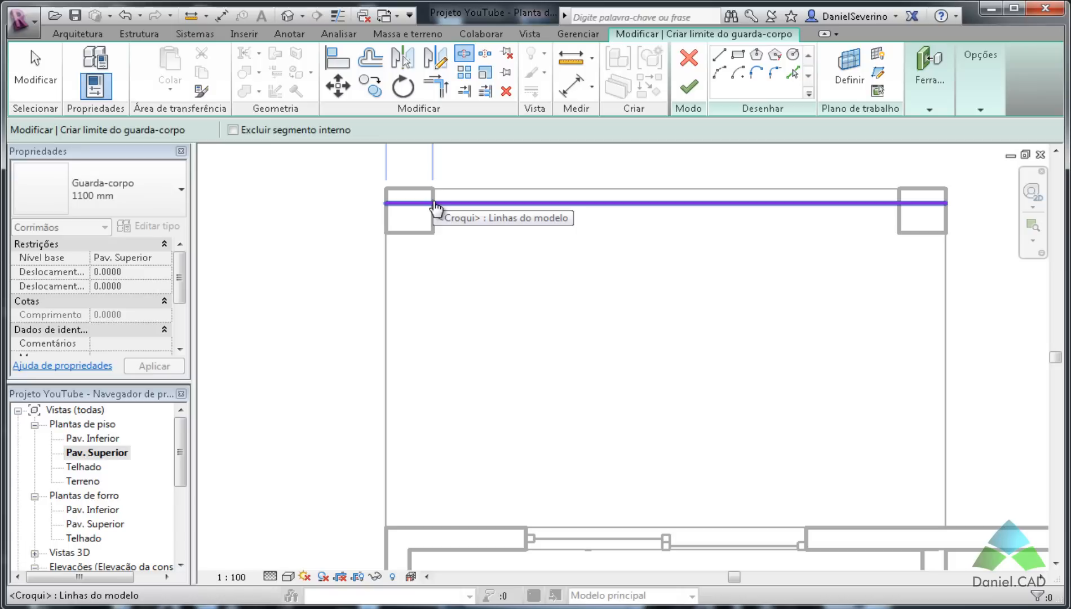
click(435, 204)
click(900, 203)
key(Escape)
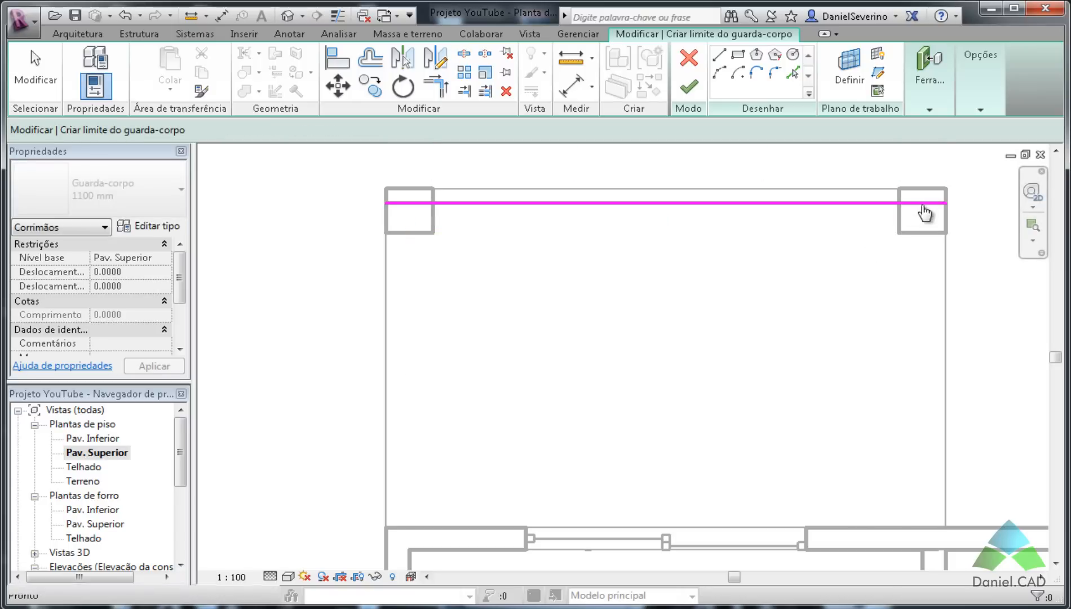
Step: Delete the two end segments of the railing line that lie inside the columns
click(922, 204)
key(Delete)
click(420, 204)
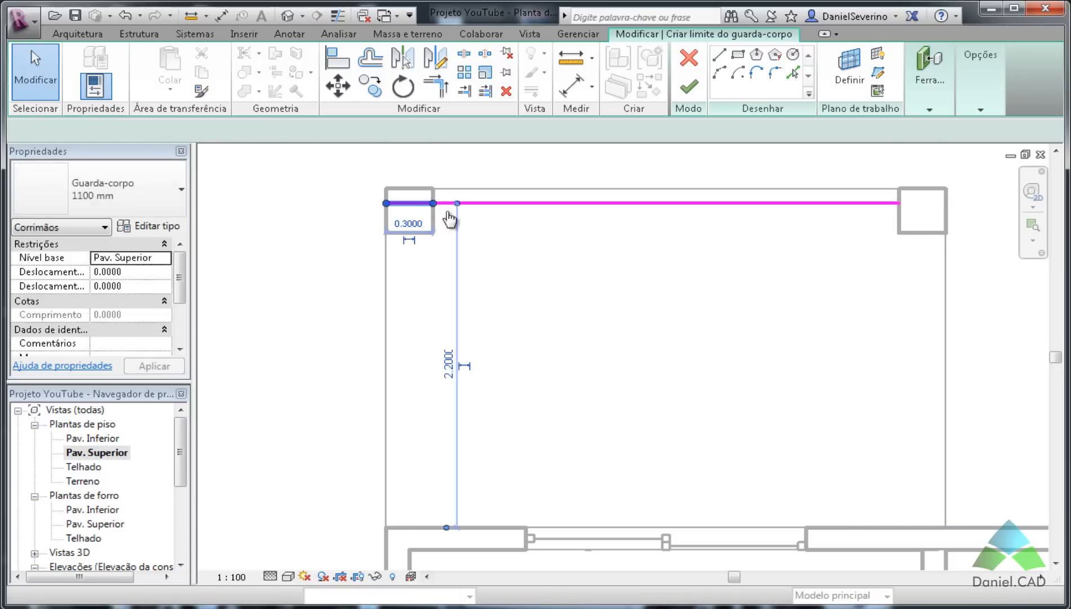
key(Delete)
Step: Choose the 1100 mm type for the railing and finish the railing sketch
scroll(588, 285, down, 2)
middle_drag(629, 291, 629, 344)
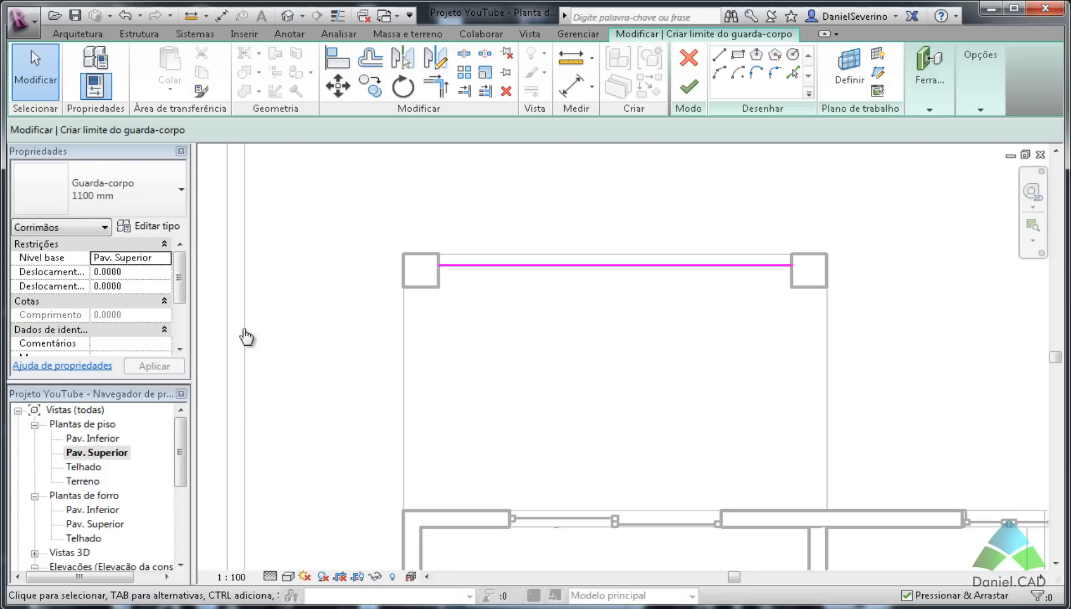
click(177, 204)
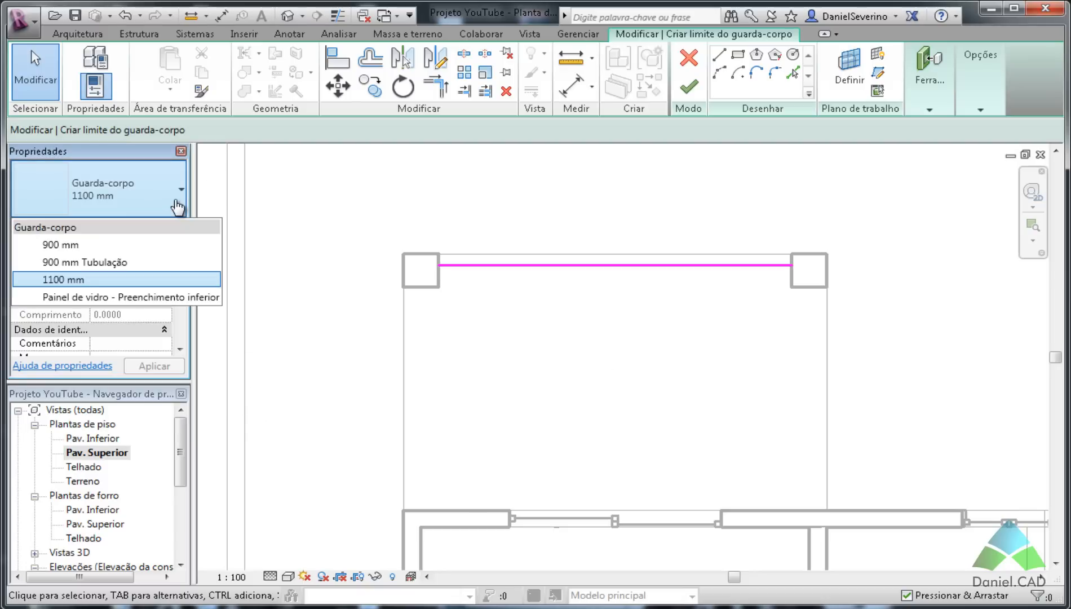
click(119, 280)
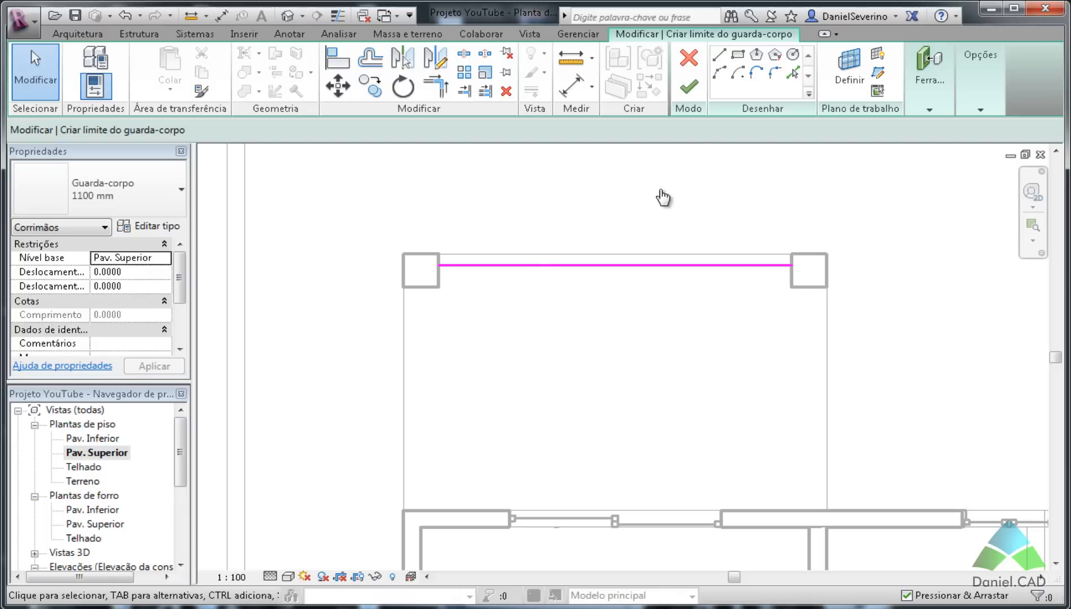
click(694, 97)
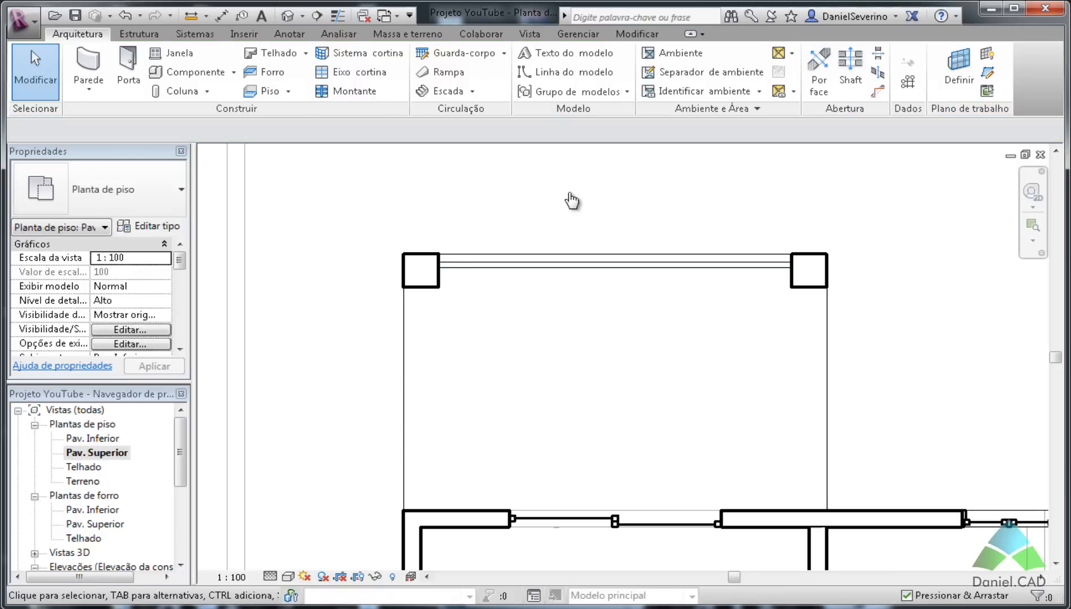
Step: Examine the railing between the balcony columns up close in the 3D view
click(288, 16)
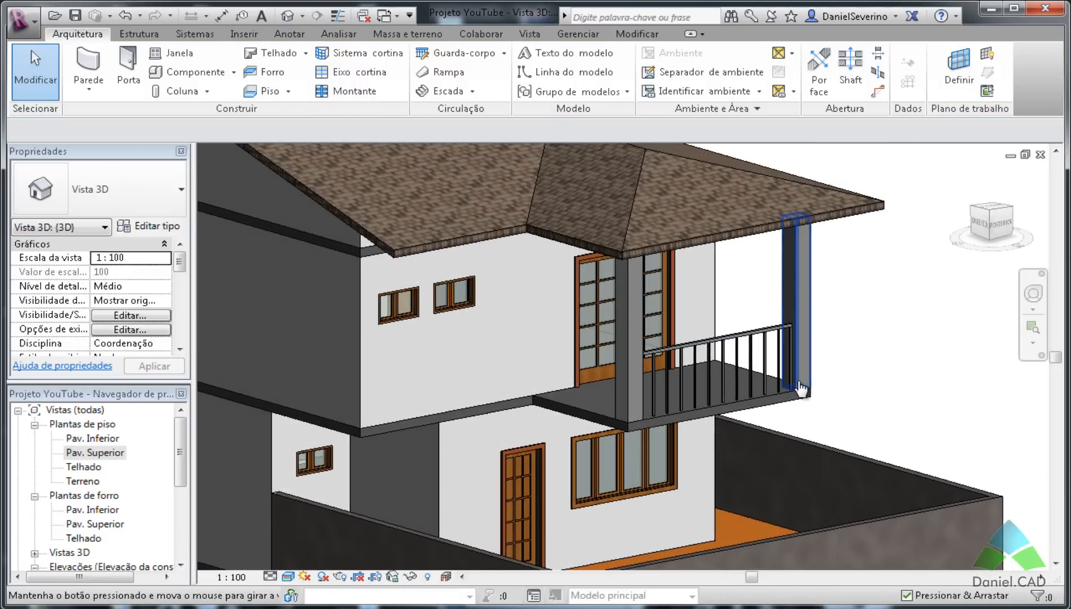
scroll(819, 382, up, 5)
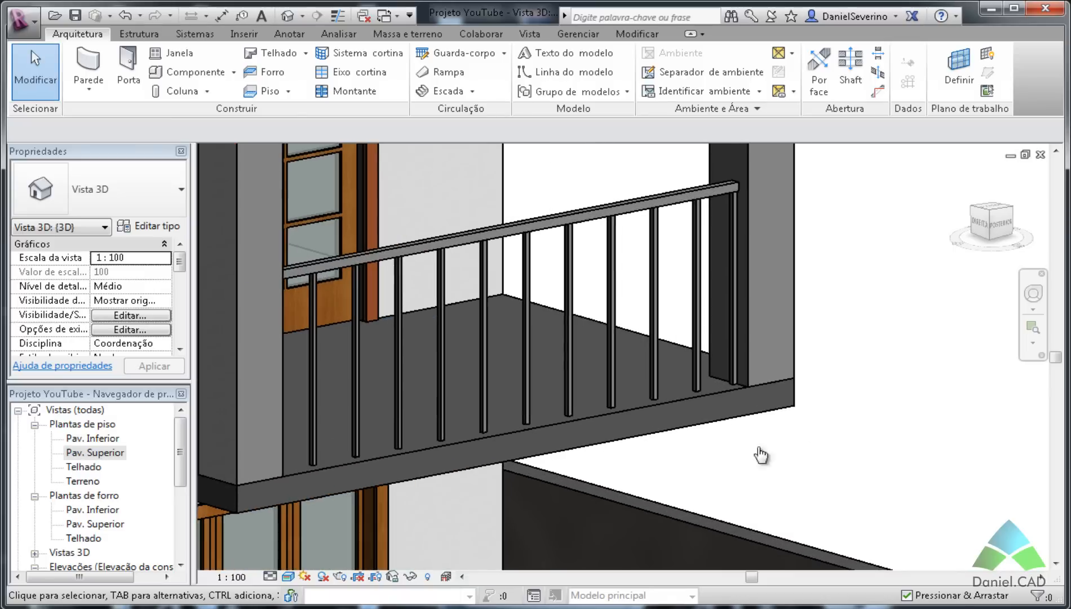
scroll(706, 449, up, 1)
middle_drag(705, 450, 834, 503)
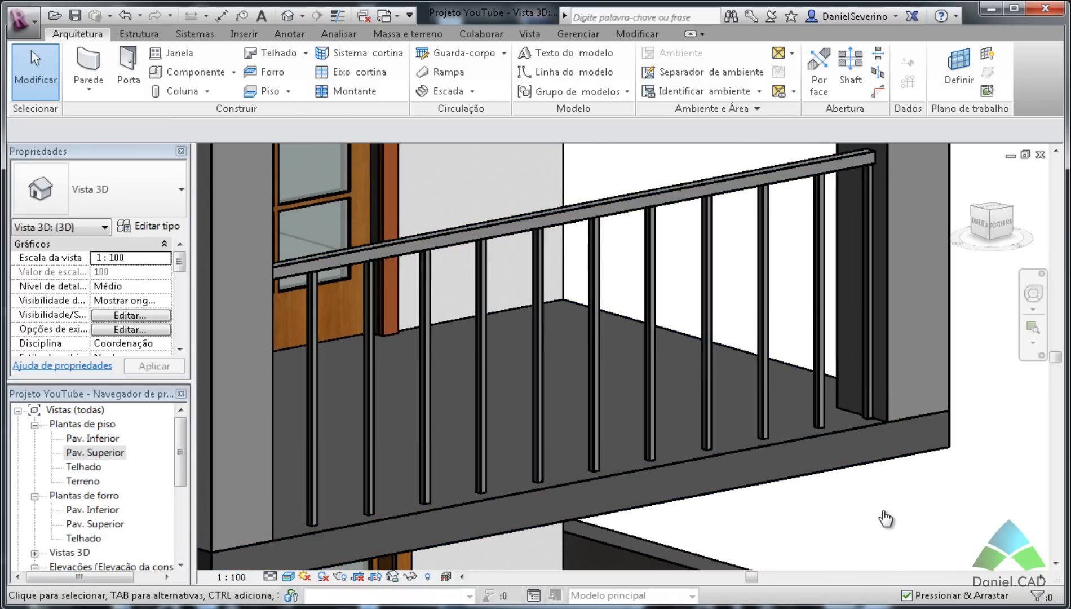
scroll(883, 498, down, 1)
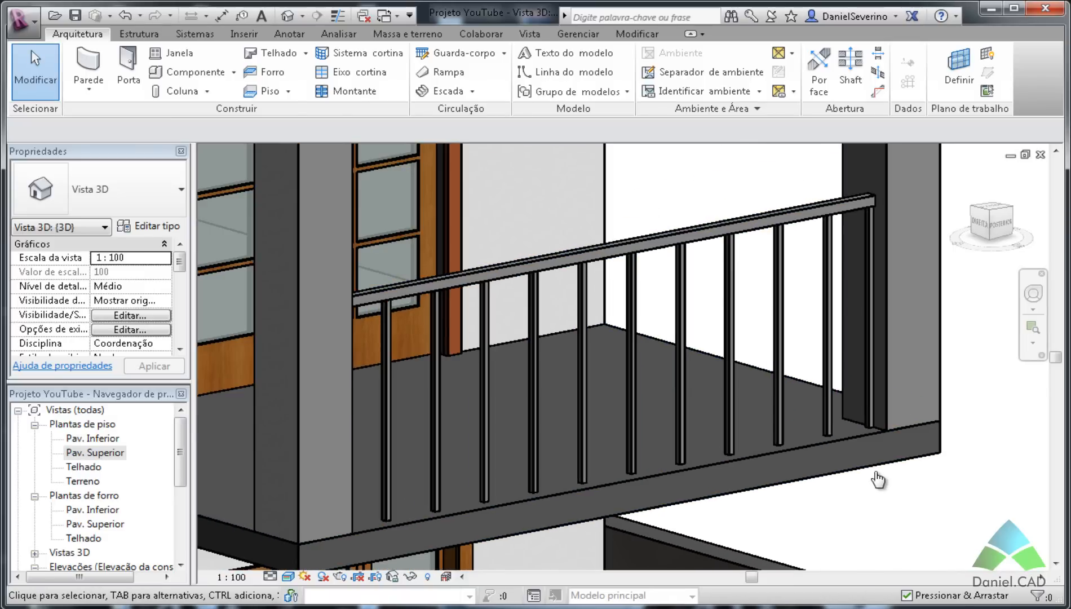
scroll(877, 479, down, 1)
middle_drag(874, 475, 904, 521)
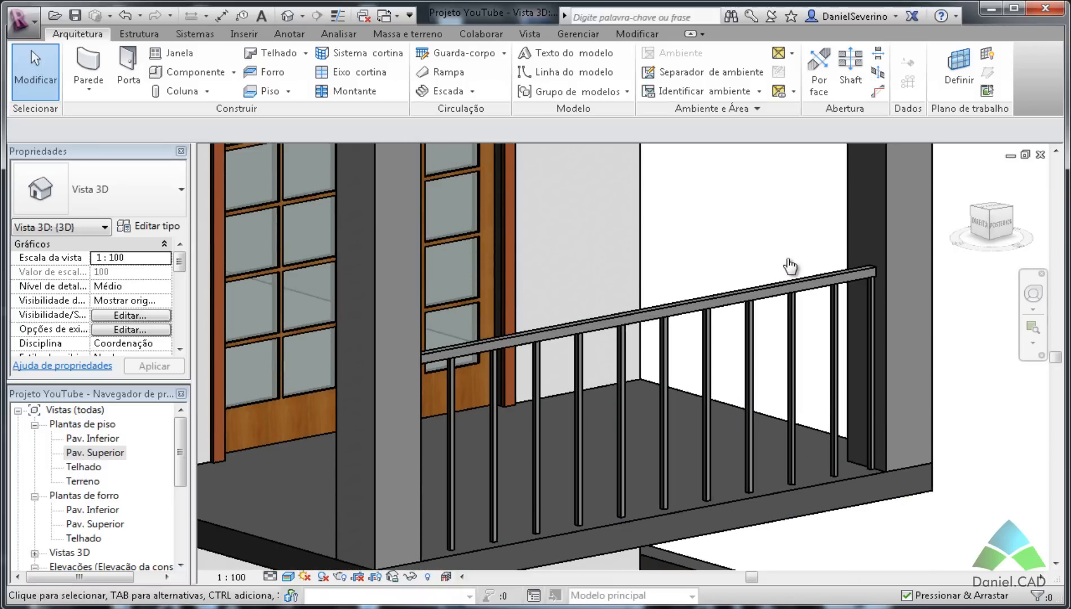
Step: Change the balcony railing's type to Guarda-corpo 900 mm
click(787, 296)
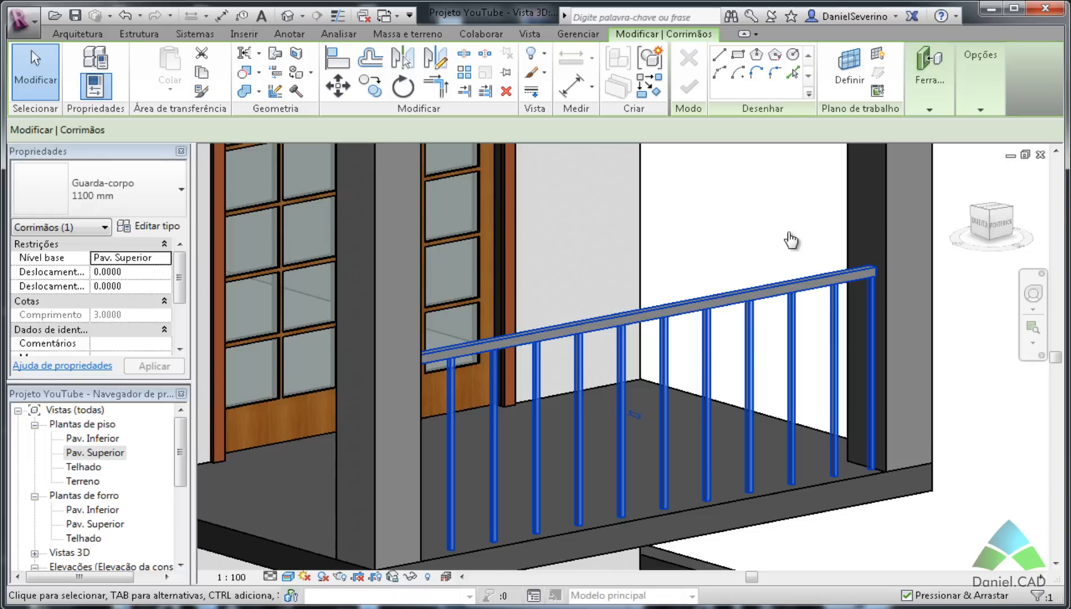
click(136, 195)
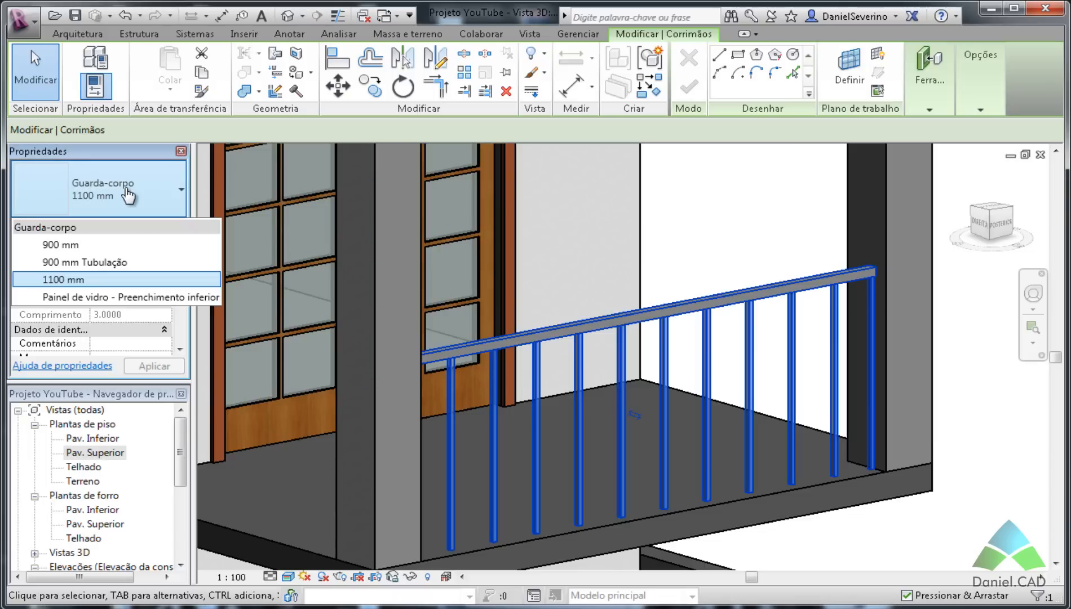
click(85, 245)
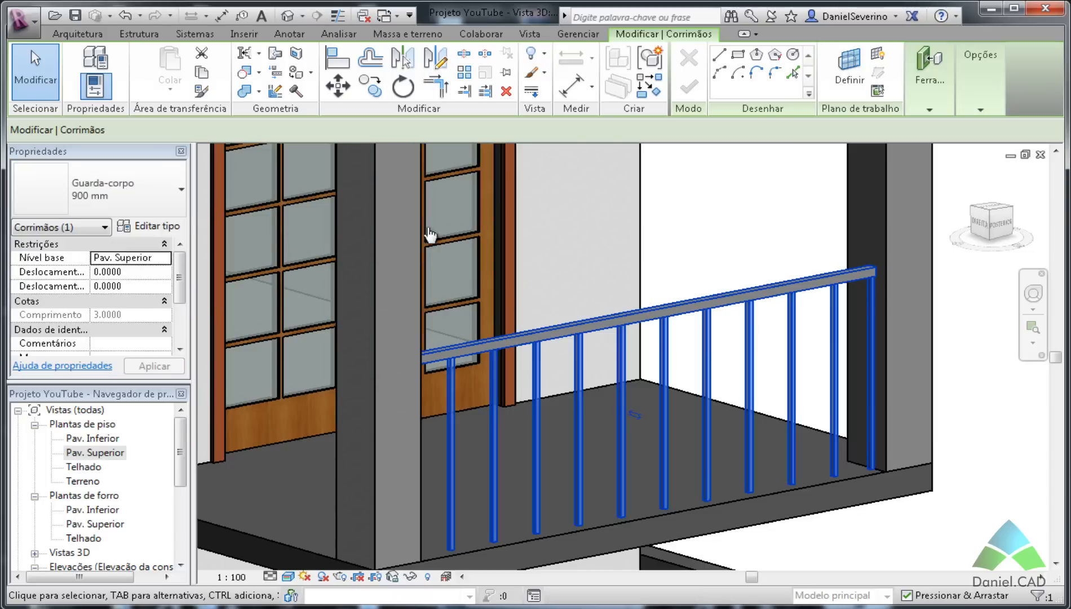
click(747, 217)
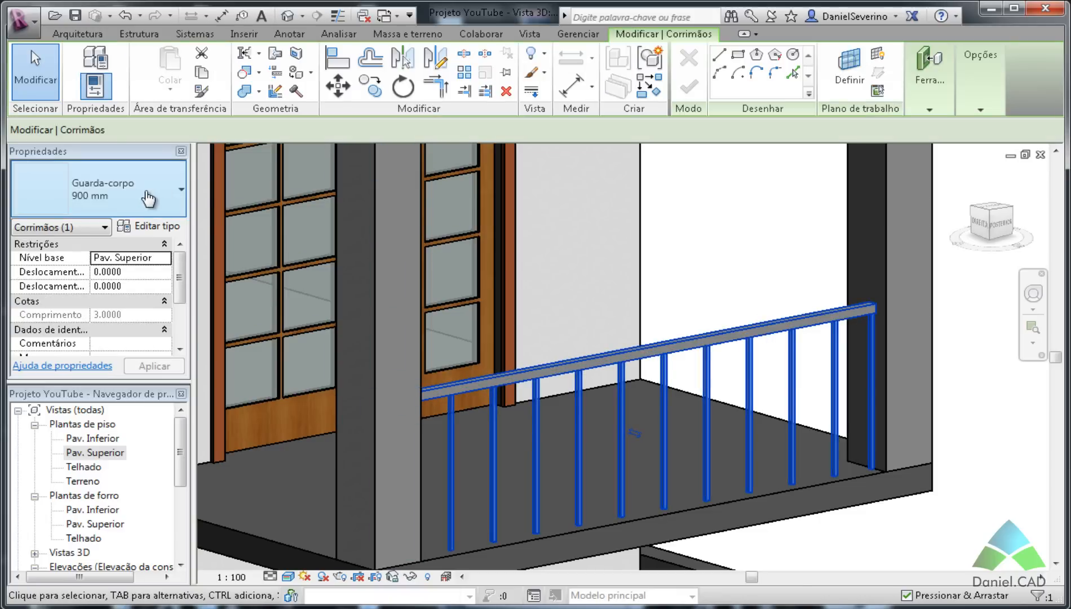
Step: Switch the selected balcony railing to the 900 mm Tubulação type
click(148, 197)
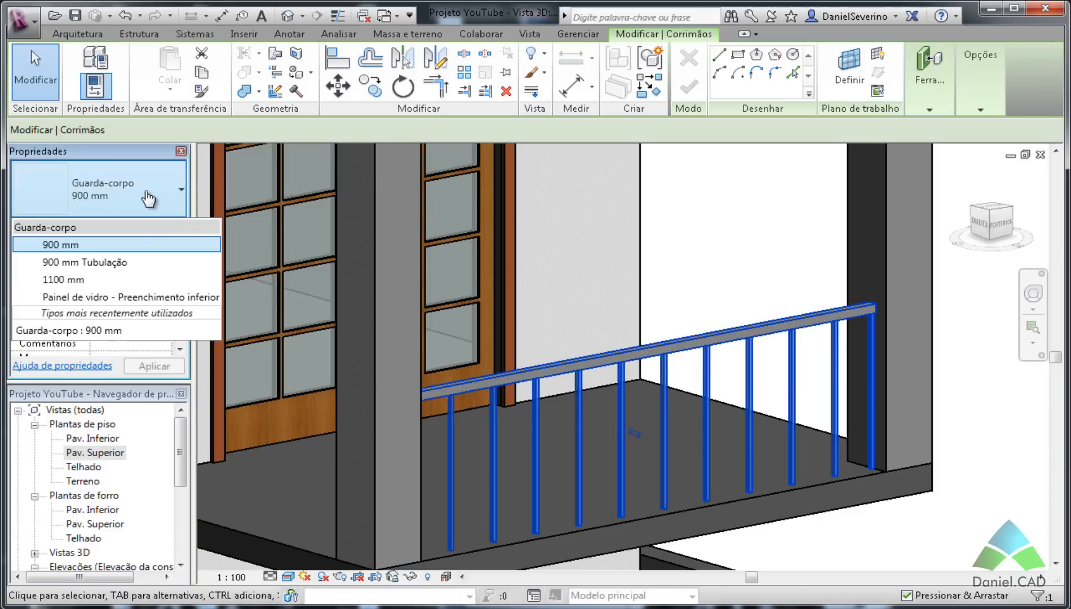
click(105, 265)
click(752, 252)
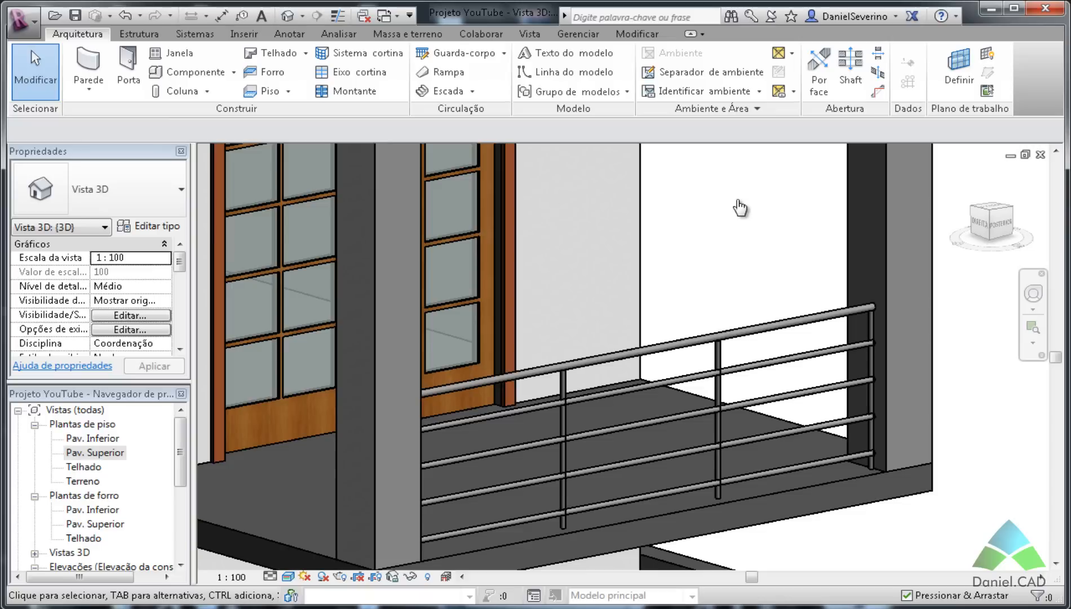
Step: Set the balcony railing's type back to 1100 mm and view the balcony in 3D
scroll(740, 208, down, 4)
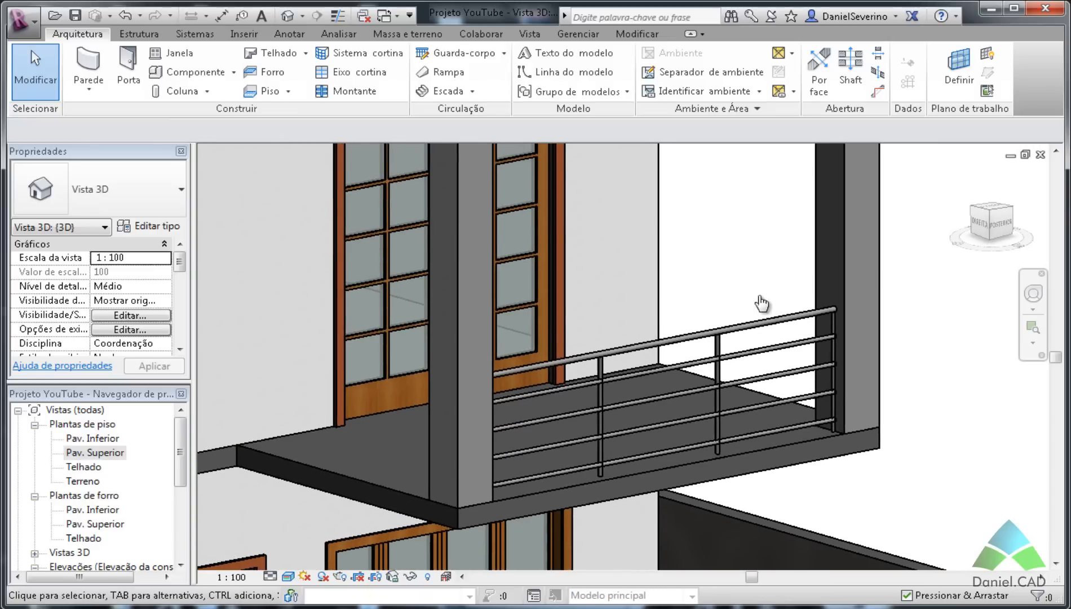
click(763, 326)
click(148, 186)
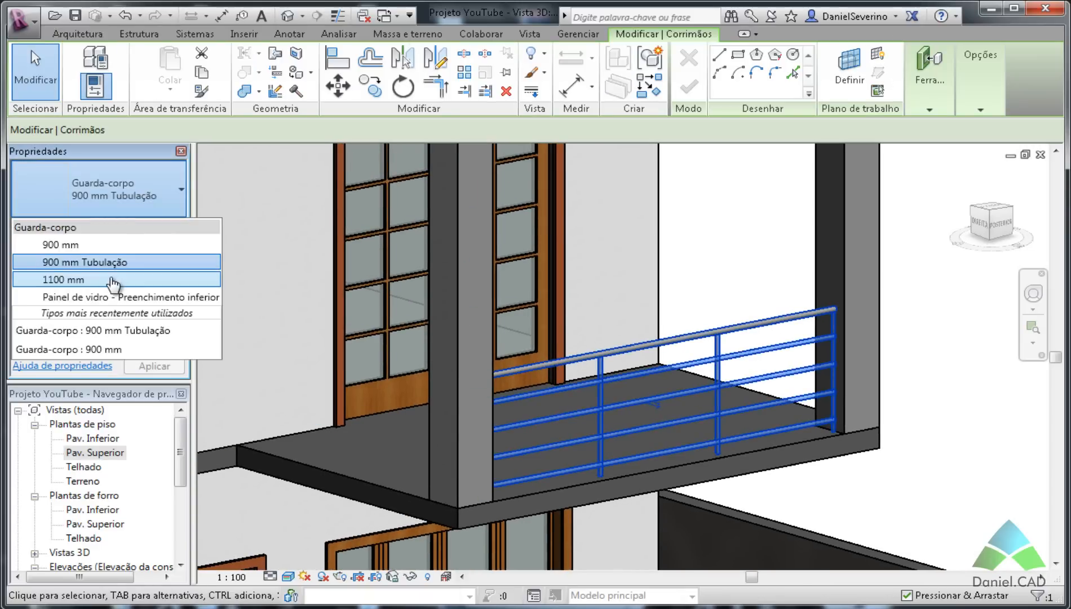
click(112, 276)
click(713, 229)
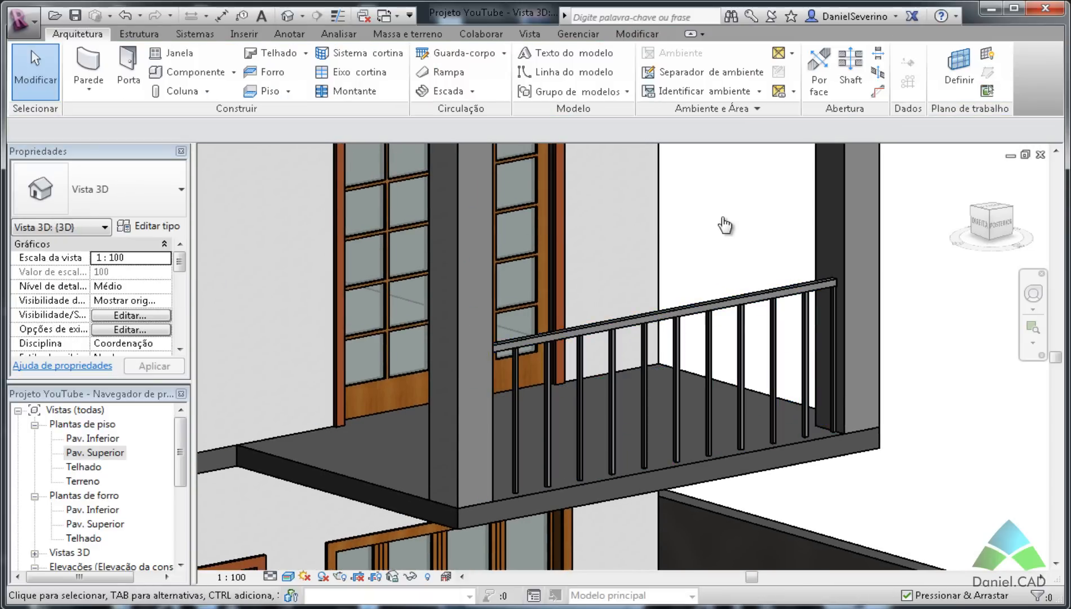
scroll(731, 221, up, 2)
scroll(731, 221, down, 3)
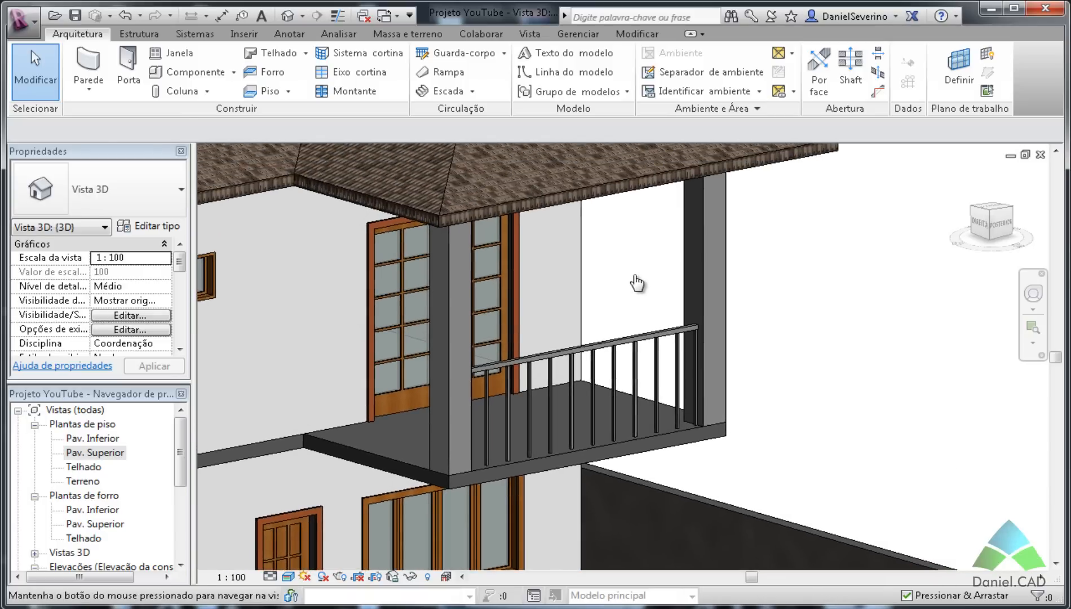
Step: Open the Railings sample file from the library folder
scroll(637, 283, down, 1)
scroll(637, 284, up, 1)
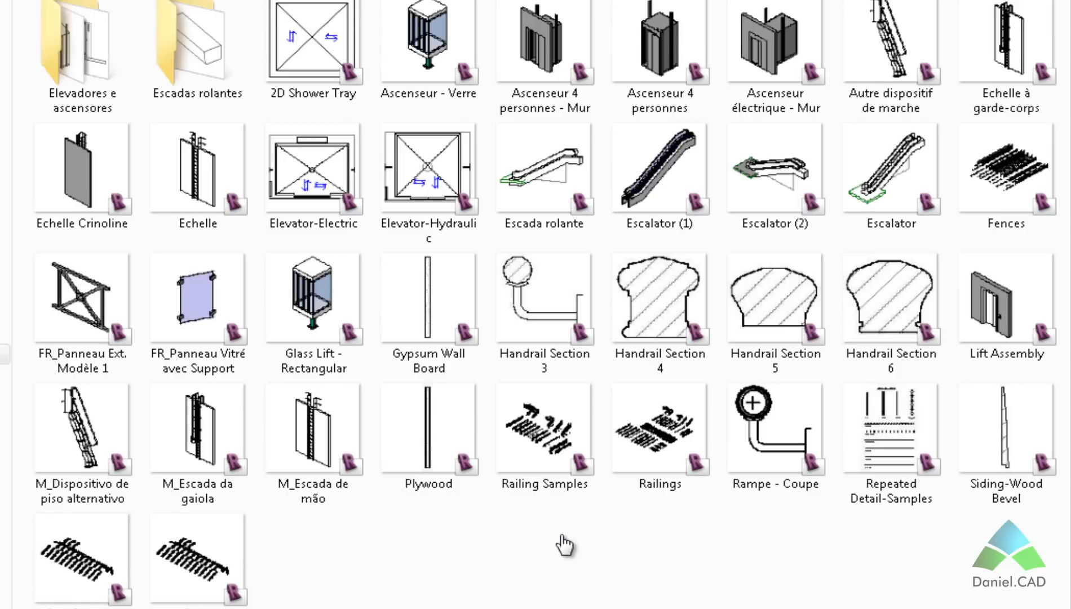
click(637, 458)
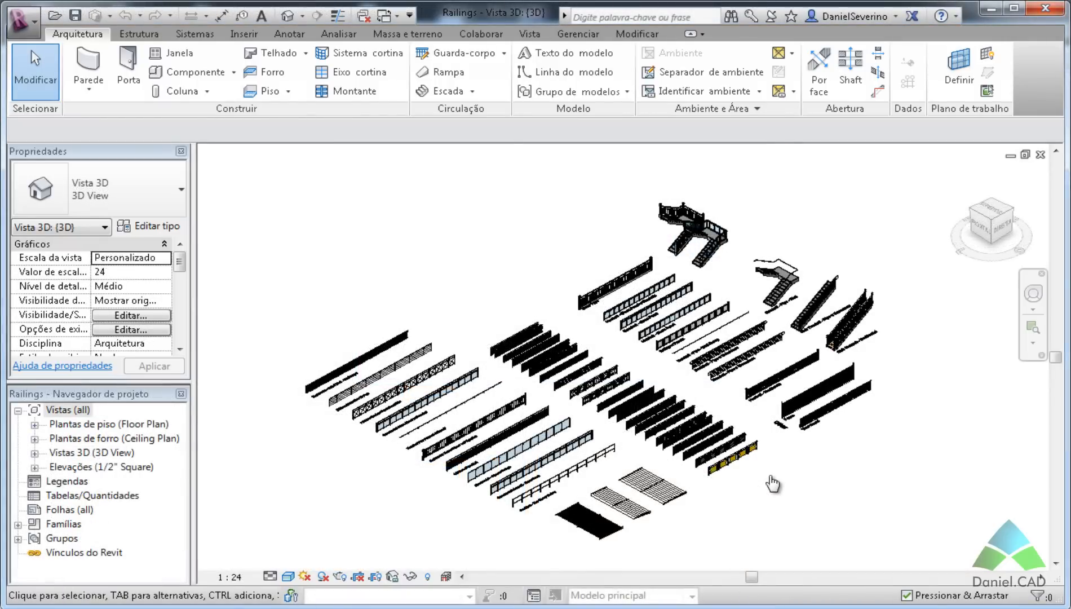
Step: Examine the 900mm Steel Wire W Pipe, 1100mm Modern Steel CrossWire and Commercial Glass Panel w Guardrail railing samples up close
scroll(493, 510, up, 5)
middle_drag(500, 492, 649, 536)
middle_drag(374, 381, 660, 499)
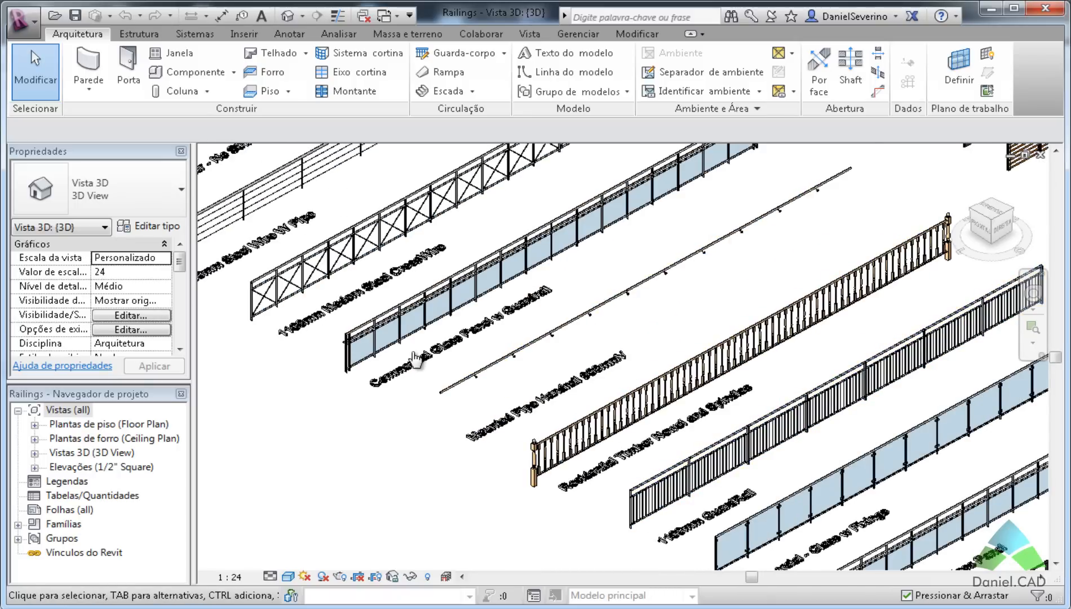
middle_drag(415, 357, 571, 375)
middle_drag(279, 296, 437, 401)
scroll(437, 400, up, 4)
scroll(571, 317, up, 2)
middle_drag(570, 317, 500, 255)
middle_drag(699, 444, 604, 385)
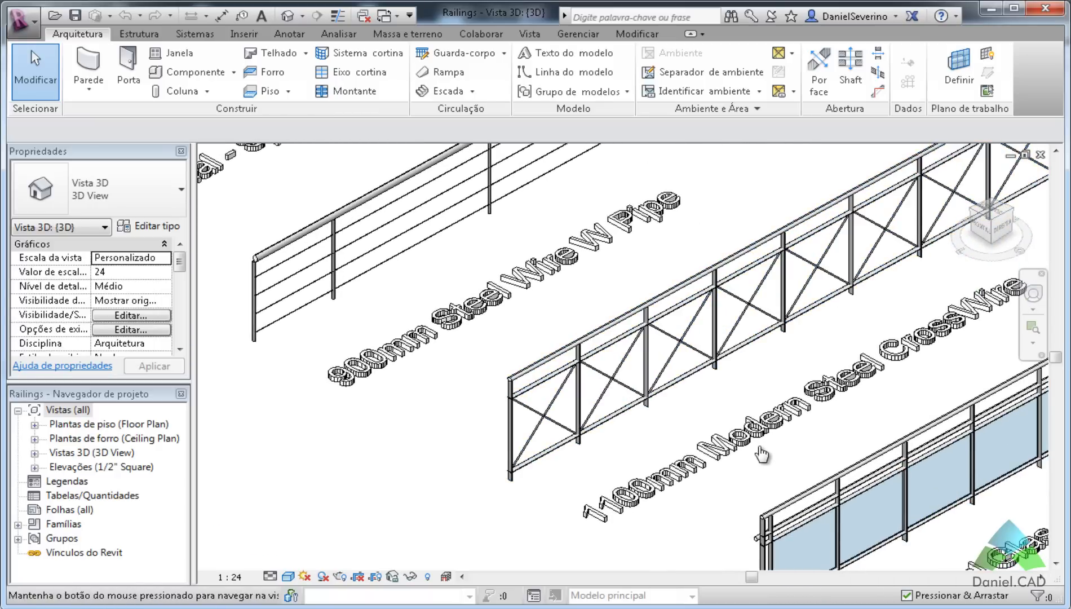
middle_drag(764, 455, 621, 365)
middle_drag(784, 475, 659, 440)
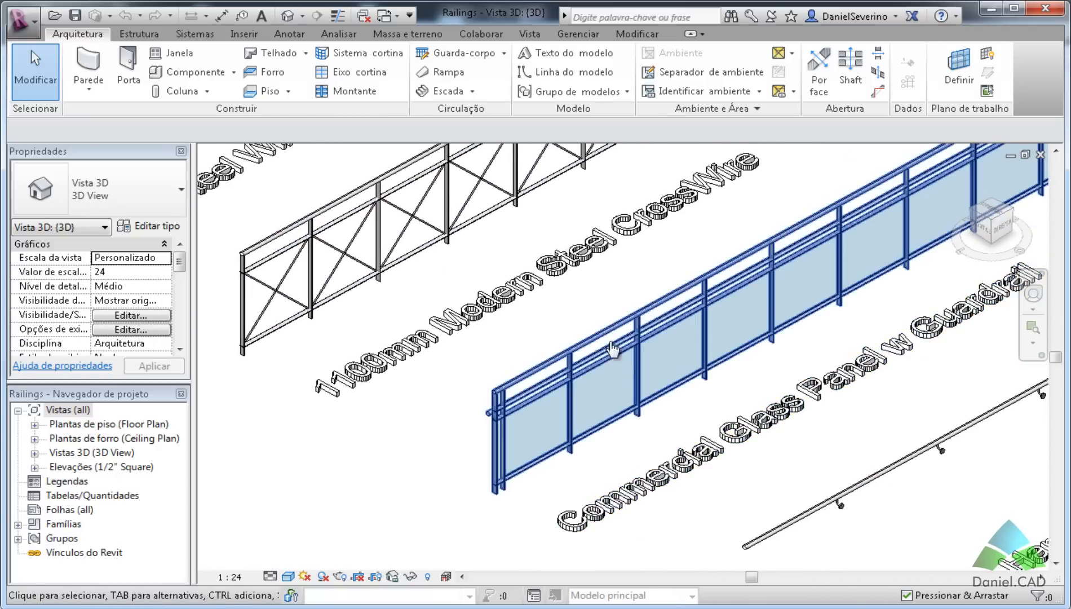
middle_drag(385, 250, 352, 301)
middle_drag(812, 487, 796, 480)
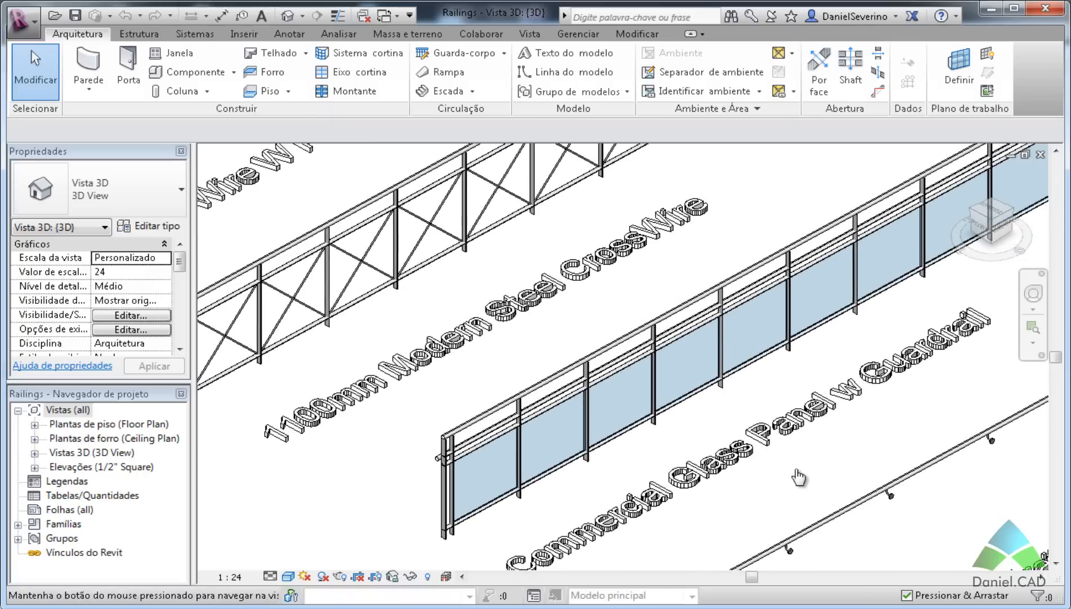
middle_drag(846, 538, 681, 432)
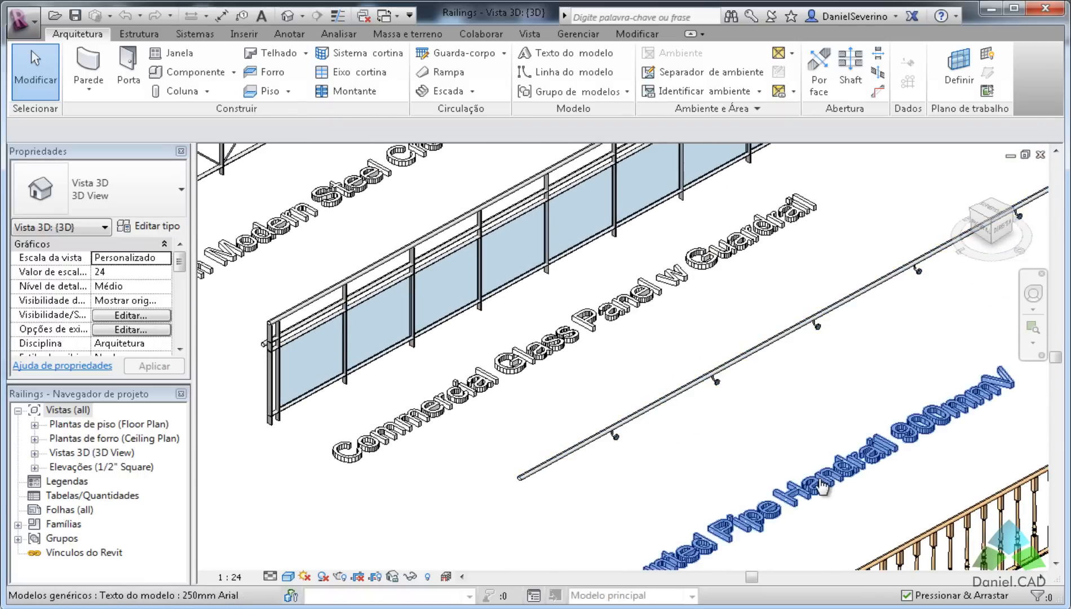
scroll(558, 446, down, 2)
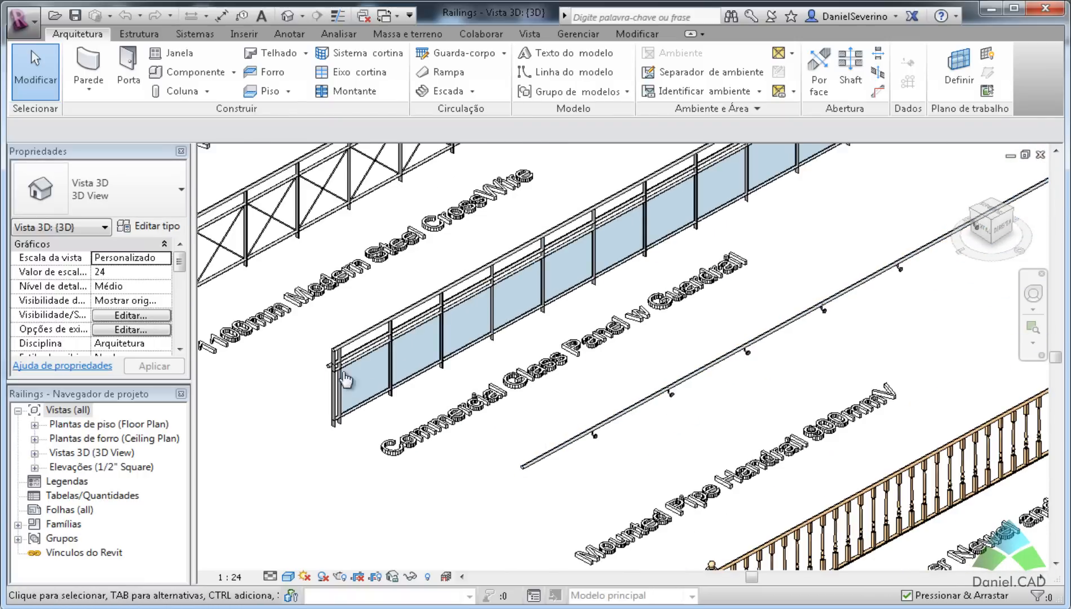
scroll(330, 373, up, 5)
scroll(335, 413, down, 5)
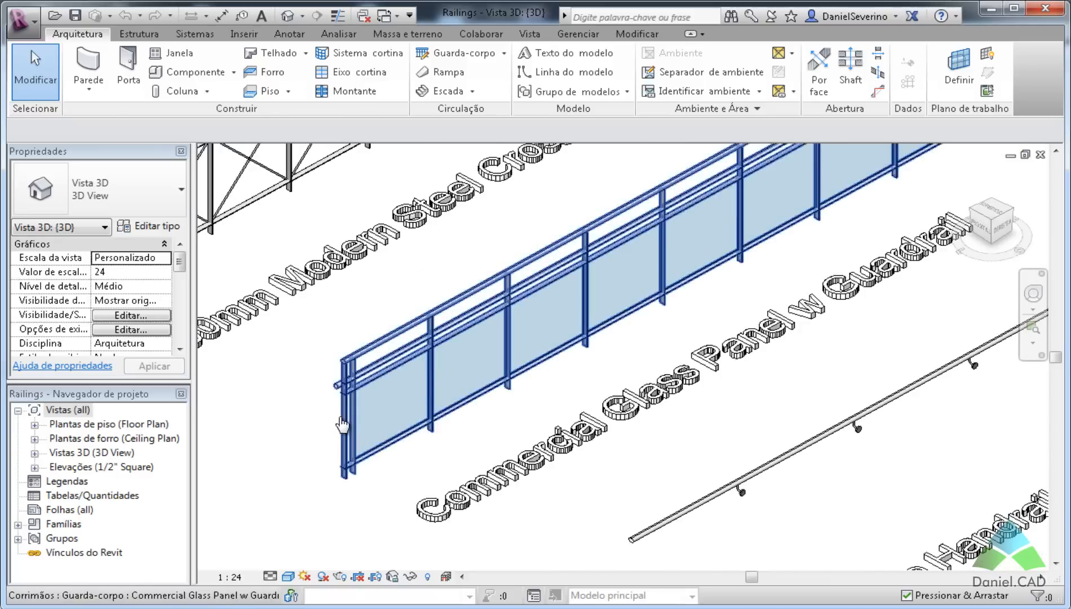
Step: Look over the remaining railing samples, including the timber parapets, fences, glass panel handrails and pipe guardrails
middle_drag(555, 436, 445, 204)
middle_drag(798, 388, 451, 343)
middle_drag(784, 328, 606, 185)
middle_drag(812, 389, 506, 451)
middle_drag(611, 399, 506, 164)
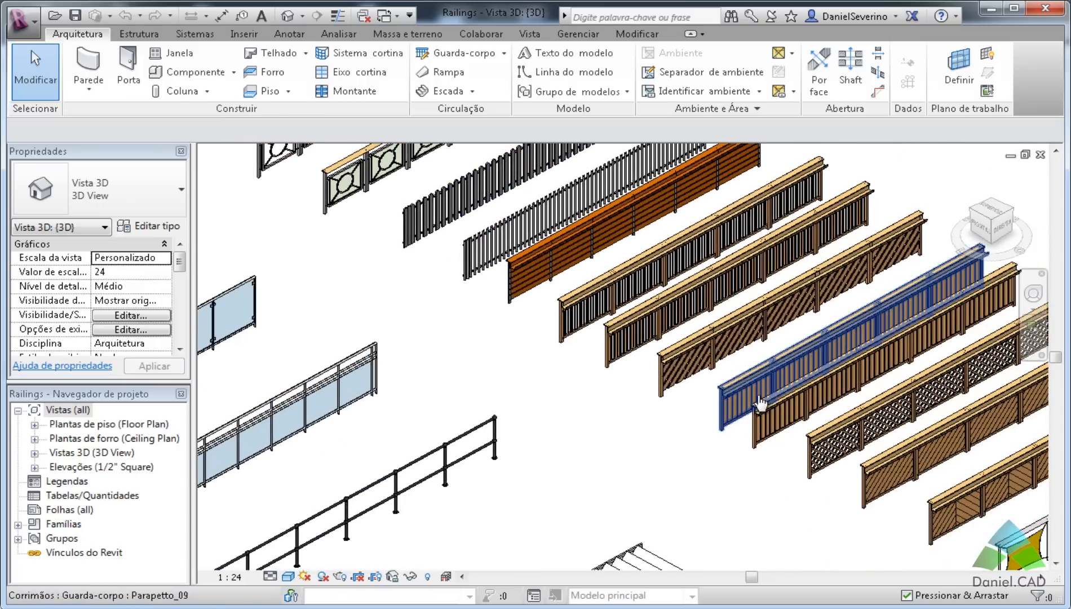
middle_drag(760, 401, 477, 282)
scroll(399, 325, up, 4)
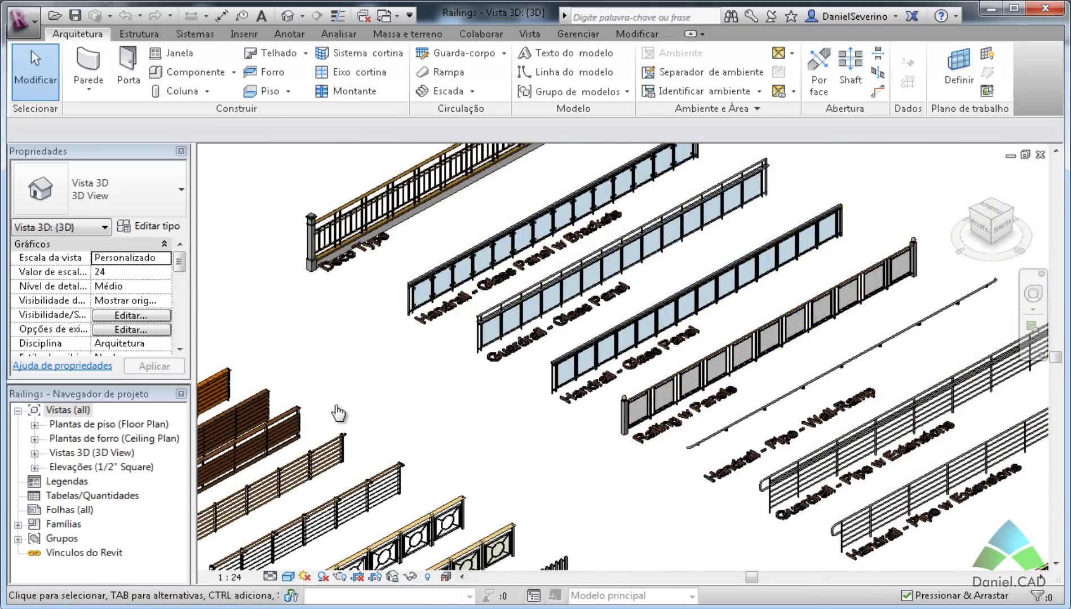
middle_drag(341, 410, 544, 268)
scroll(635, 313, up, 3)
Step: Copy the Residential Timber Newel and Spindles railing sample from the Railings file
middle_drag(456, 429, 721, 269)
scroll(354, 538, up, 5)
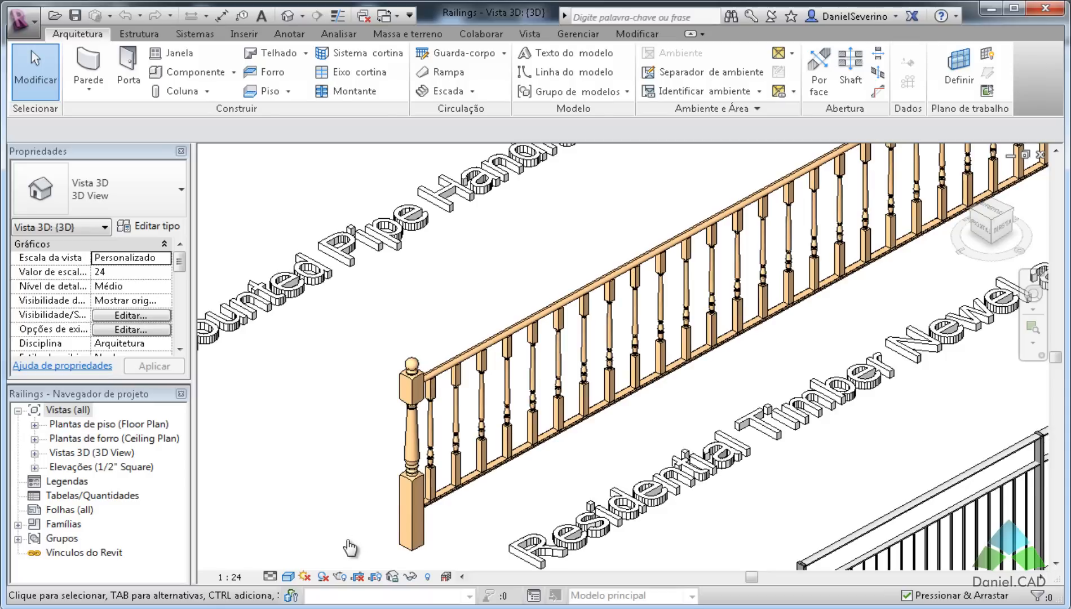
scroll(341, 500, down, 3)
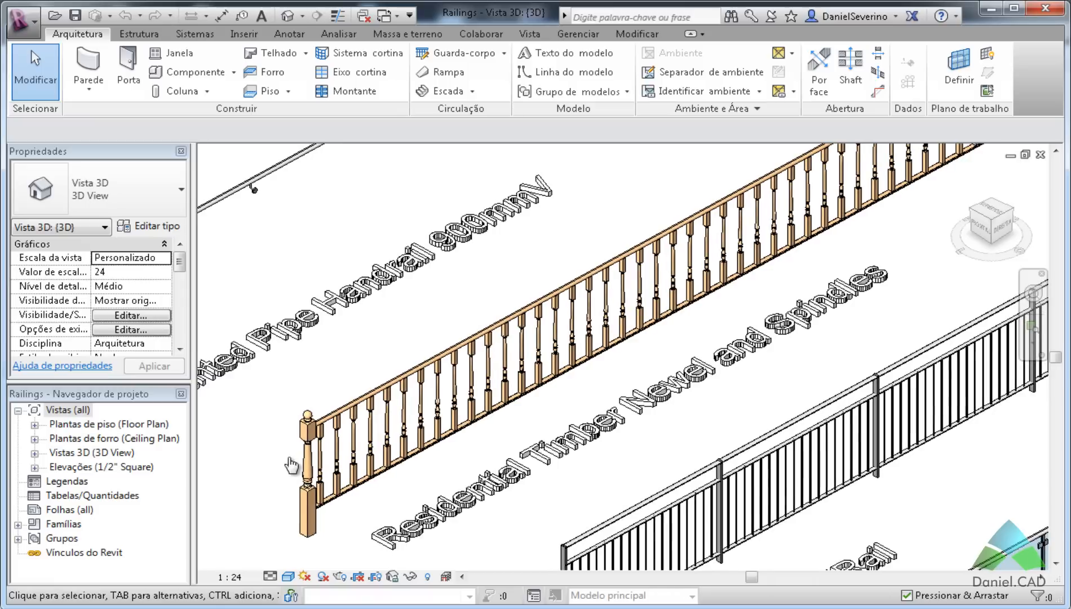
click(299, 468)
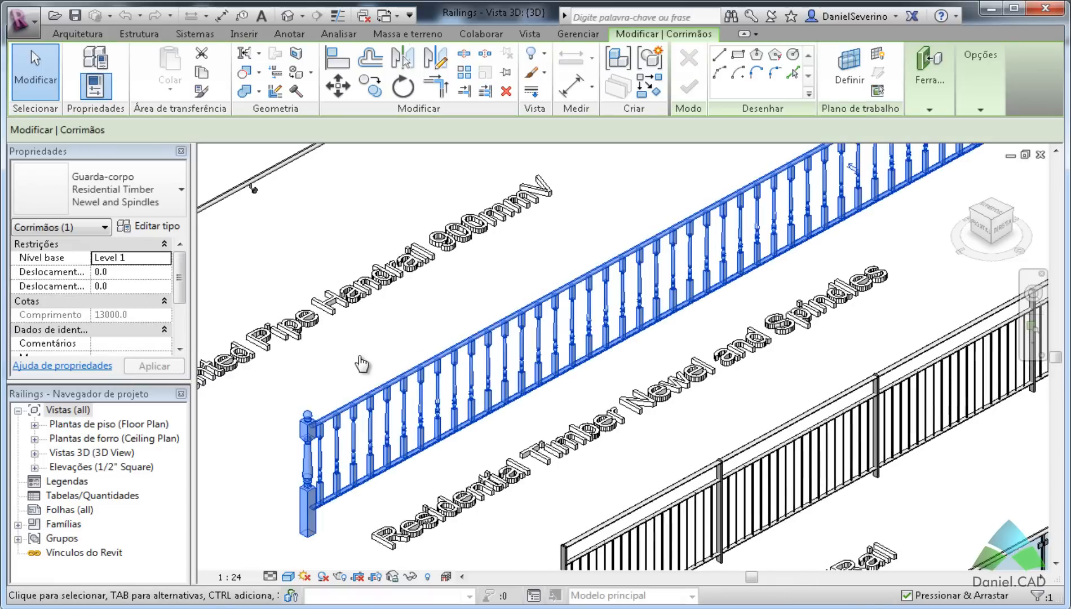
key(ctrl+c)
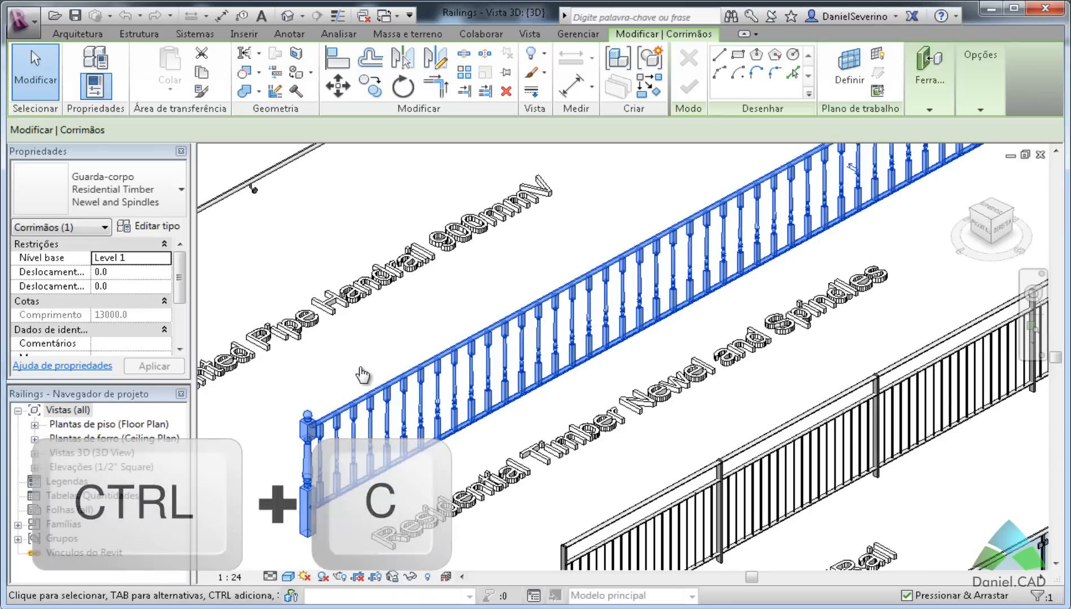
Step: Paste the copied timber railing into the 3D view of Projeto YouTube, in the empty space beside the house
key(ctrl+Tab)
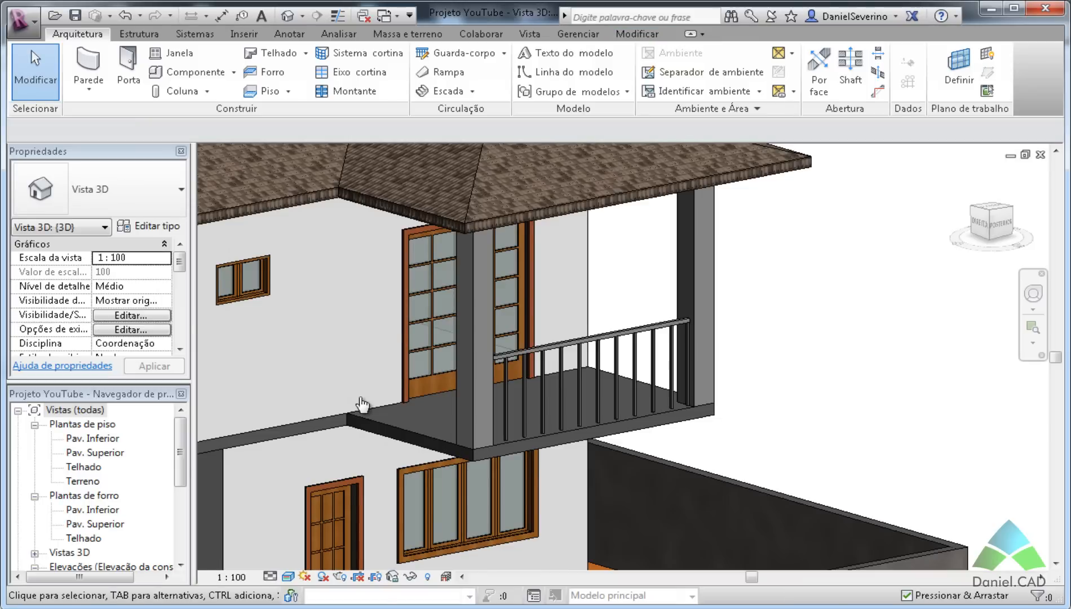
scroll(359, 406, down, 5)
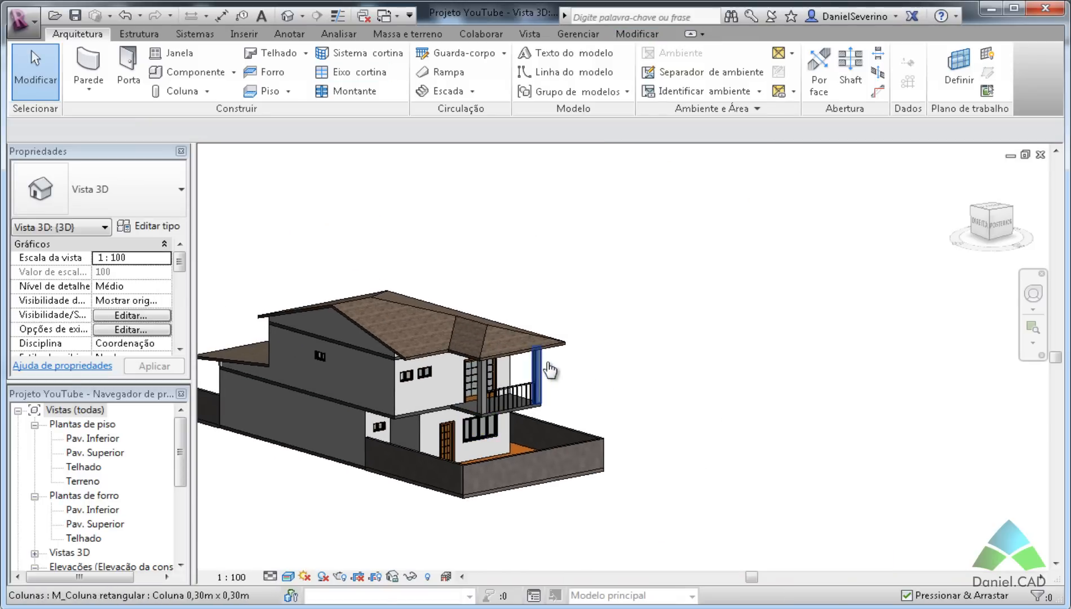
middle_drag(640, 379, 693, 380)
key(ctrl+v)
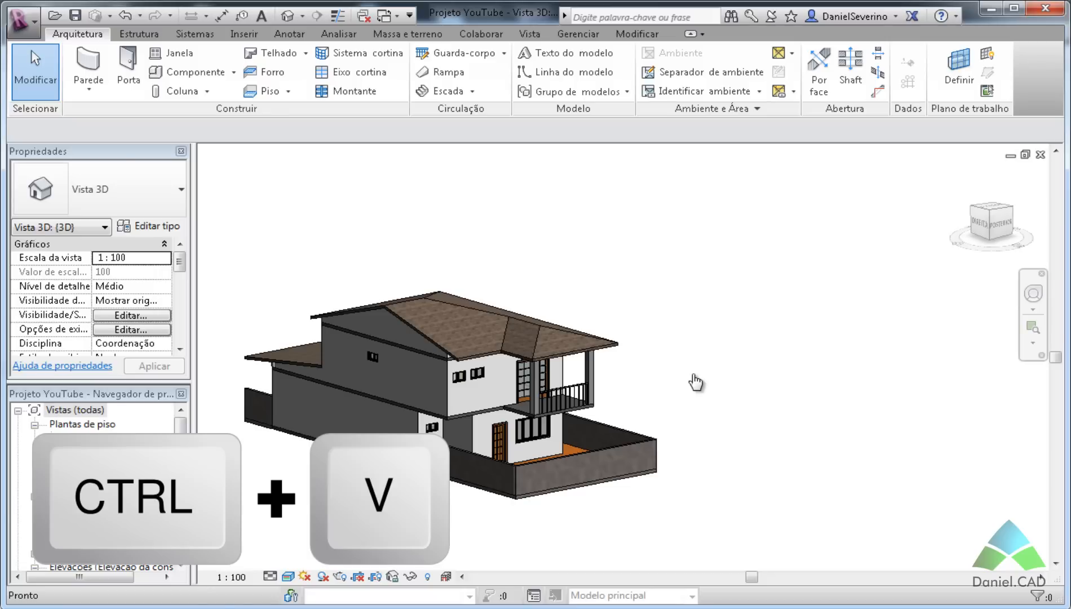
click(682, 415)
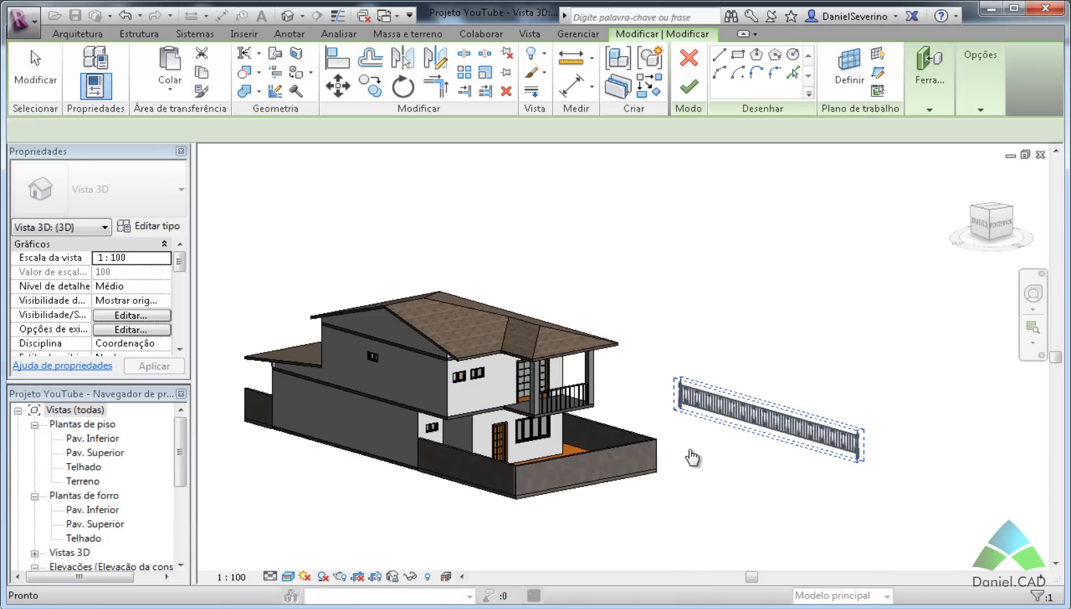
scroll(687, 456, up, 2)
click(669, 444)
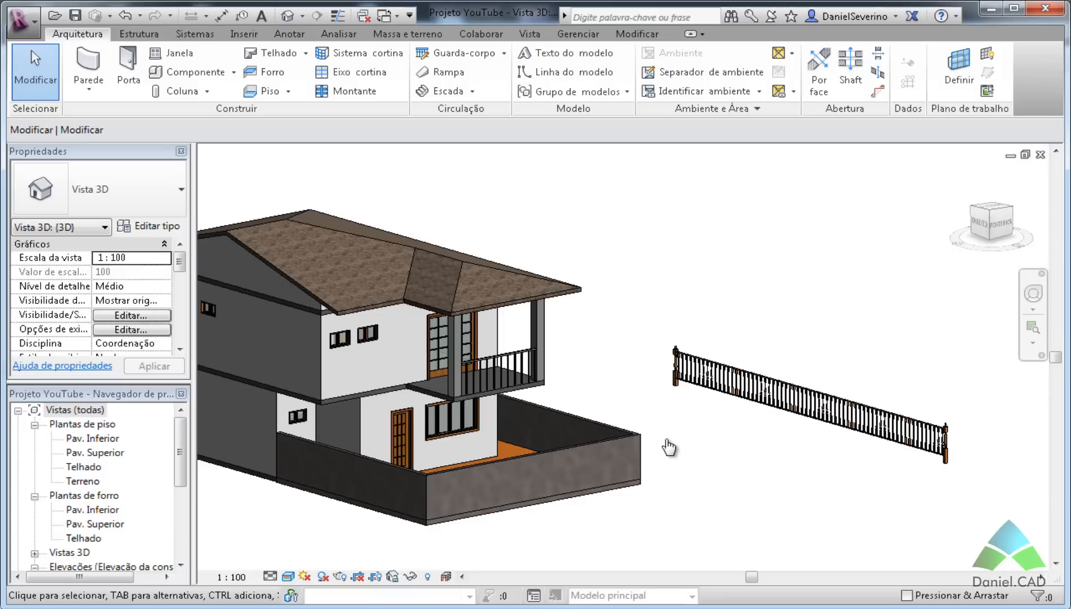
Step: Return to the Railings file's 3D view and close it
key(ctrl+Tab)
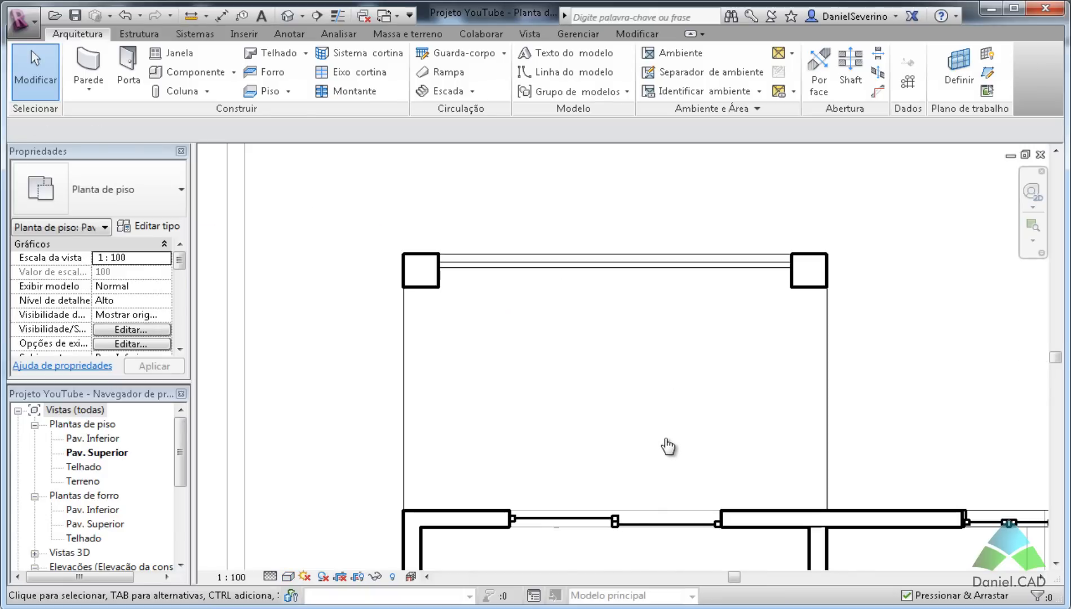
key(ctrl+Tab)
key(ctrl+Tab)
scroll(667, 443, down, 3)
scroll(667, 444, down, 4)
middle_drag(754, 457, 555, 462)
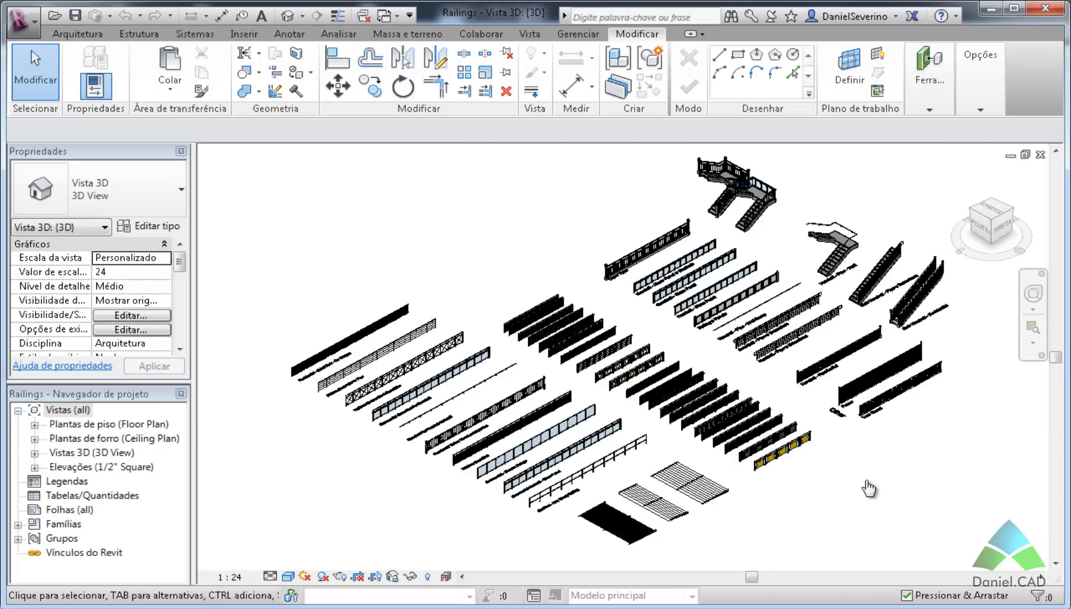
click(1041, 154)
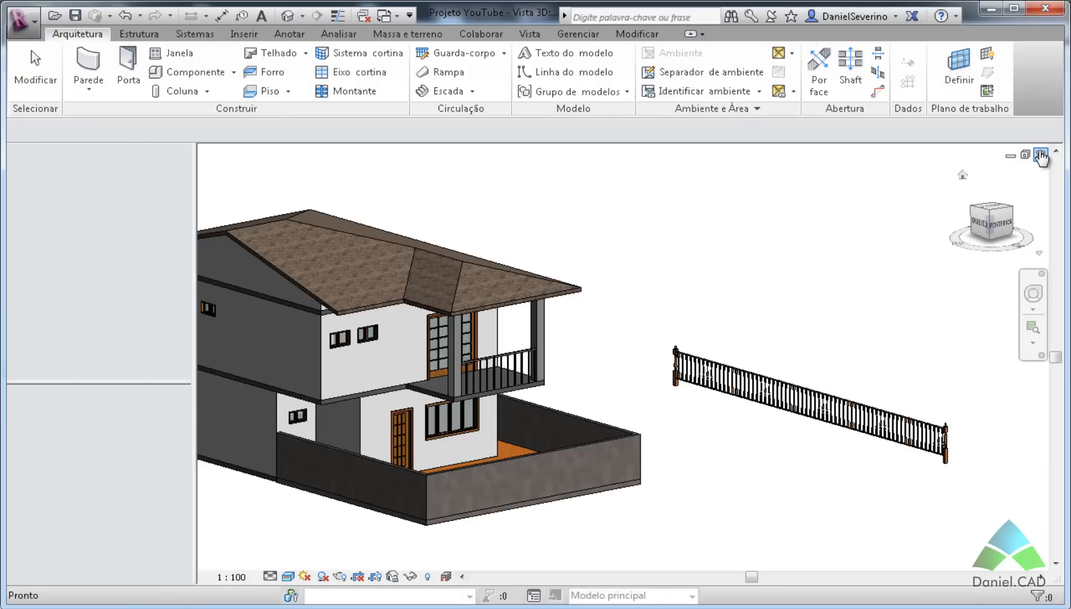
Step: Delete the pasted timber railing beside the house
scroll(600, 403, up, 1)
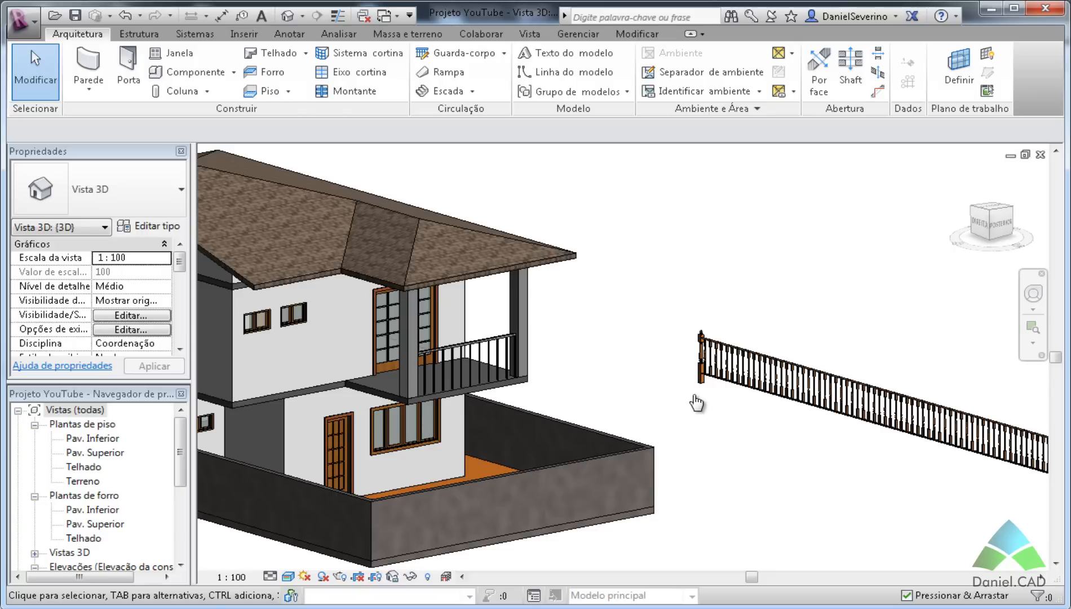
click(703, 368)
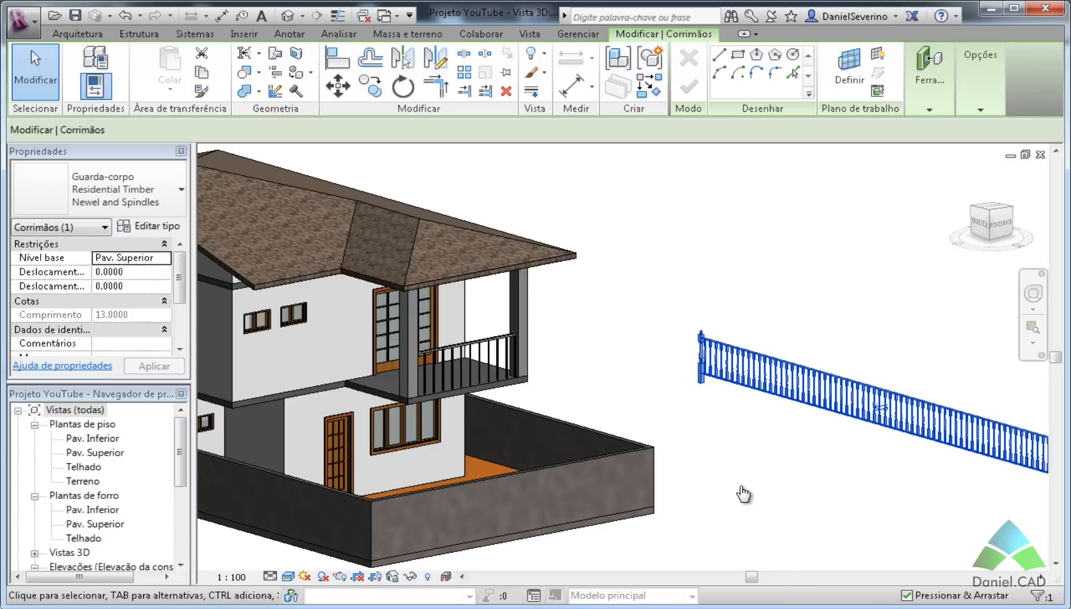
key(Delete)
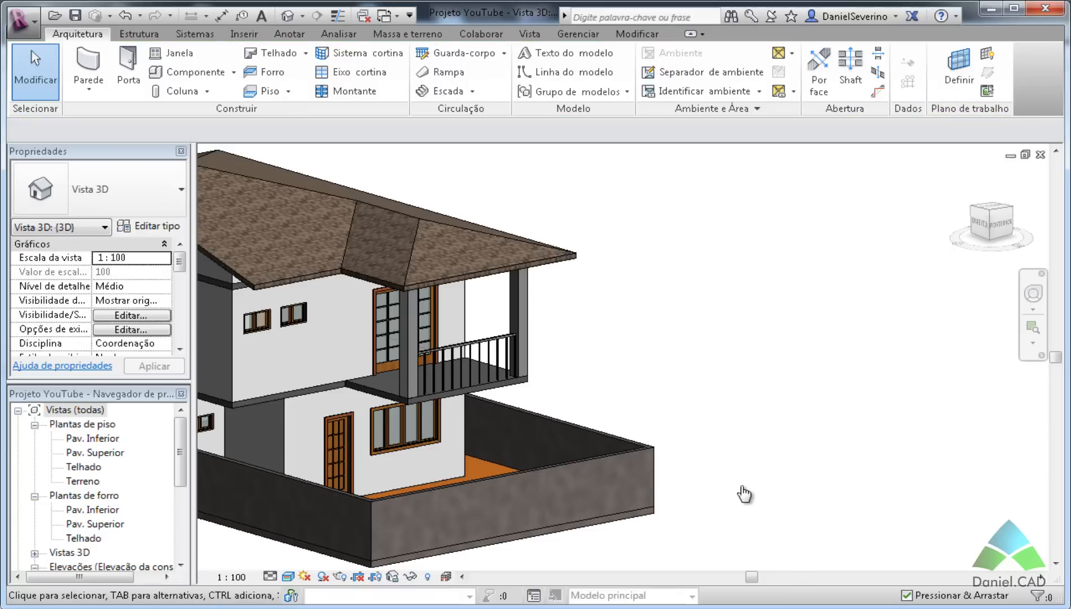
Step: Change the balcony railing's type to Residential Timber Newel and Spindles
scroll(455, 401, up, 5)
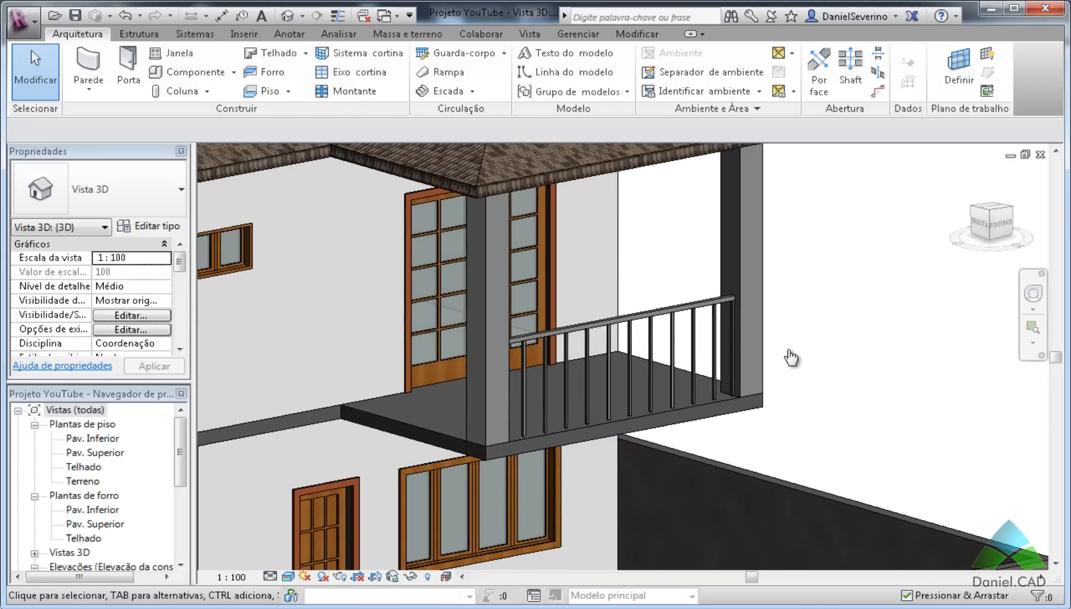
click(717, 309)
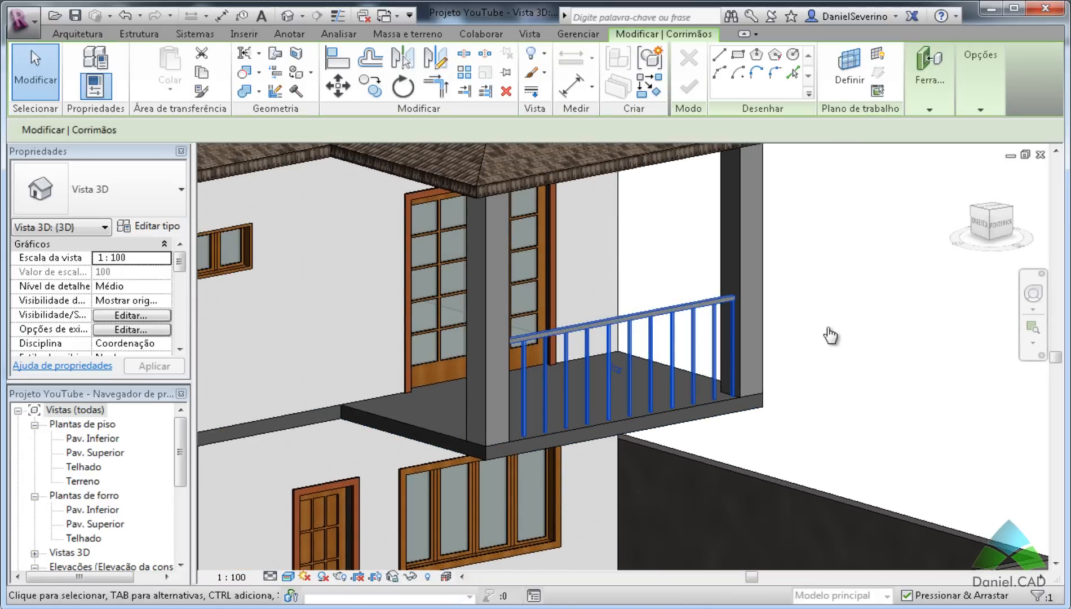
click(144, 185)
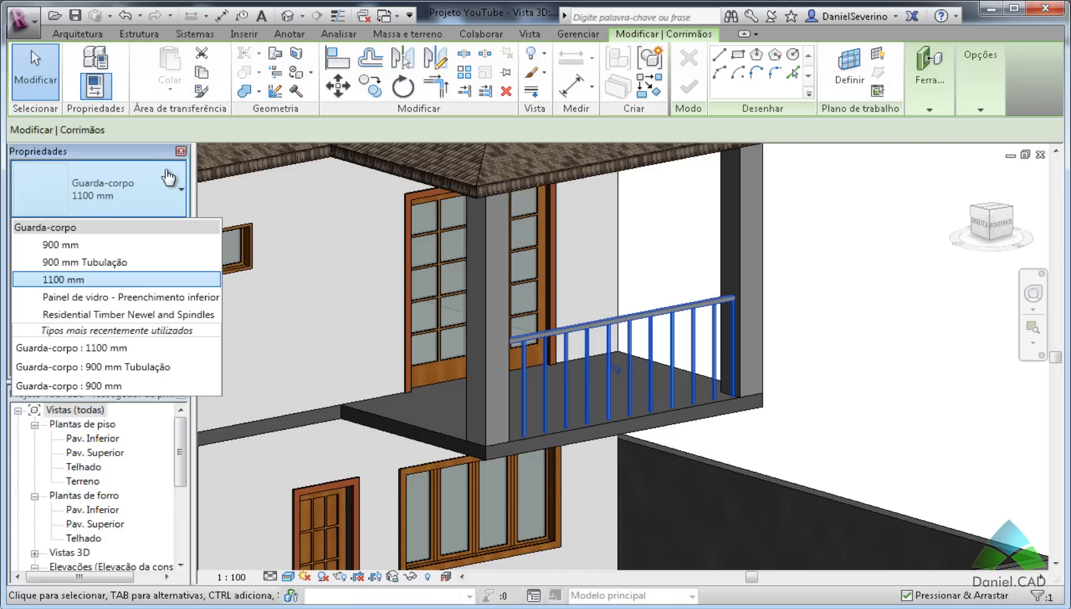
click(89, 317)
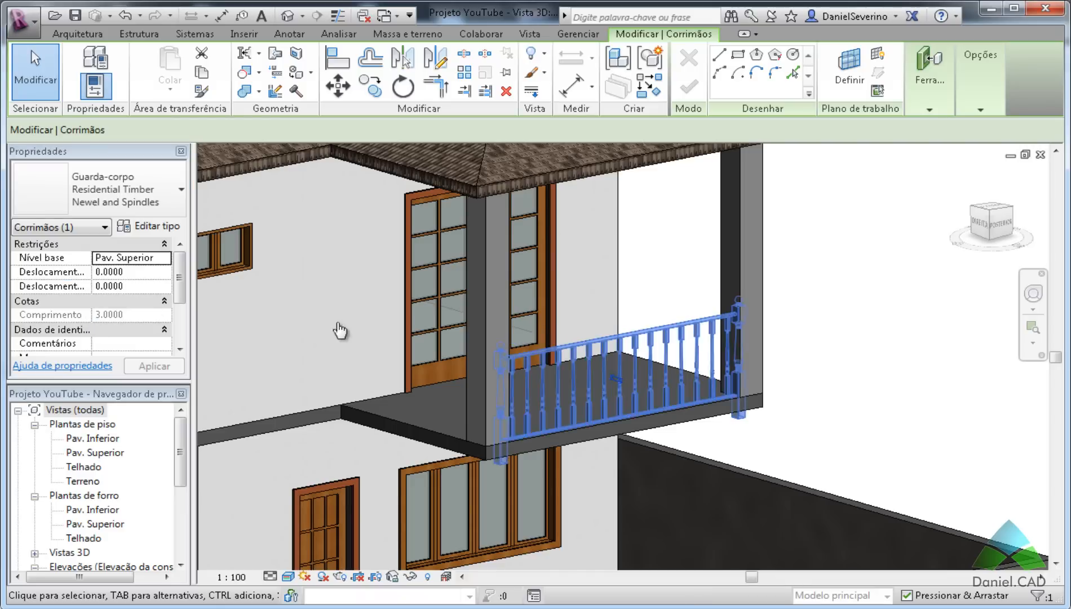
click(839, 333)
Step: Raise the balcony's timber railing above the slab by setting its base offset to 0.15
scroll(813, 429, up, 2)
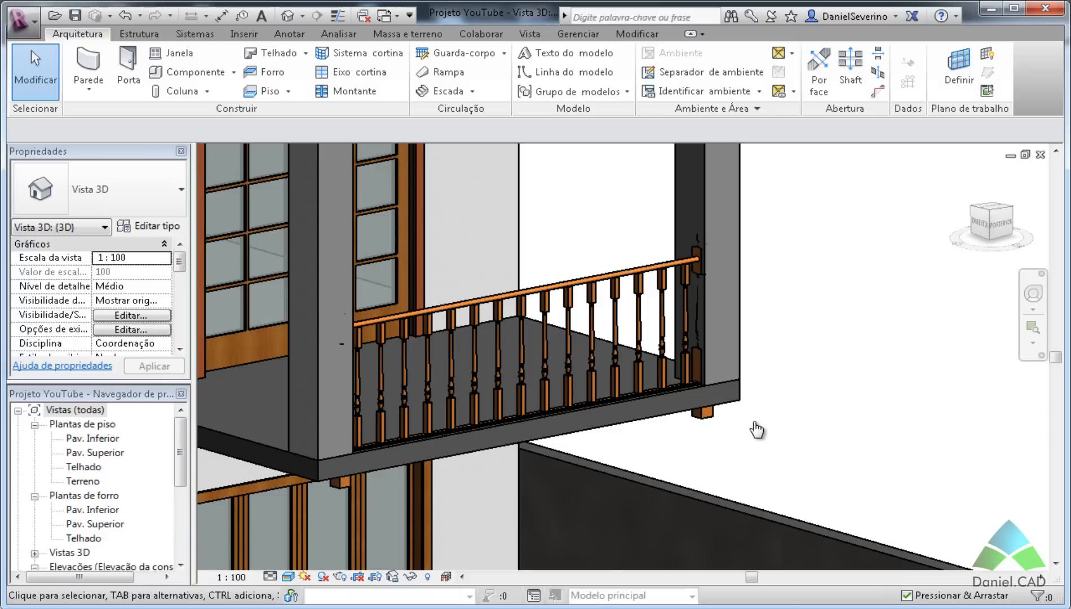
click(711, 420)
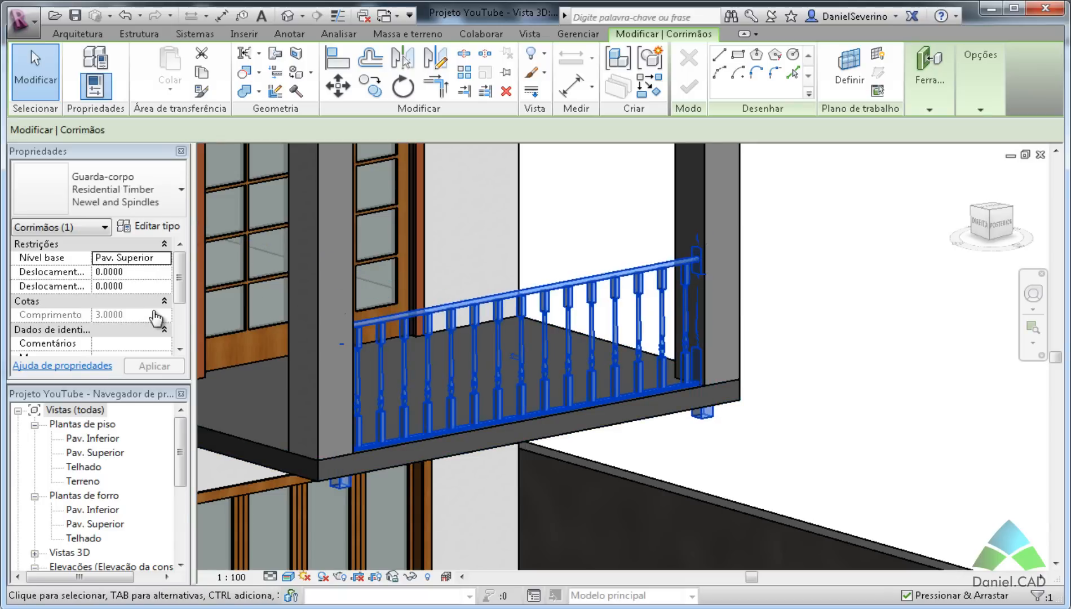
double_click(110, 272)
text(15)
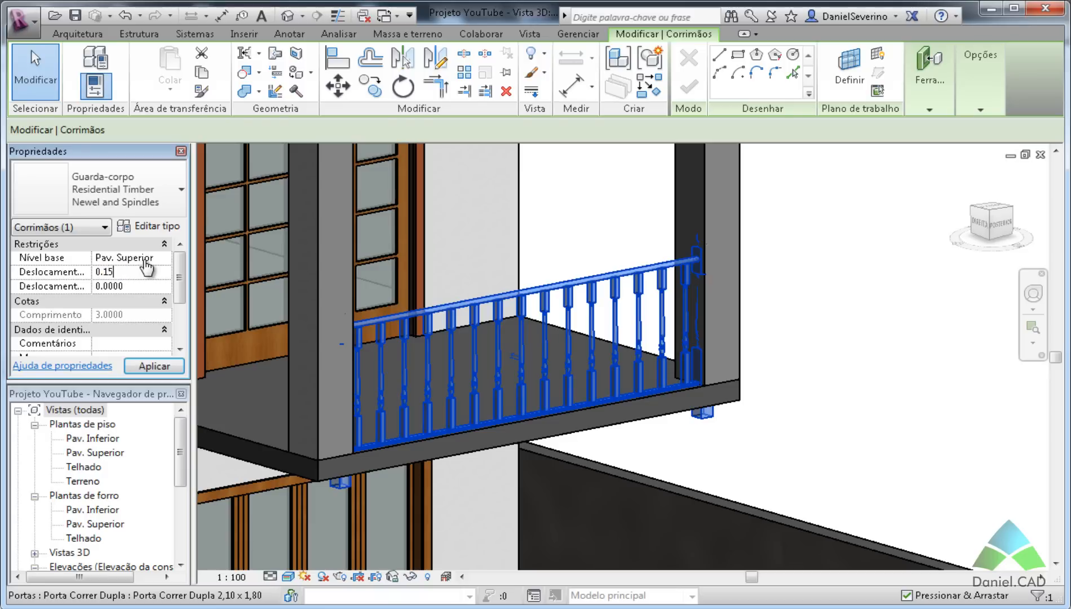
click(144, 365)
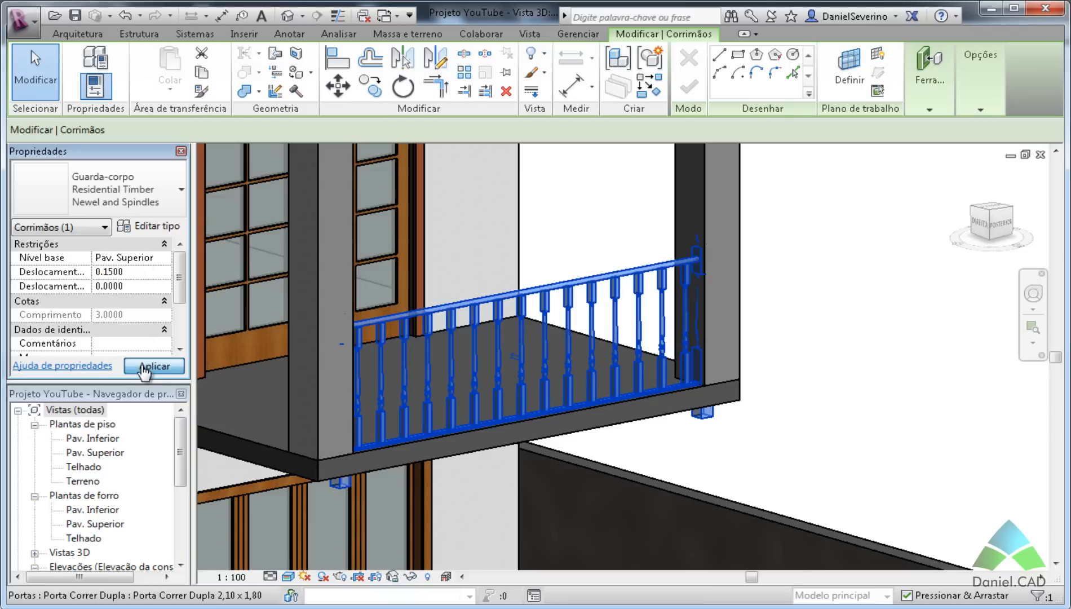
click(824, 322)
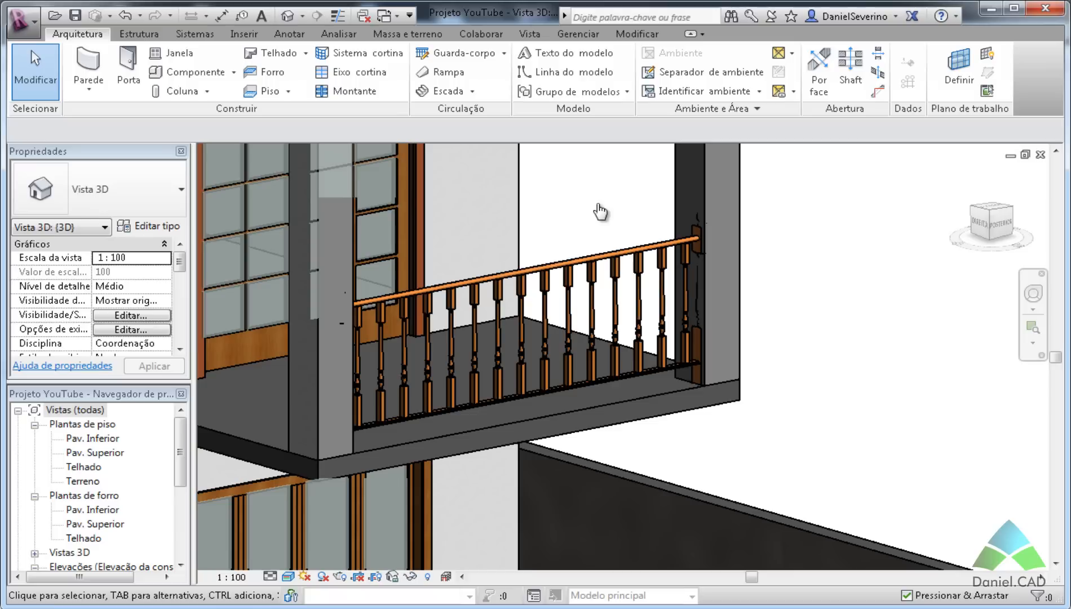
Step: Change the balcony railing's type to Handrail - Glass Panel w Brackets
click(619, 260)
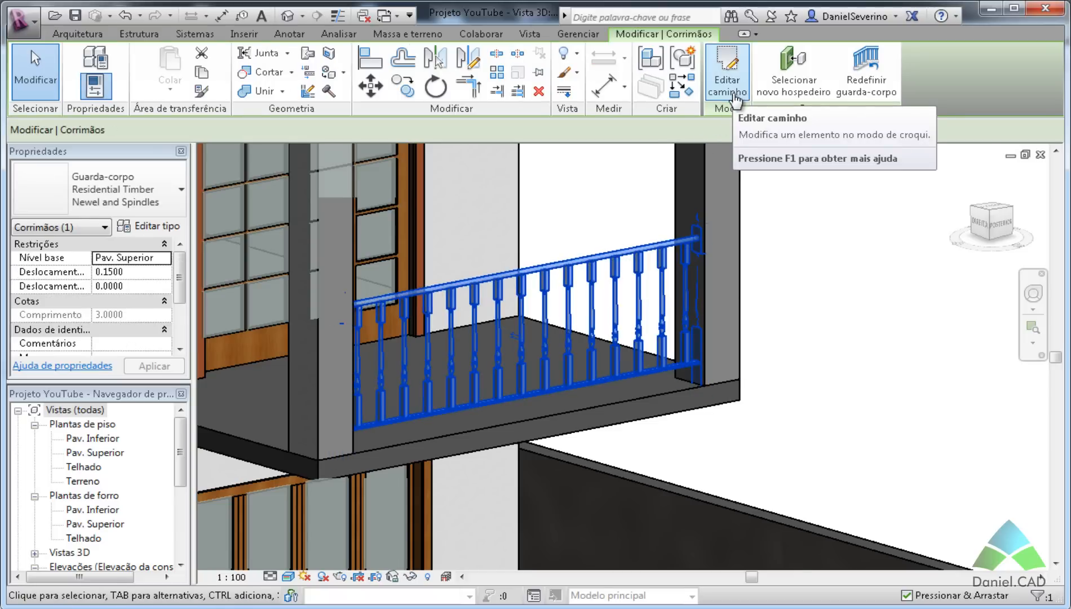
click(771, 342)
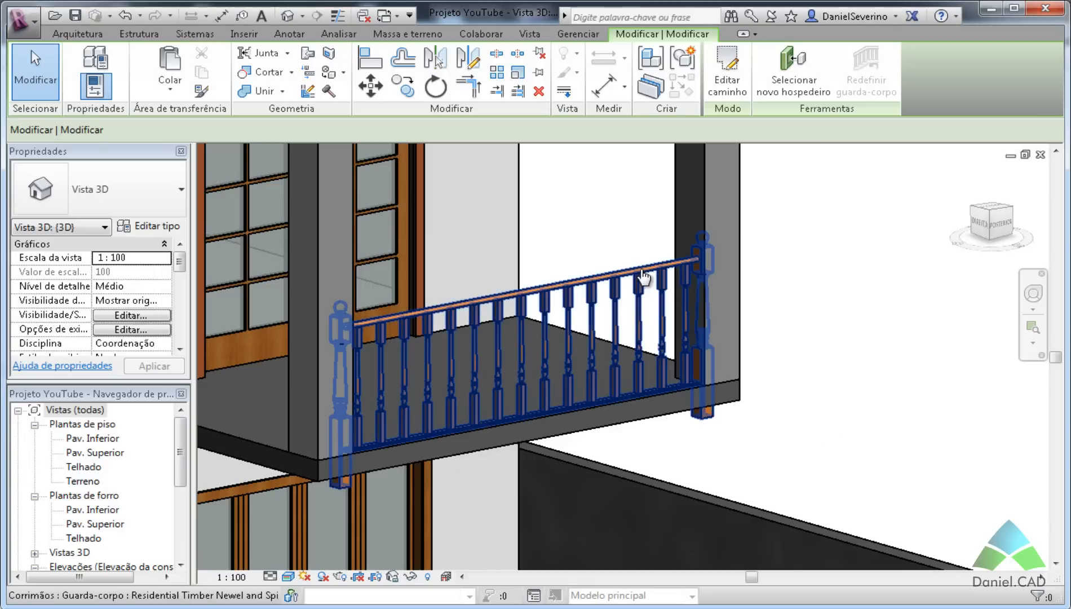
click(162, 207)
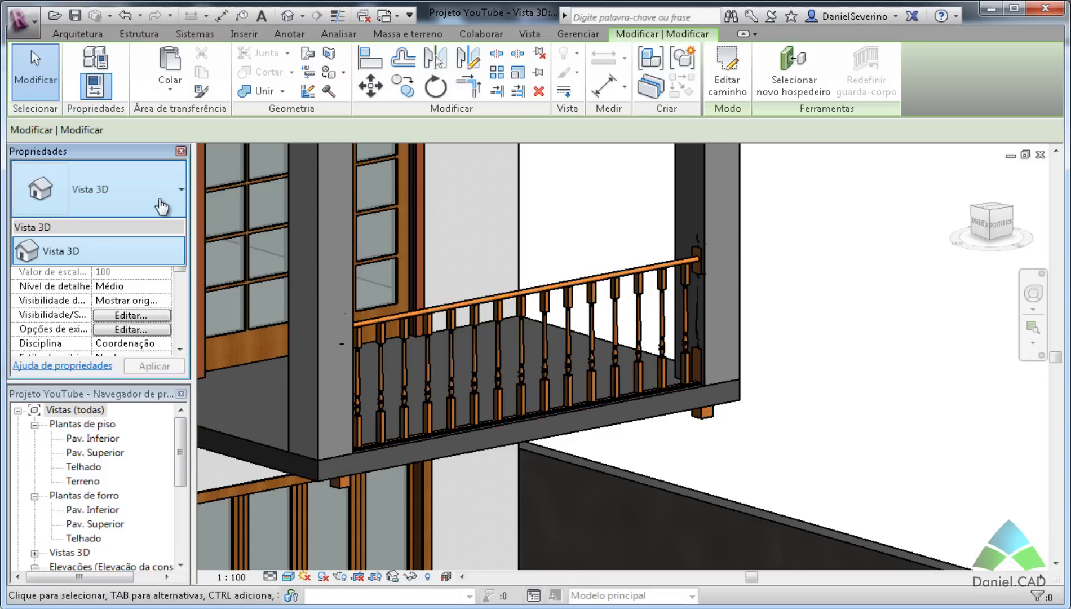
click(471, 304)
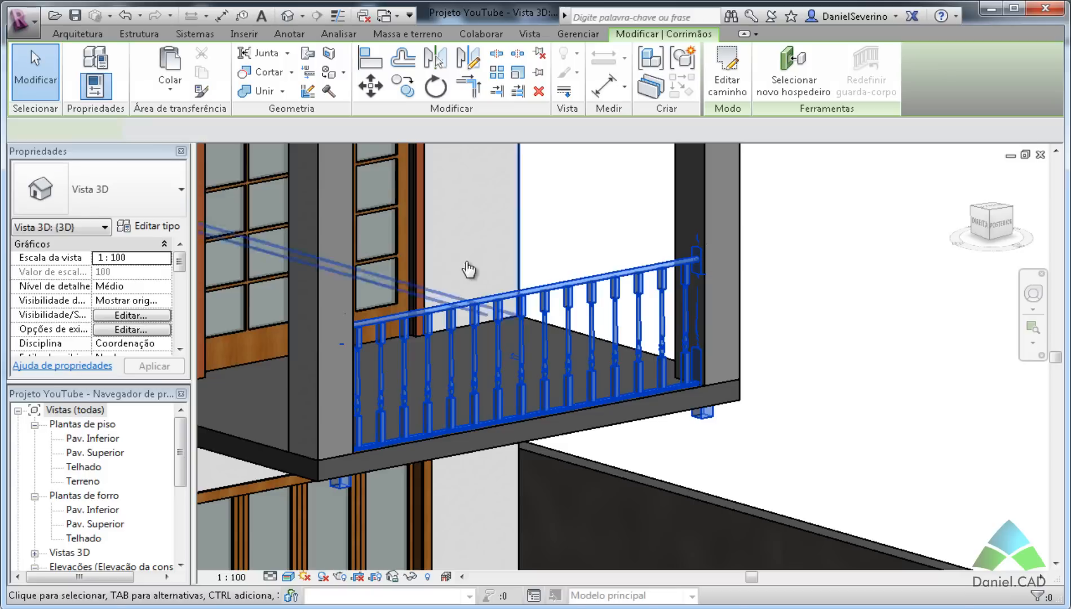
click(166, 197)
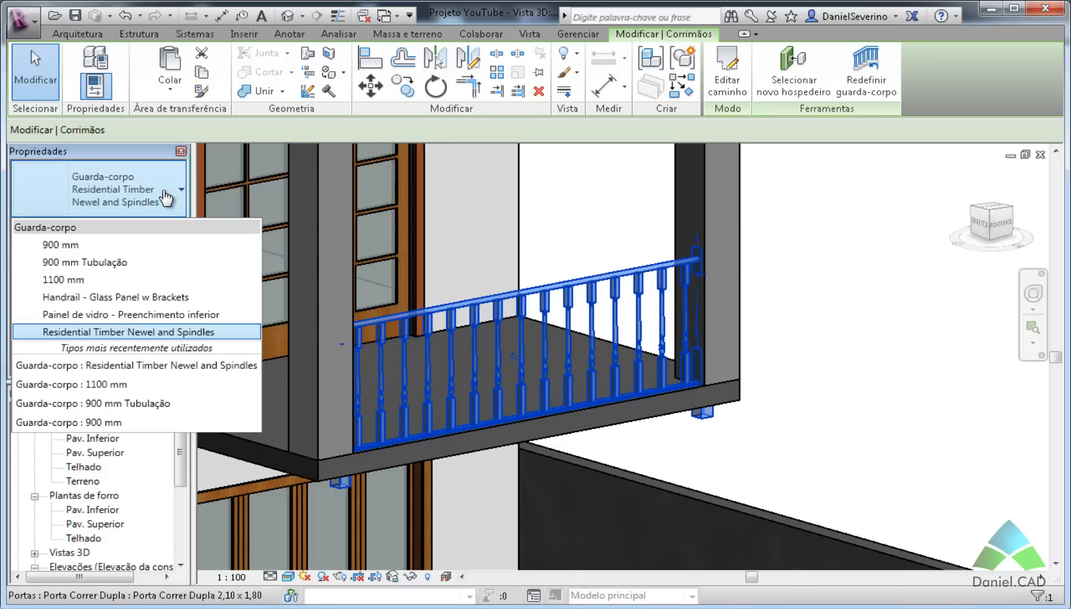
click(148, 297)
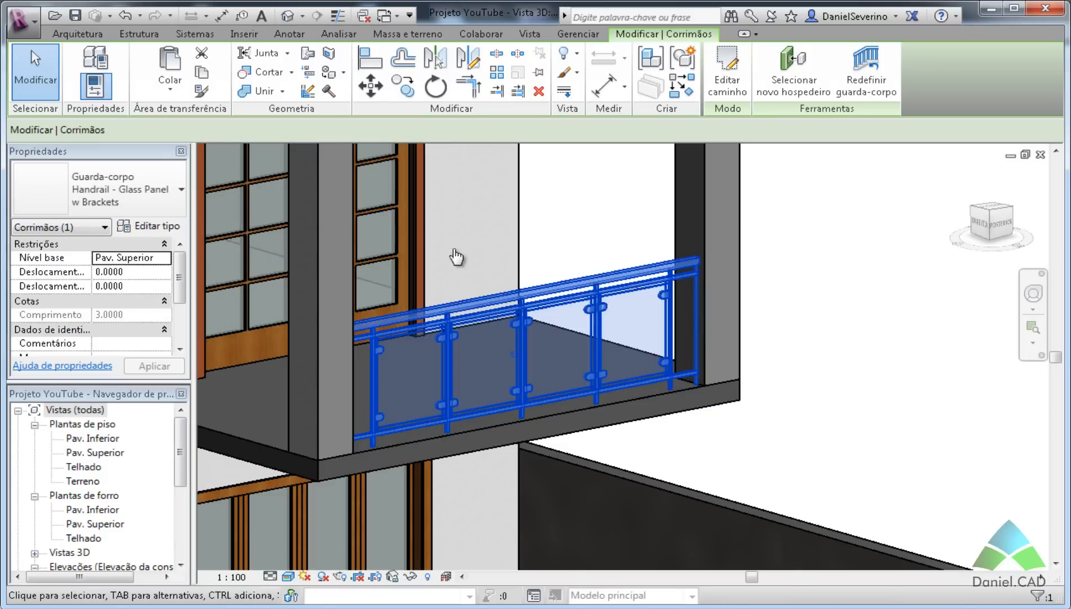
click(592, 224)
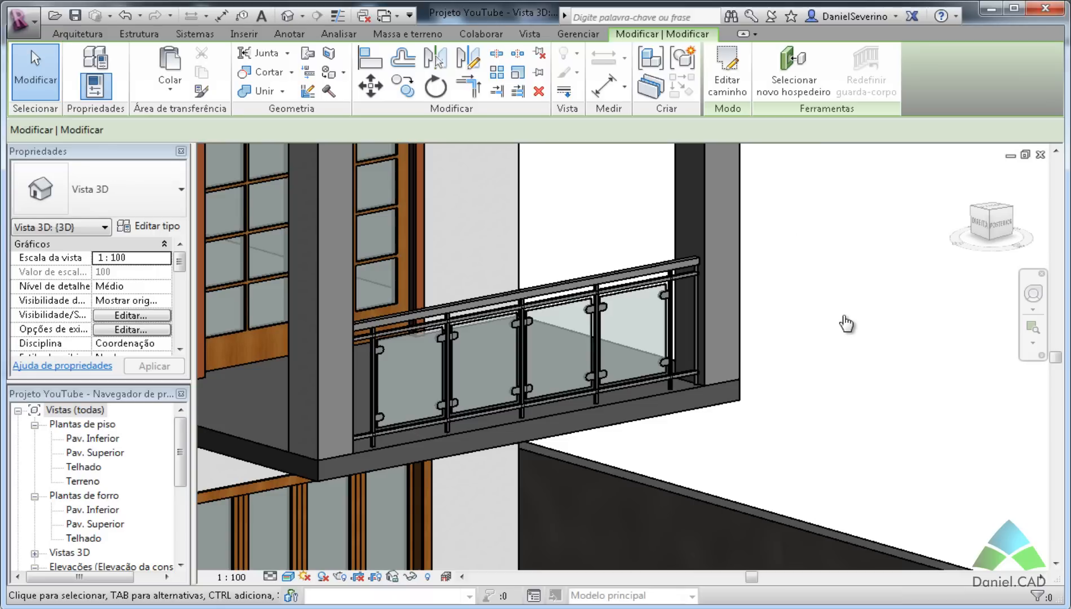
scroll(832, 319, down, 5)
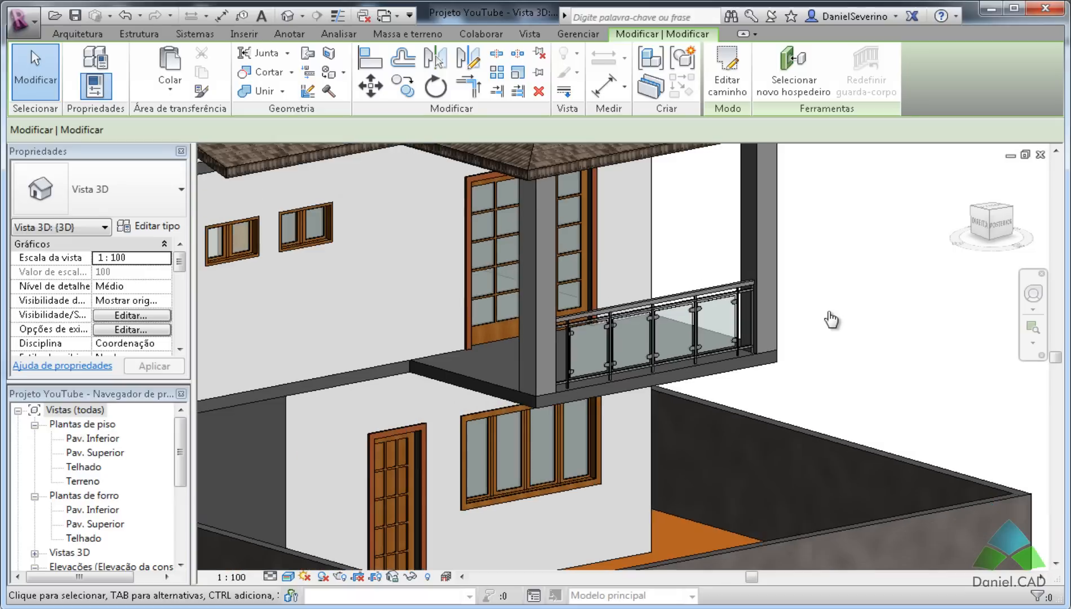
scroll(854, 358, down, 1)
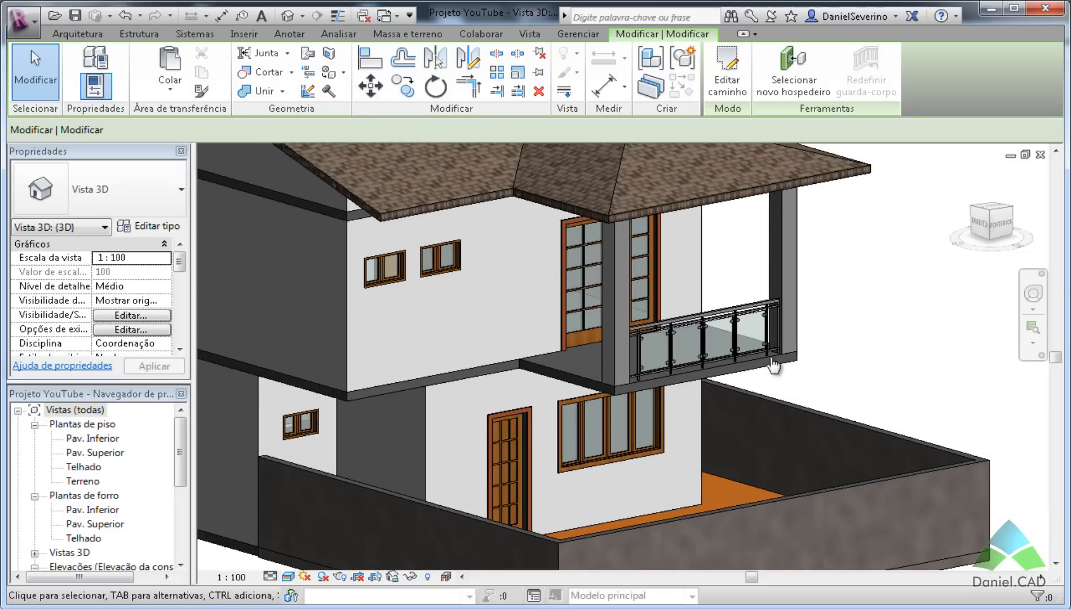
Step: On the Pav. Superior floor plan, sketch two separate railing path lines about 2 m long from the balcony columns to the house wall
double_click(99, 451)
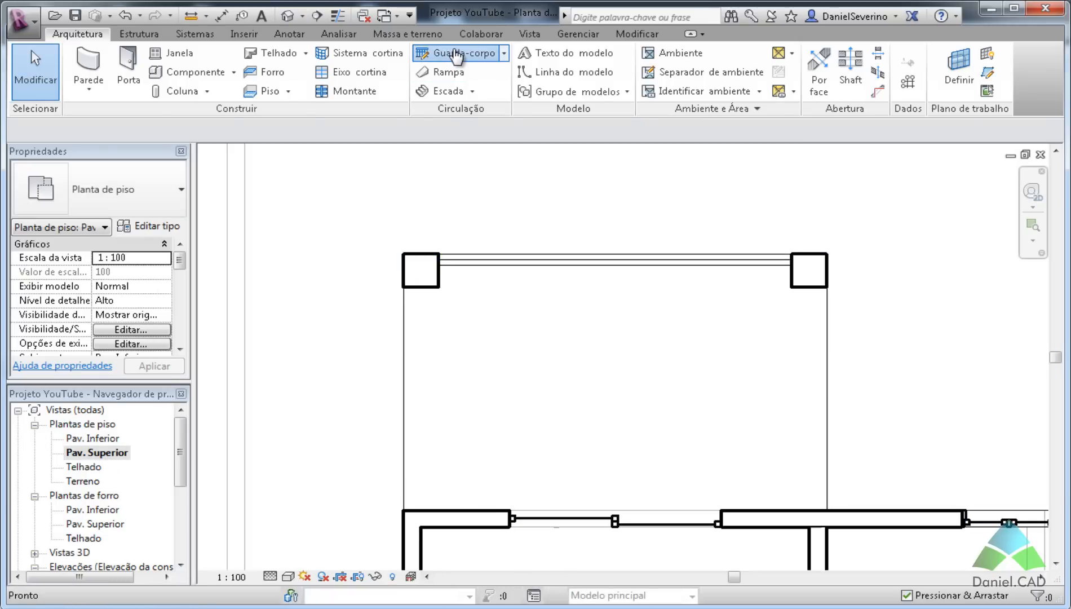
click(457, 55)
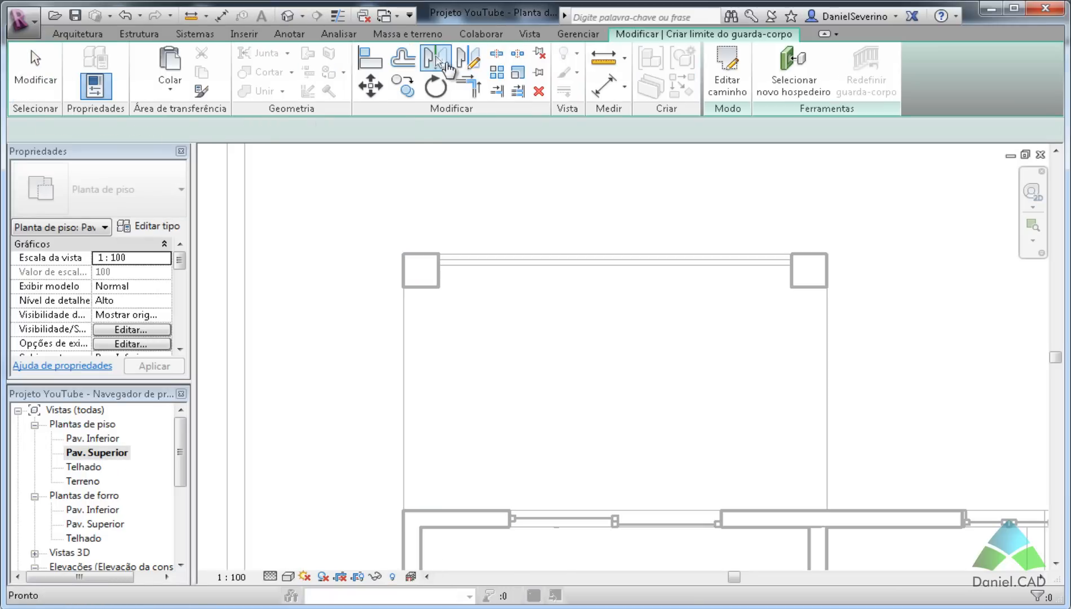
click(420, 289)
click(420, 510)
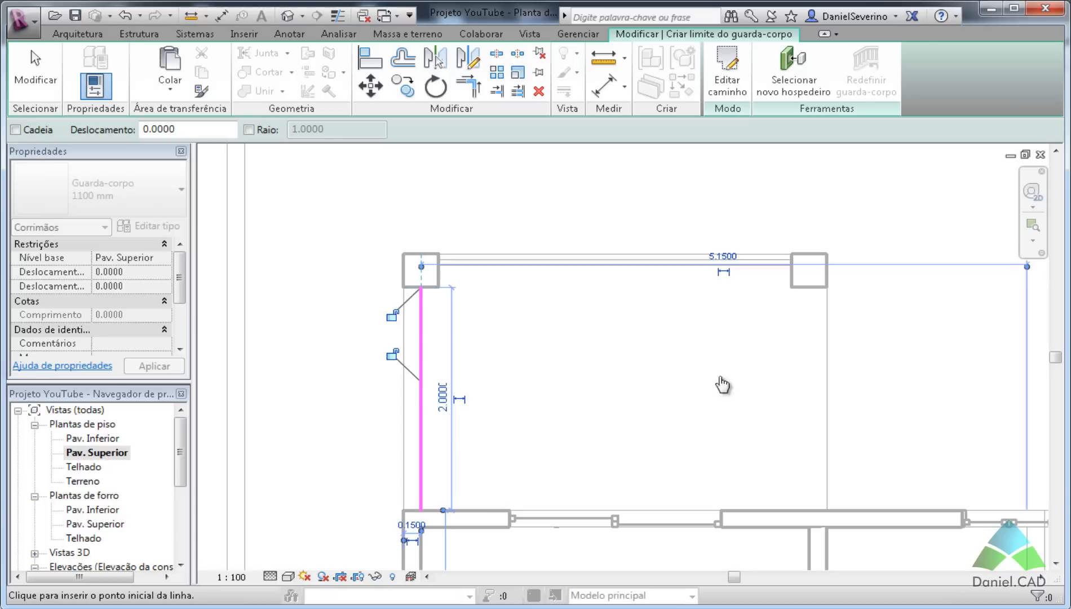
click(809, 288)
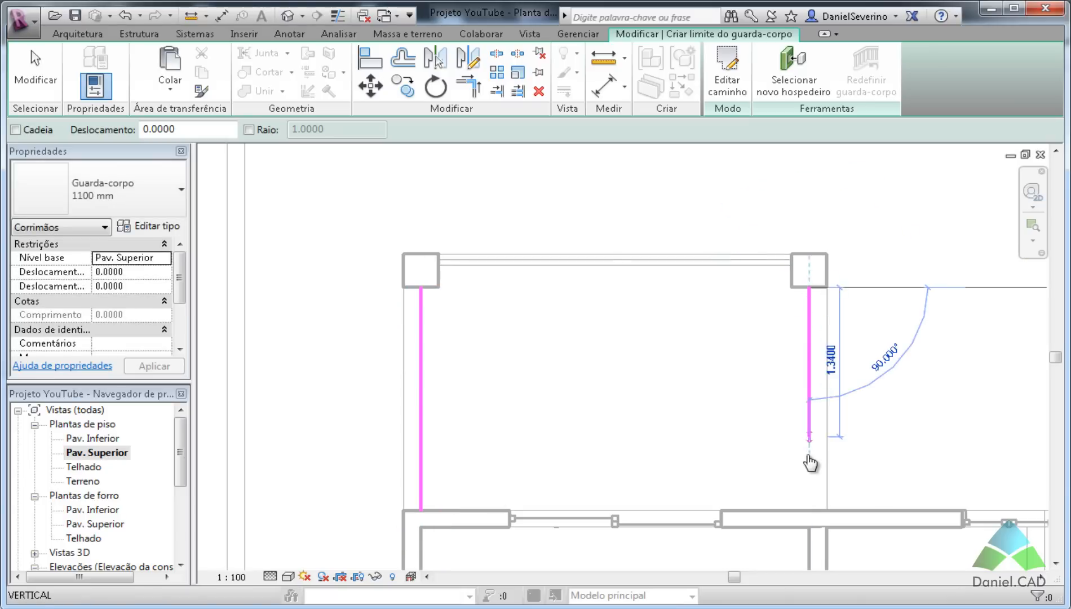
click(812, 510)
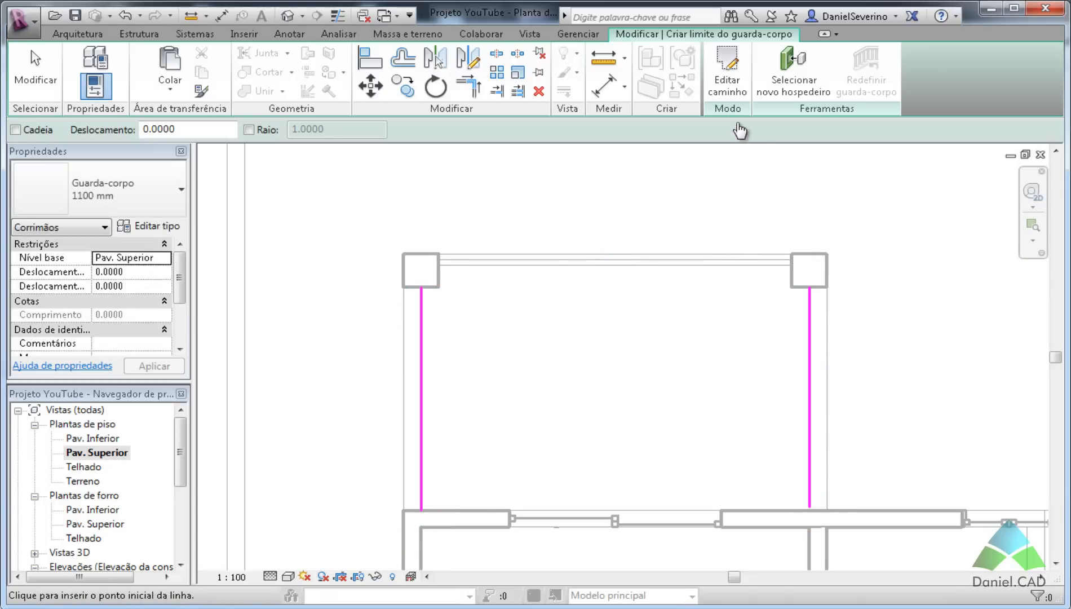
Step: Try to finish the railing sketch containing both separate side lines, and discard the sketch
key(Escape)
click(823, 34)
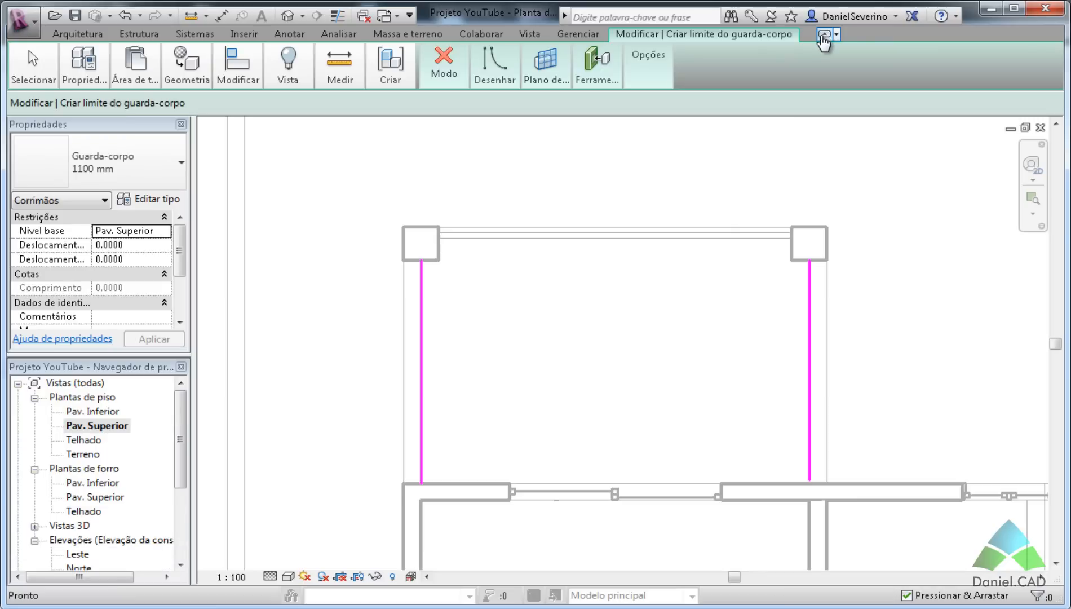
mouse_move(445, 76)
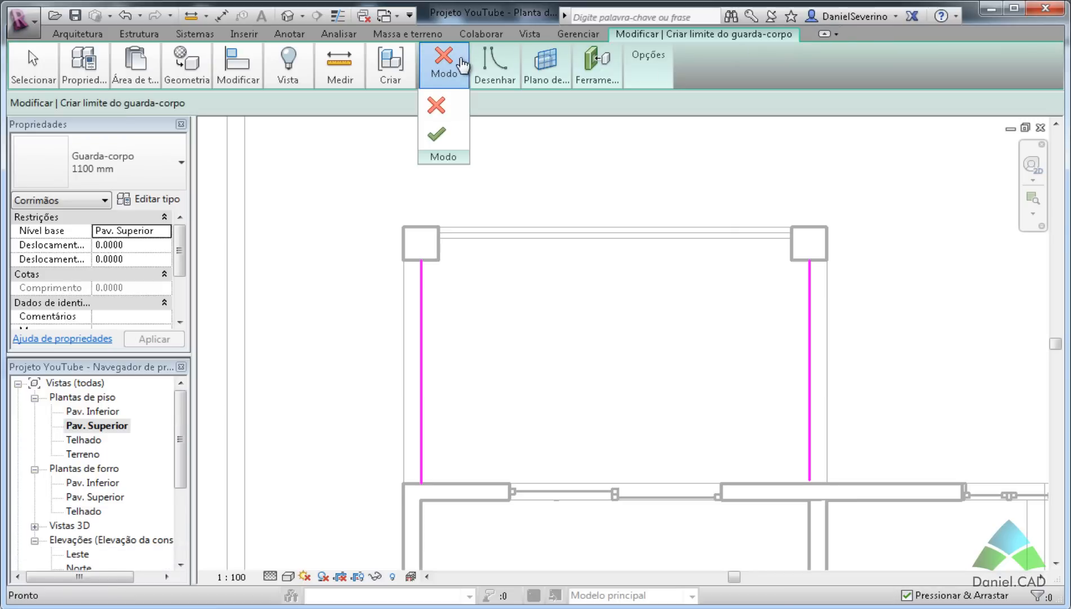
click(438, 135)
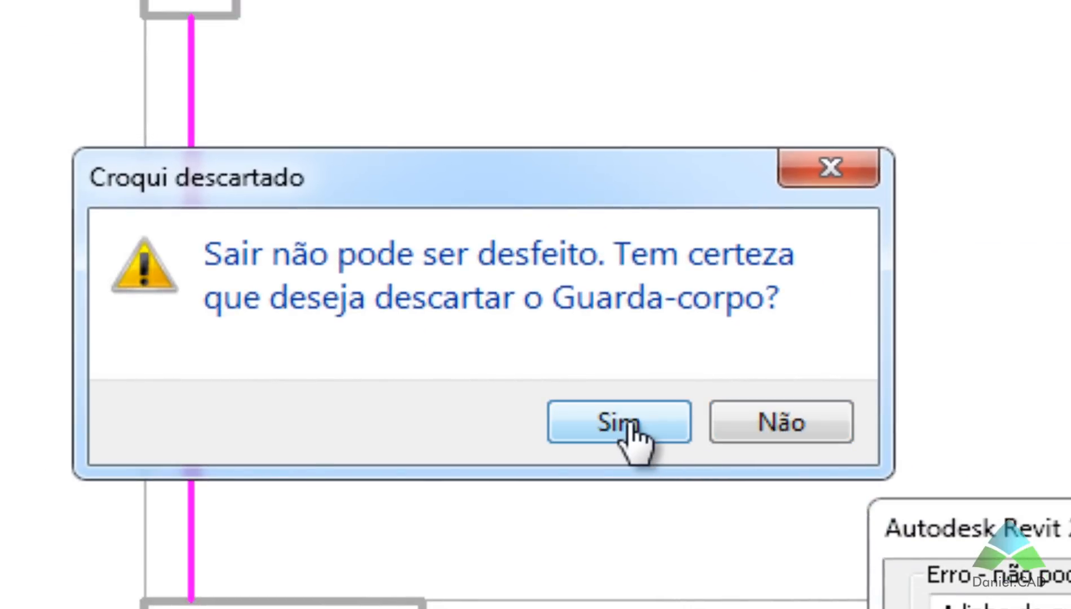
click(626, 426)
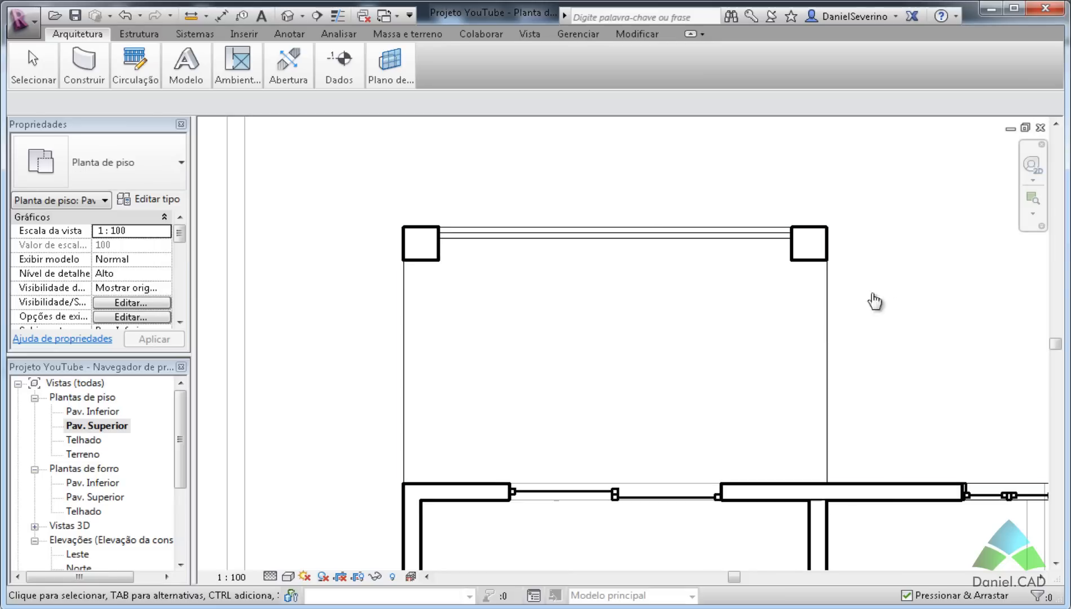
Step: Return to the 3D view, turn it to the Esquerda side and temporarily hide the upper roof elements
click(288, 16)
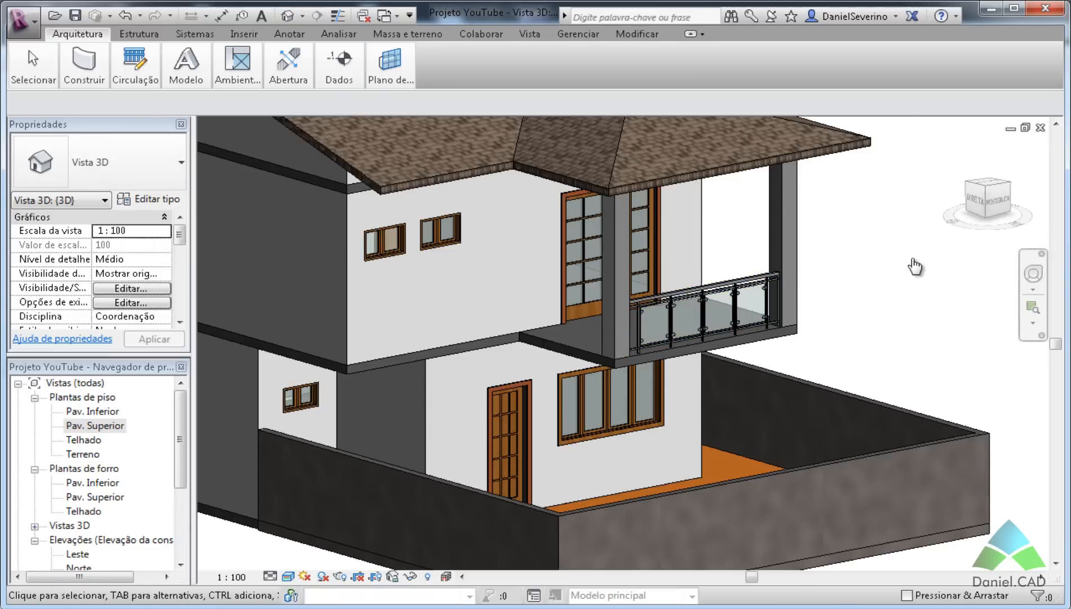
scroll(917, 265, down, 2)
middle_drag(914, 280, 275, 340)
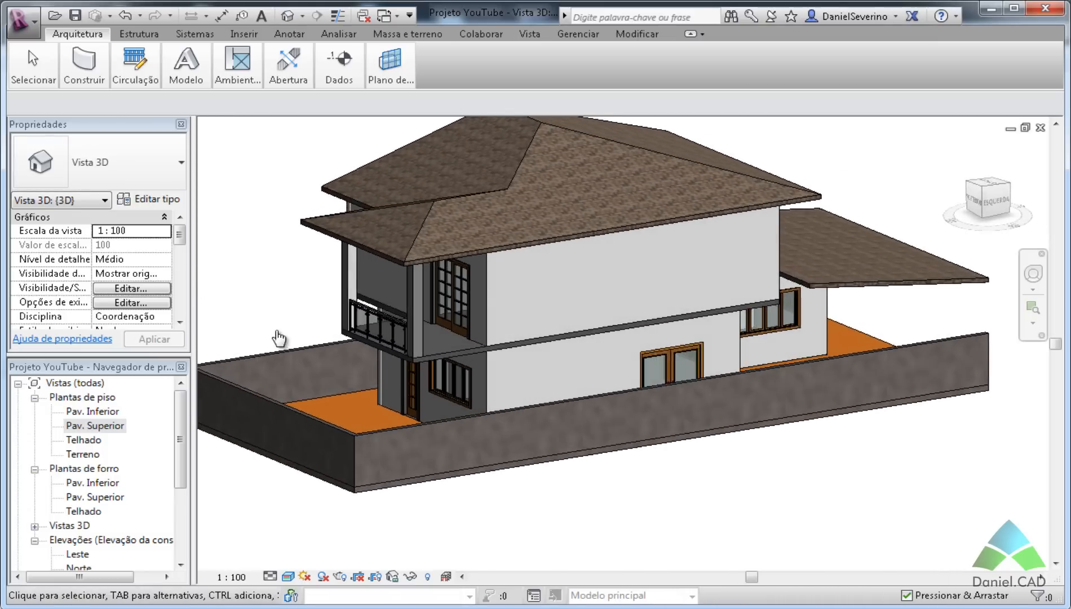
scroll(276, 341, up, 3)
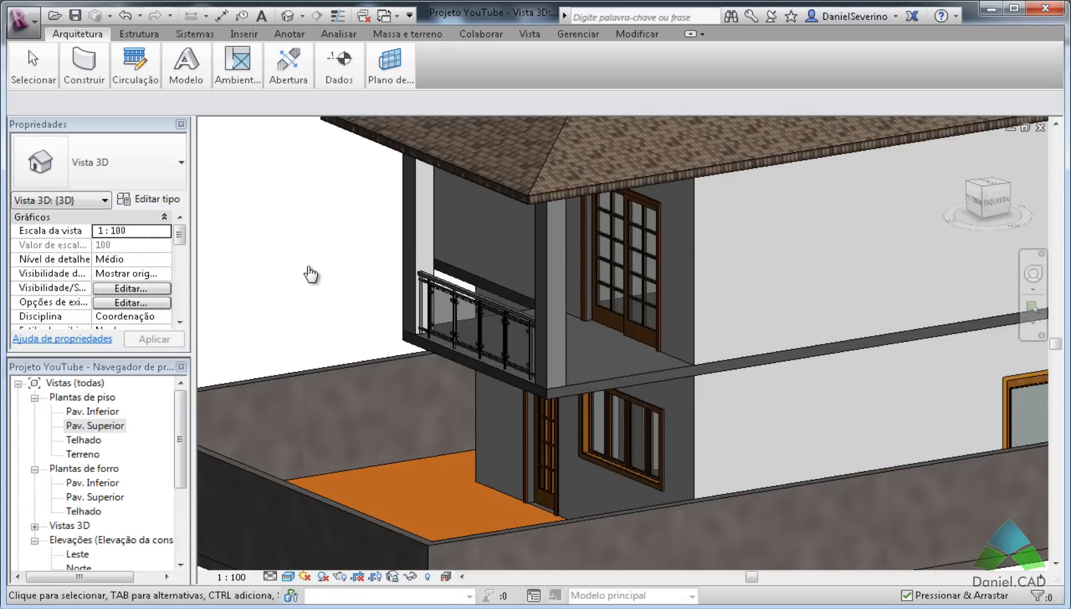
scroll(375, 272, down, 3)
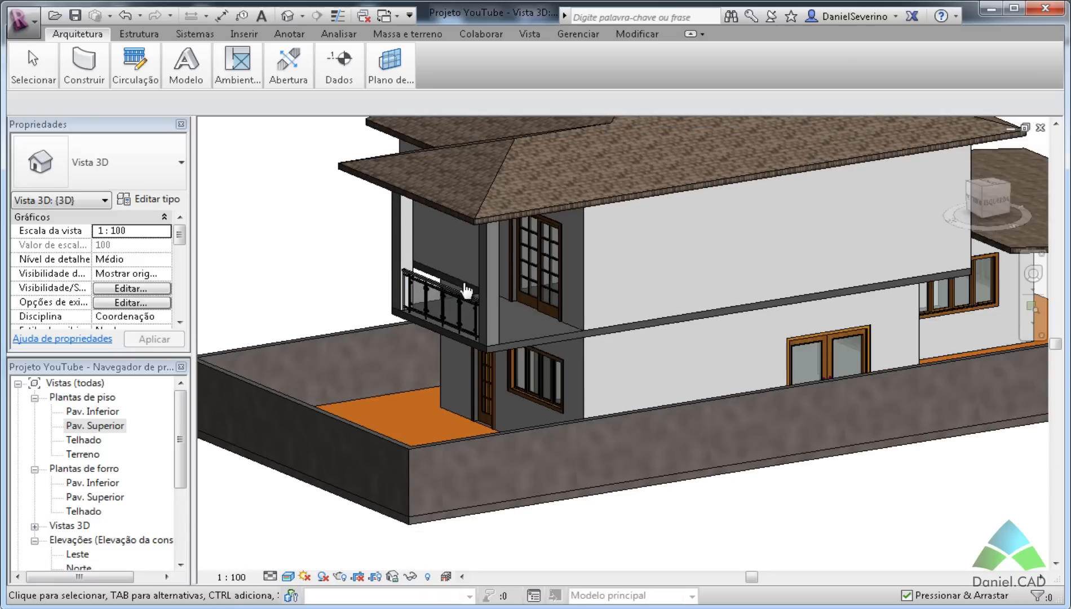
click(998, 204)
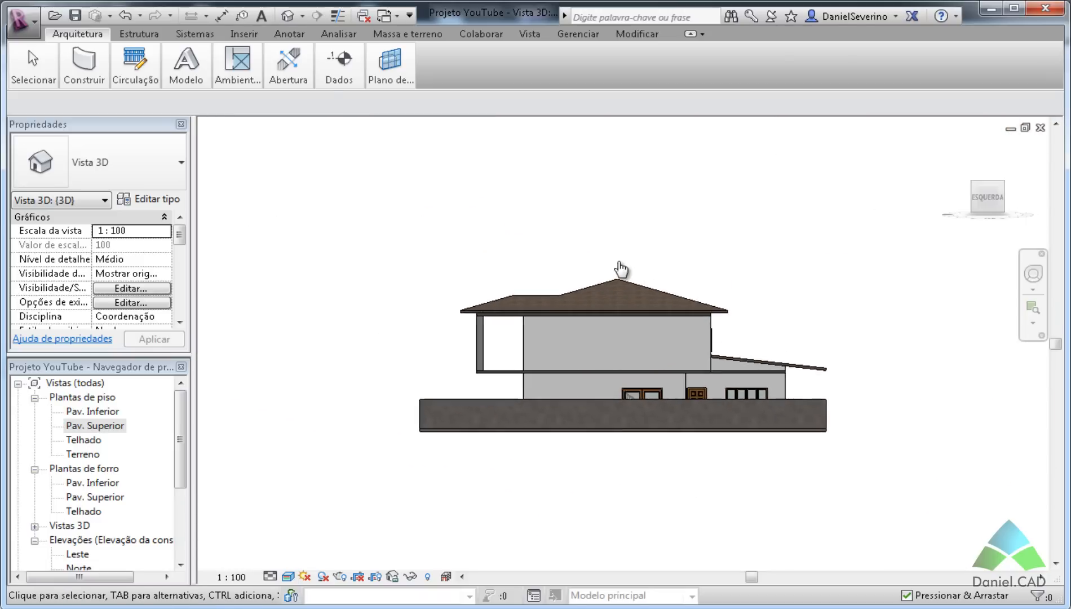
drag(253, 232, 873, 352)
click(410, 576)
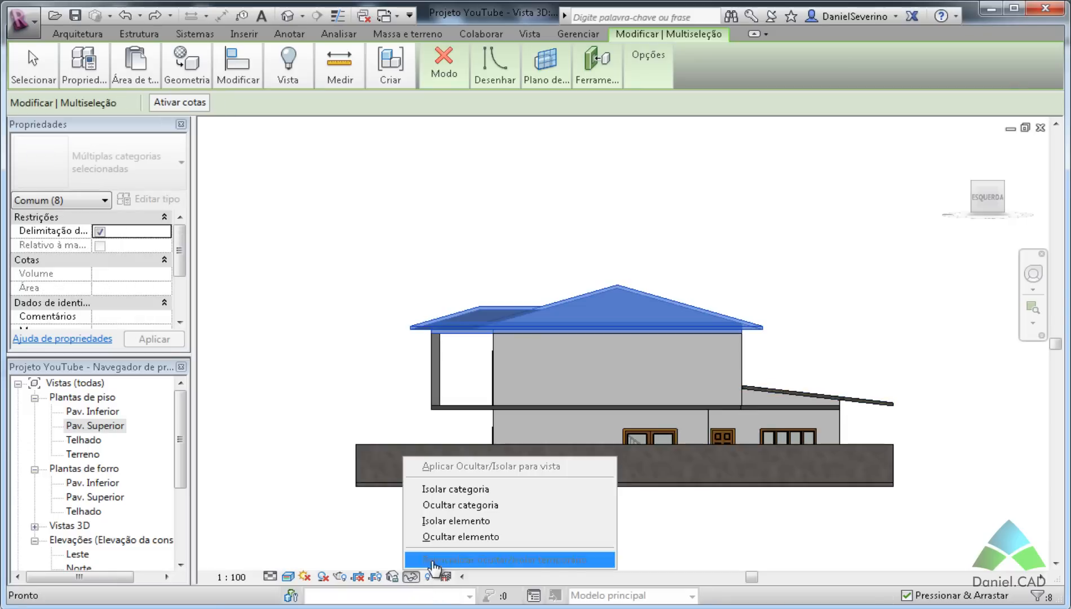
click(442, 539)
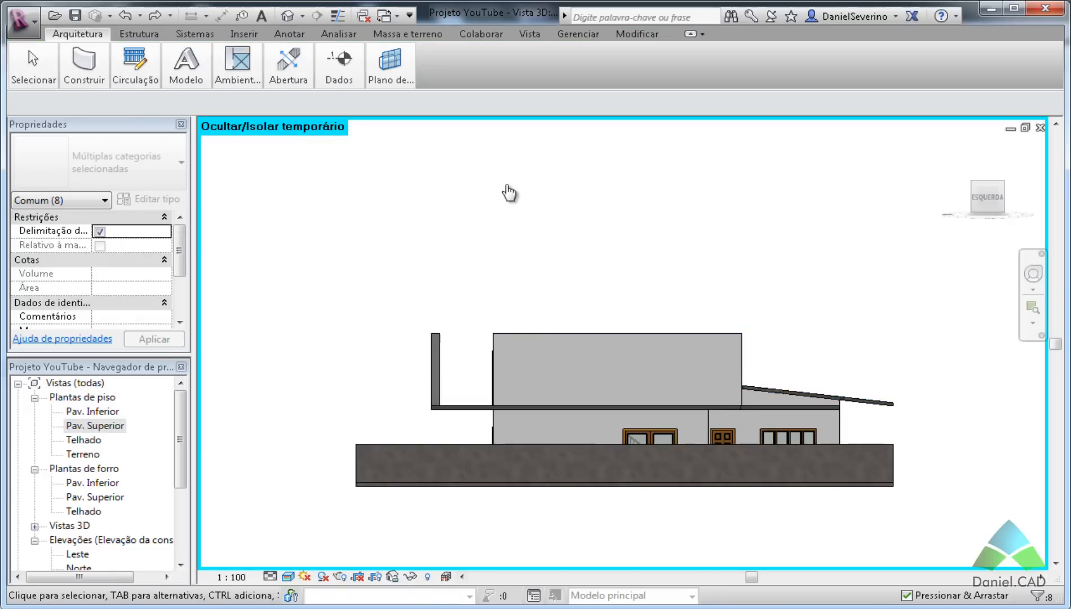
Step: Examine the staircase railing and the open edge of the stairwell on the upper floor from above
shift+middle_drag(672, 292, 501, 476)
shift+middle_drag(736, 349, 761, 391)
scroll(685, 303, up, 8)
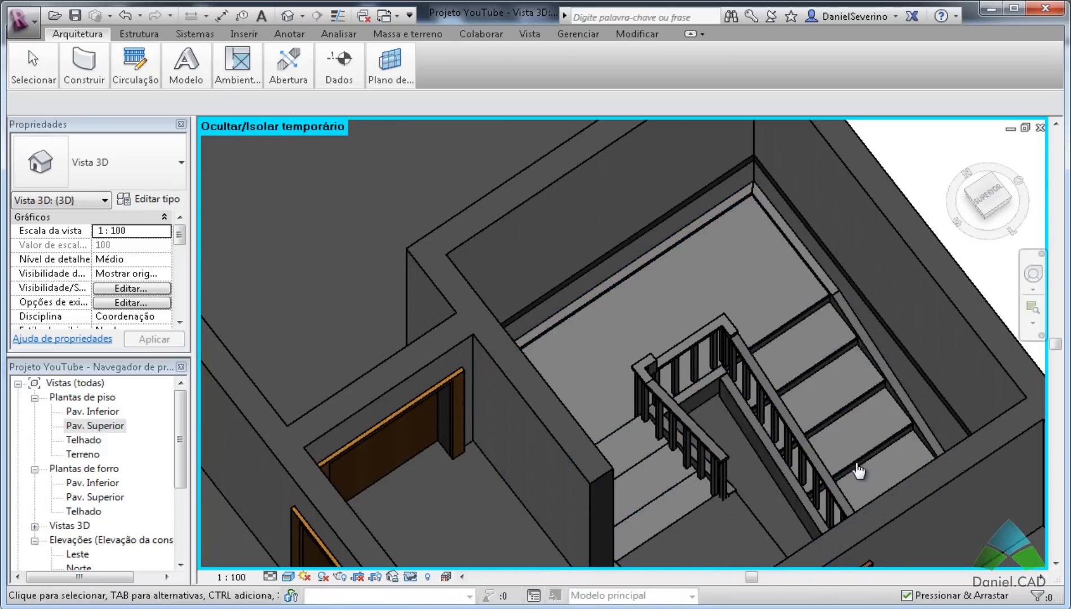
middle_drag(858, 469, 813, 406)
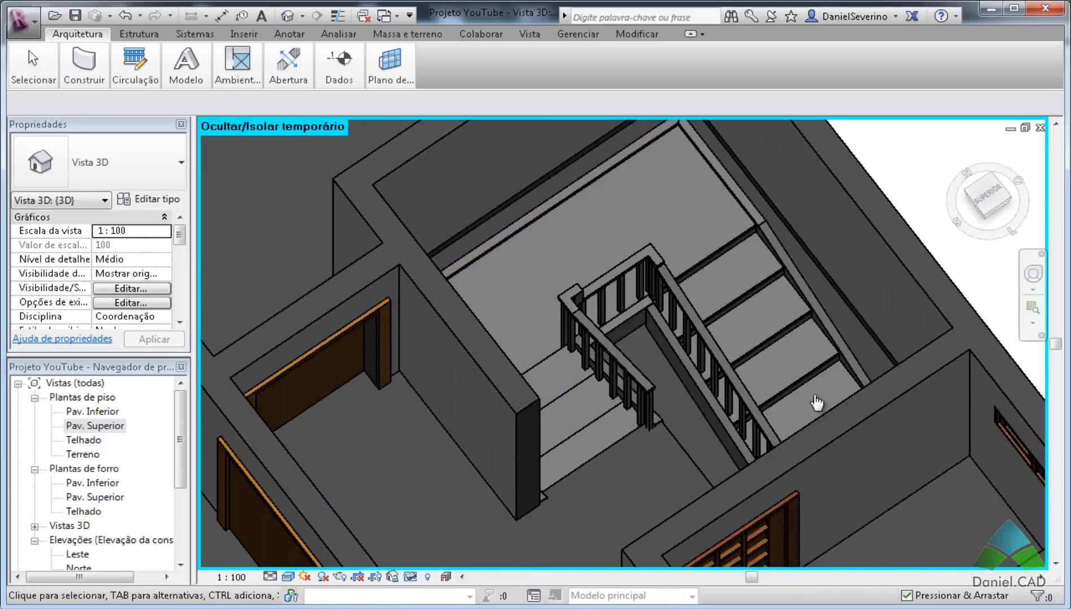
scroll(581, 263, down, 5)
shift+middle_drag(595, 401, 746, 517)
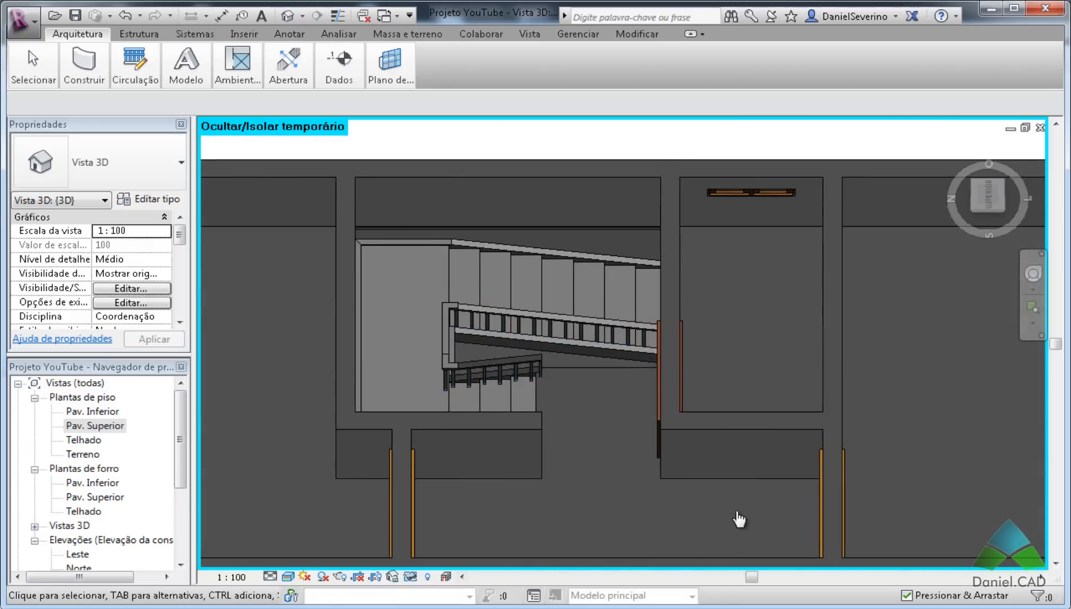
shift+middle_drag(609, 445, 603, 474)
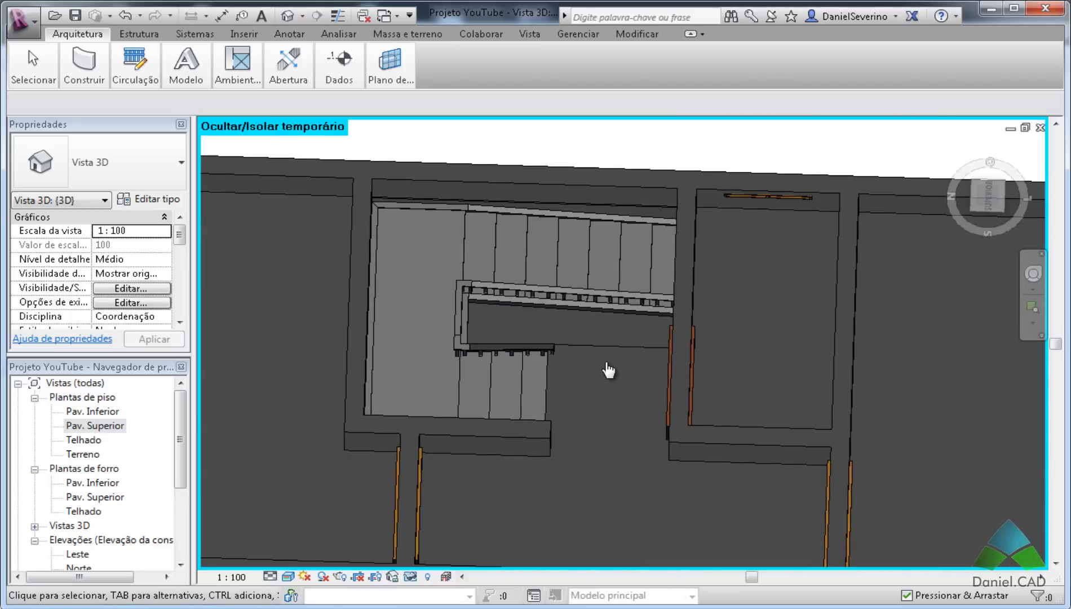
shift+middle_drag(616, 418, 626, 444)
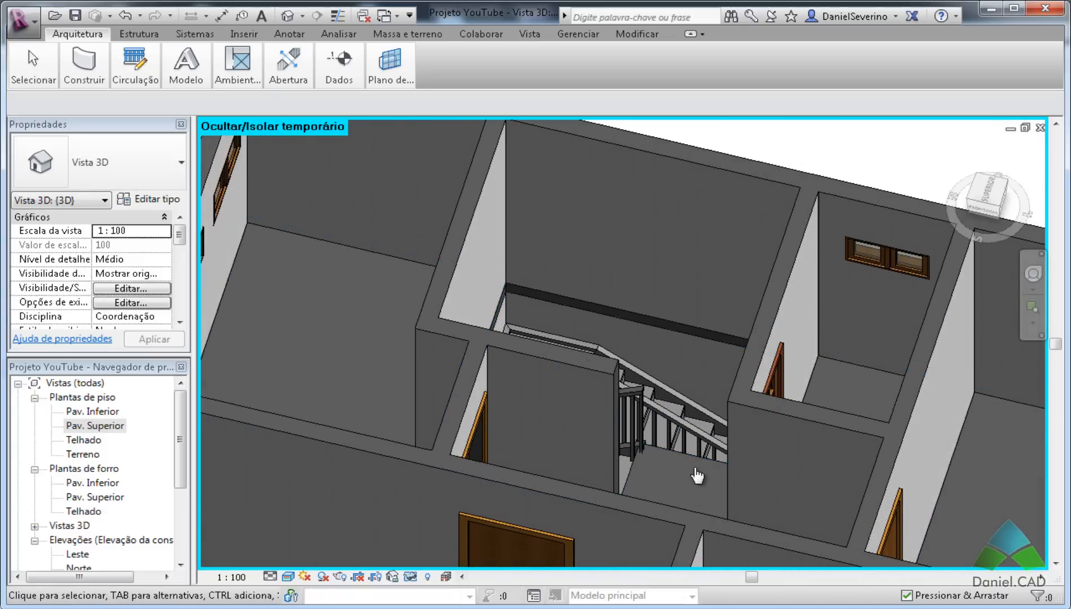
shift+middle_drag(715, 469, 701, 487)
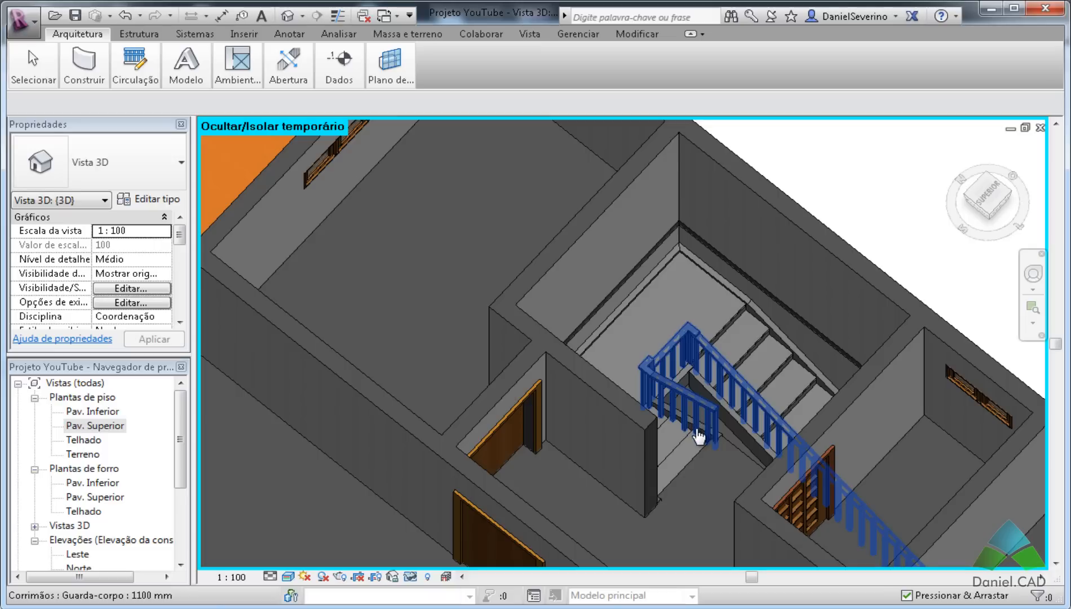
Step: Change the inner staircase railing's type from the standard one to Handrail - Glass Panel w Brackets
click(693, 404)
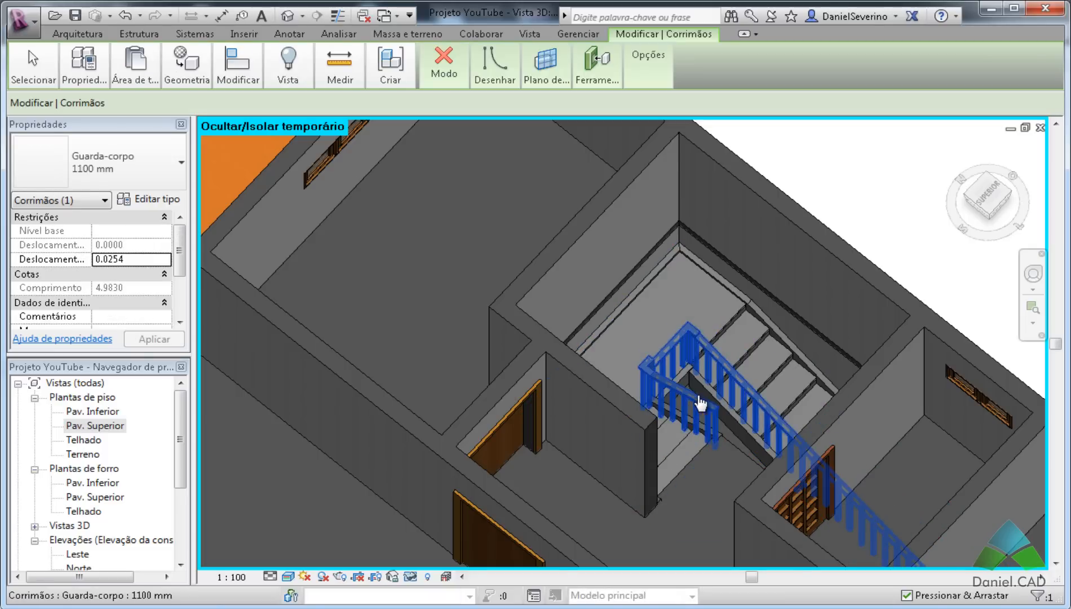
click(158, 179)
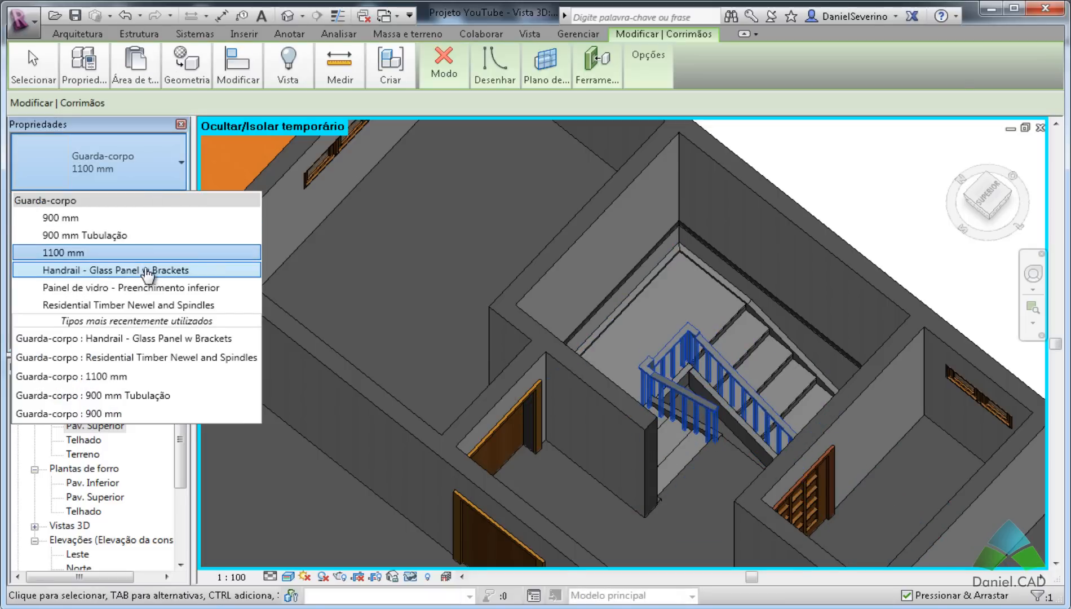
key(Return)
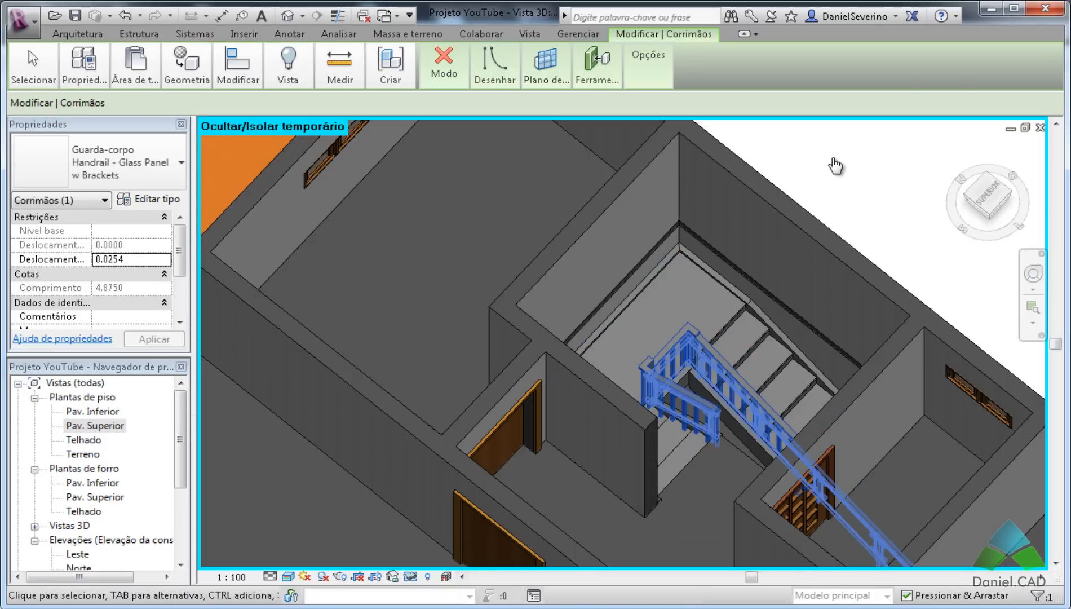
click(835, 166)
Step: Reset the temporary hide/isolate in the 3D view to bring back the roof elements, and show the whole house from outside
shift+middle_drag(686, 481, 469, 463)
click(411, 576)
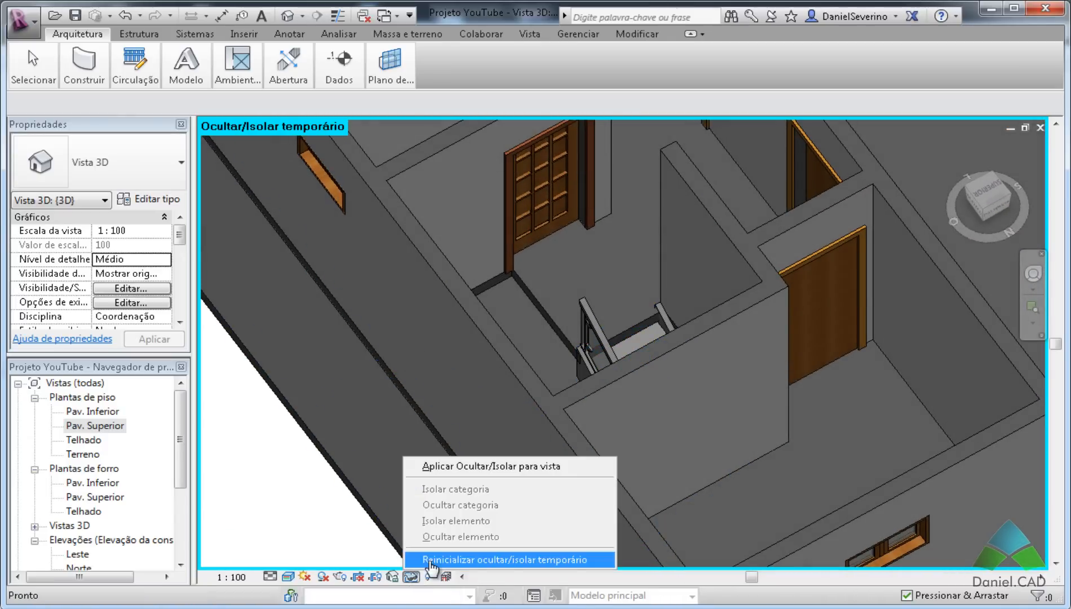
click(462, 564)
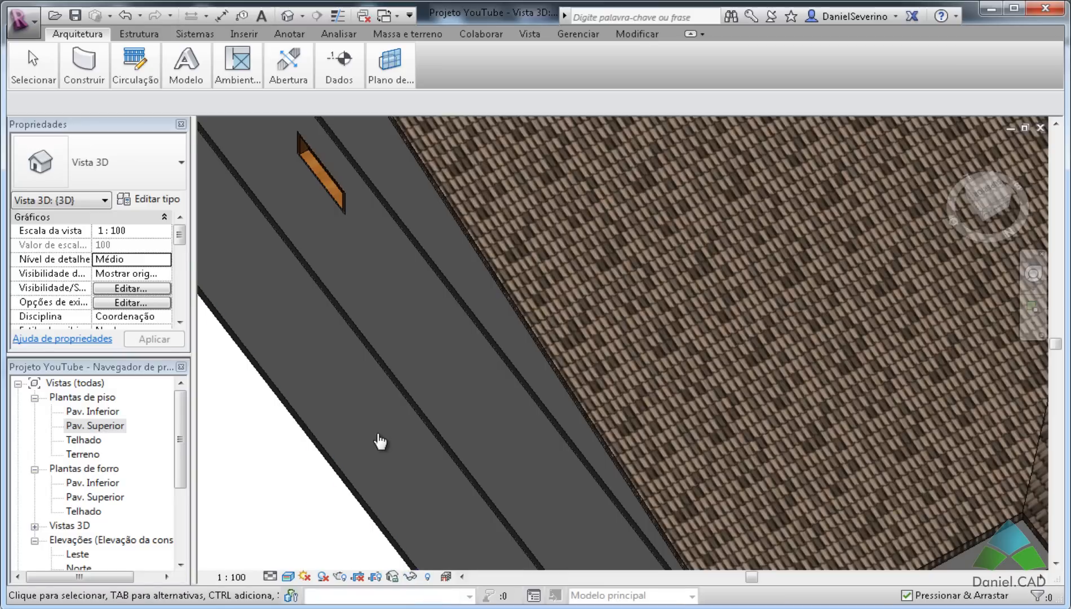
scroll(377, 442, down, 10)
shift+middle_drag(540, 435, 470, 375)
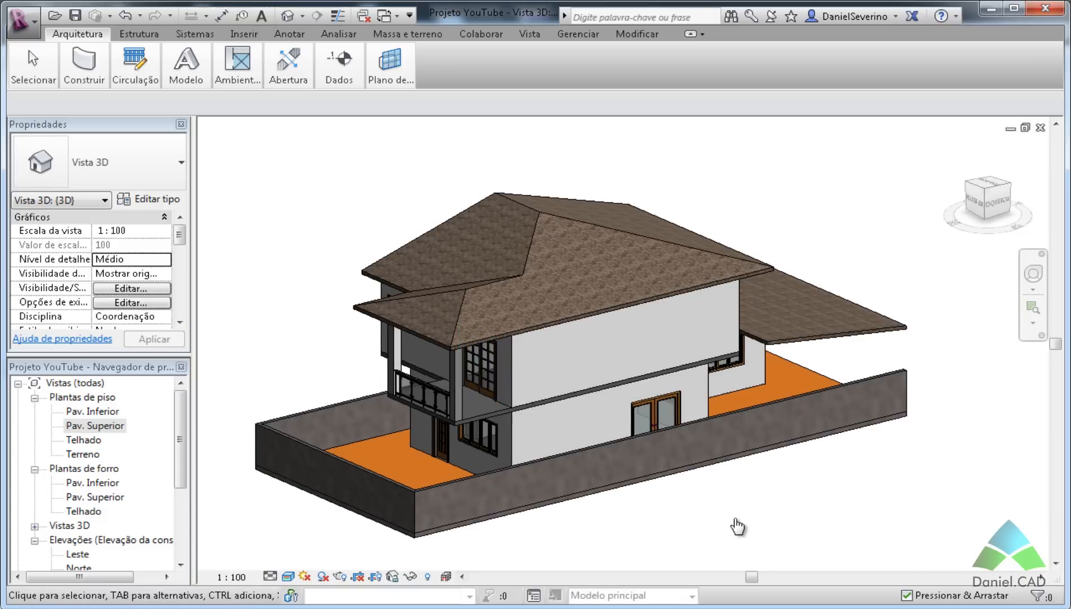
Step: Expand the minimized ribbon to its full display and examine the house exterior from the balcony side and the opposite side
click(690, 33)
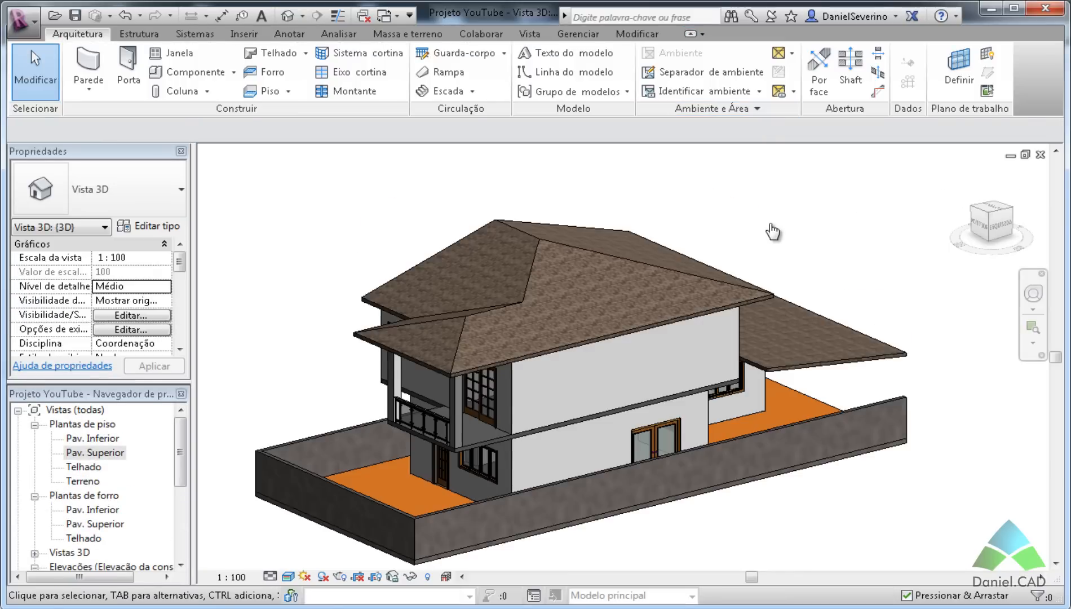
middle_drag(766, 228, 858, 220)
scroll(858, 220, up, 1)
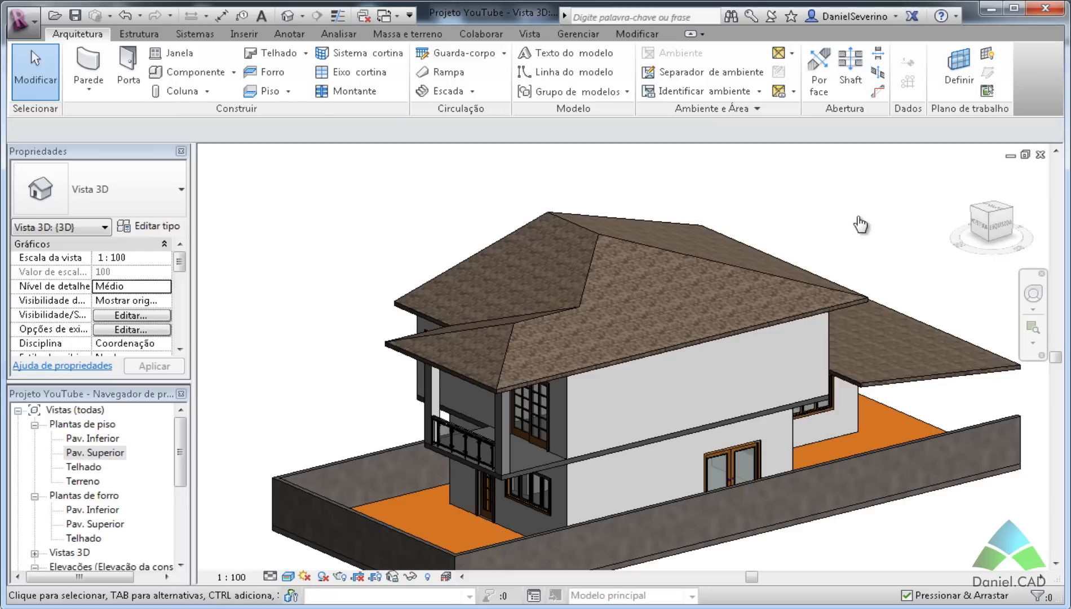
shift+middle_drag(805, 339, 530, 338)
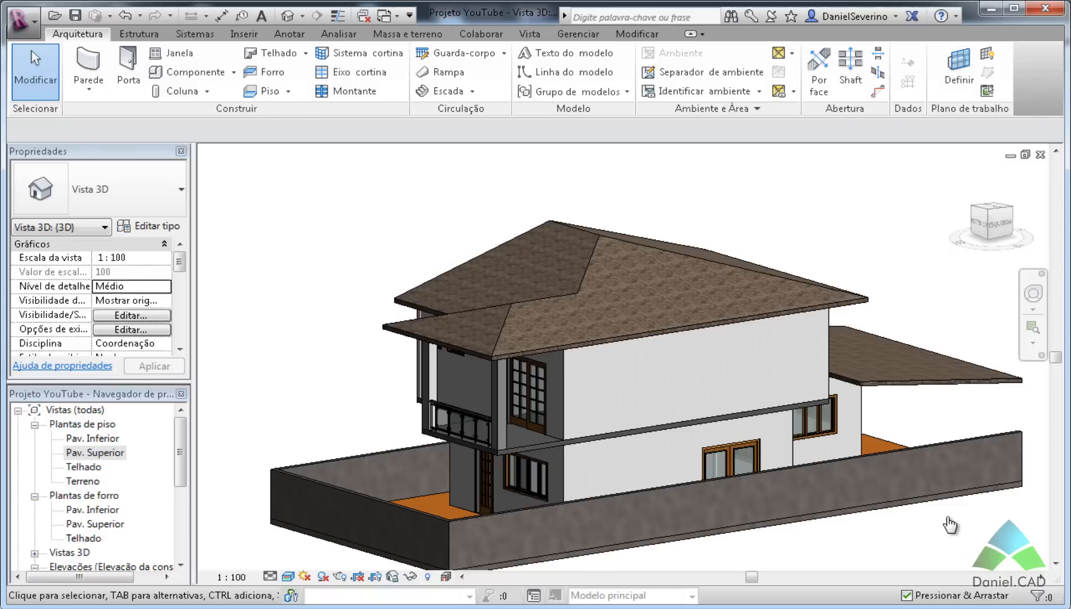
shift+middle_drag(950, 526, 731, 513)
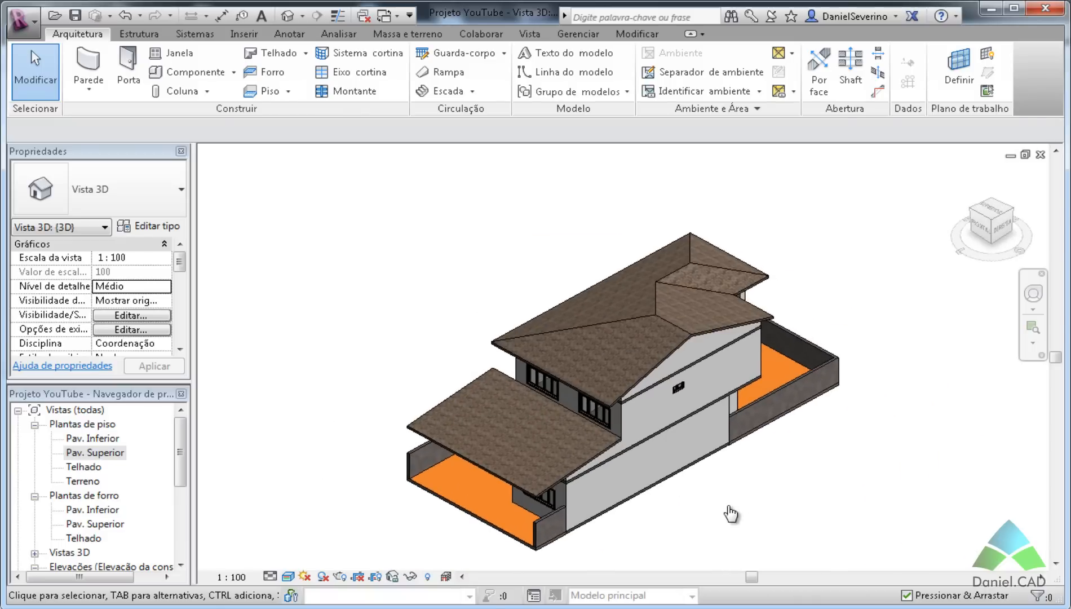